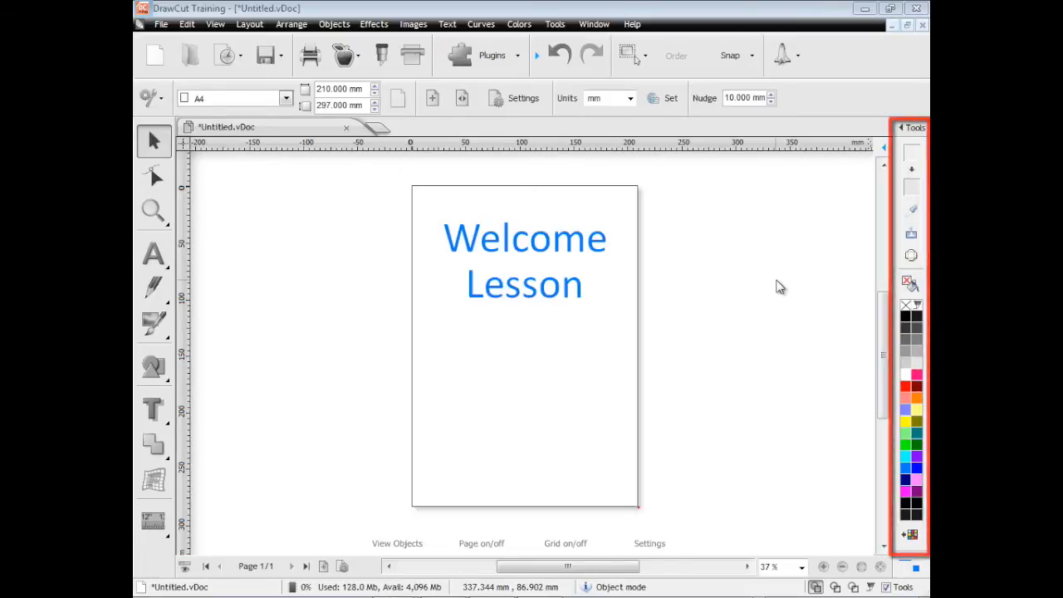
pyautogui.click(570, 241)
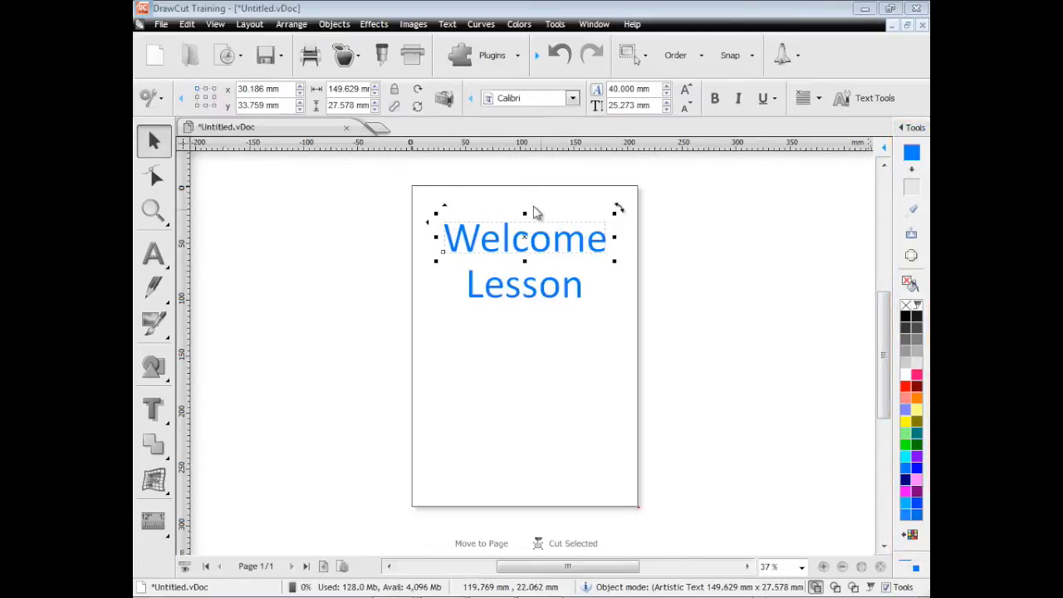
pyautogui.click(161, 27)
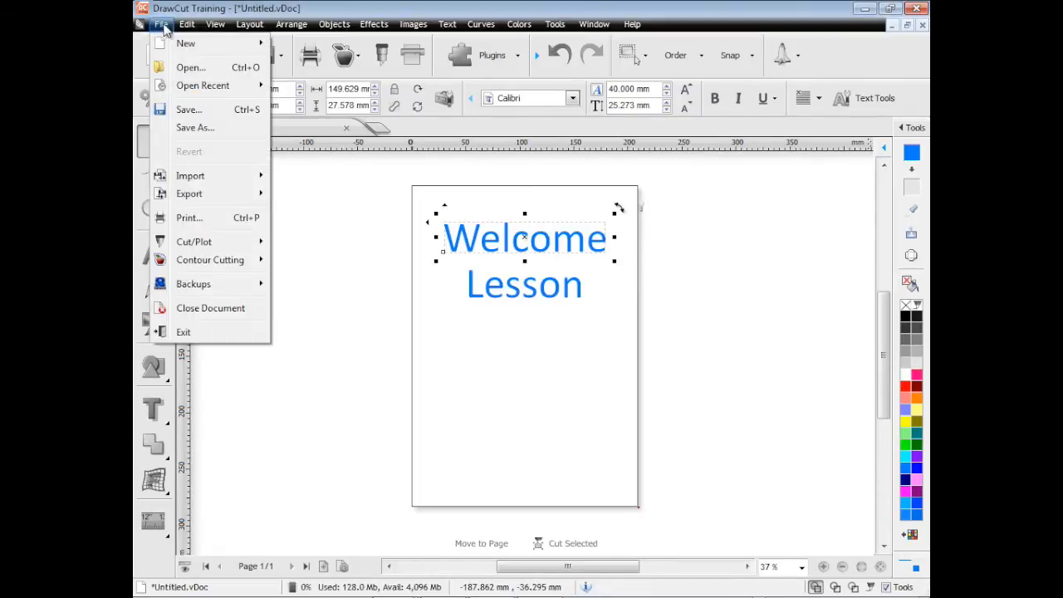
pyautogui.moveTo(245, 30)
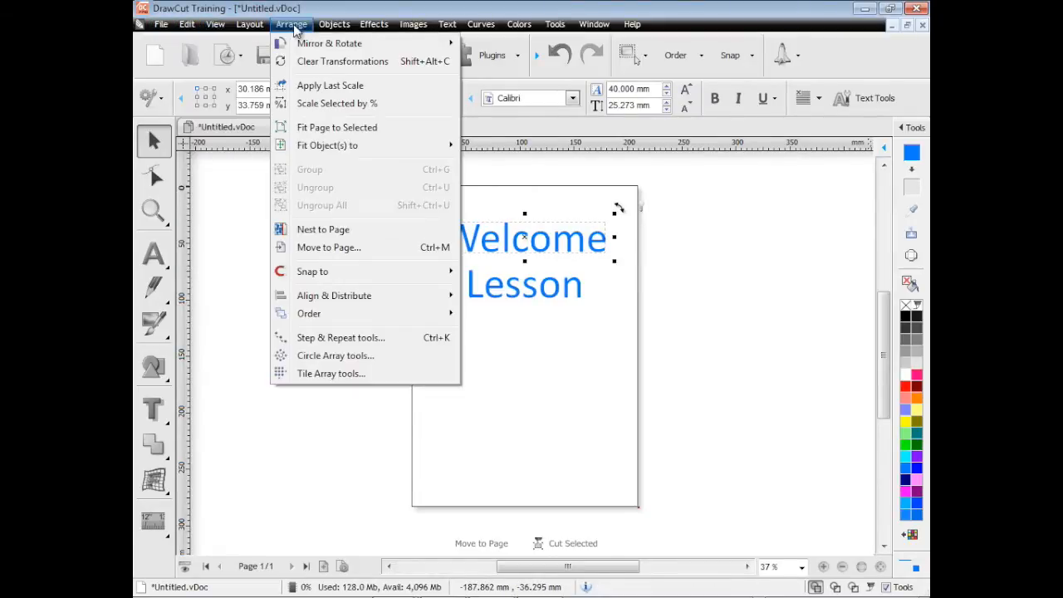
pyautogui.moveTo(534, 29)
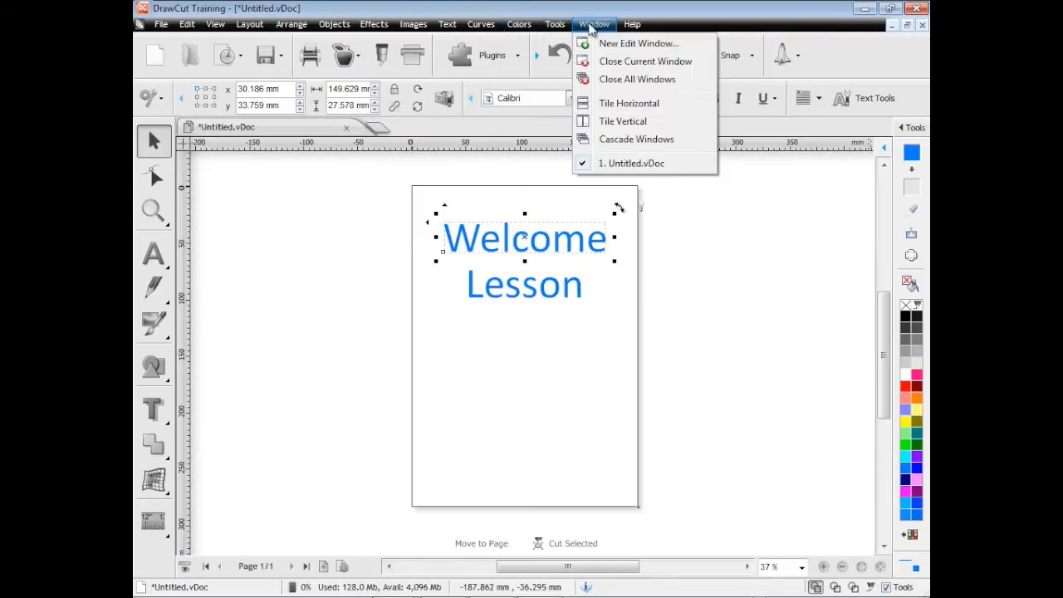
pyautogui.moveTo(633, 26)
pyautogui.moveTo(688, 97)
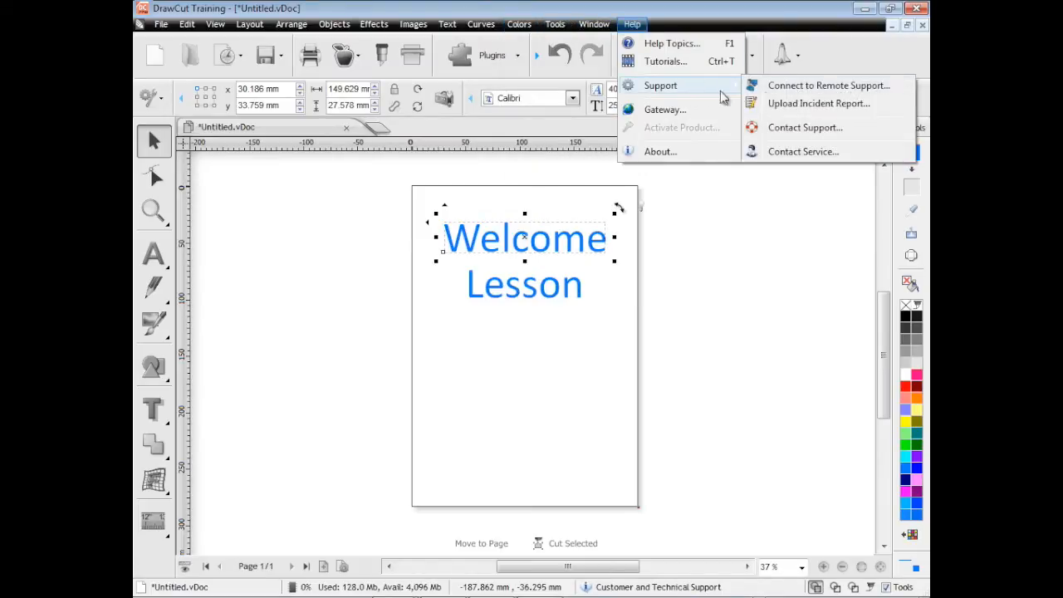
pyautogui.click(705, 245)
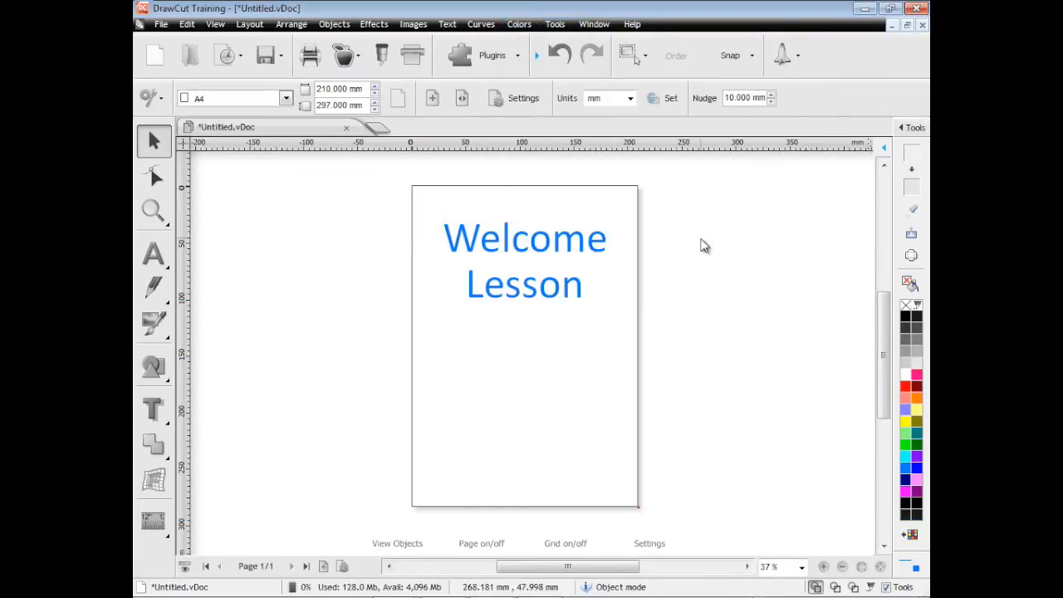
# Step: Preview the recent document thumbnails and open the sample file Shadows Drop.vDoc
pyautogui.click(530, 237)
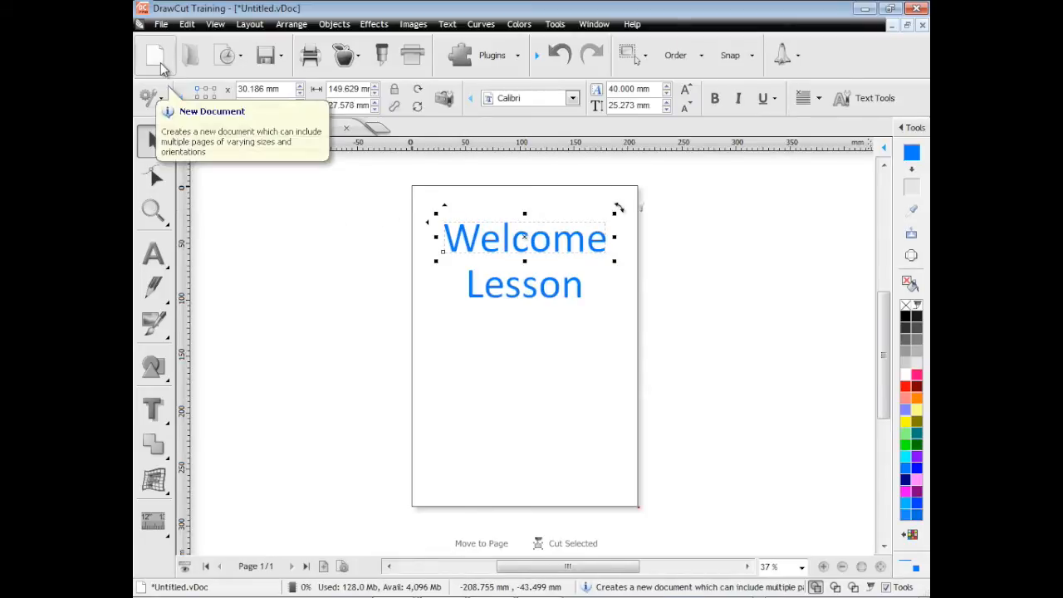
pyautogui.click(230, 66)
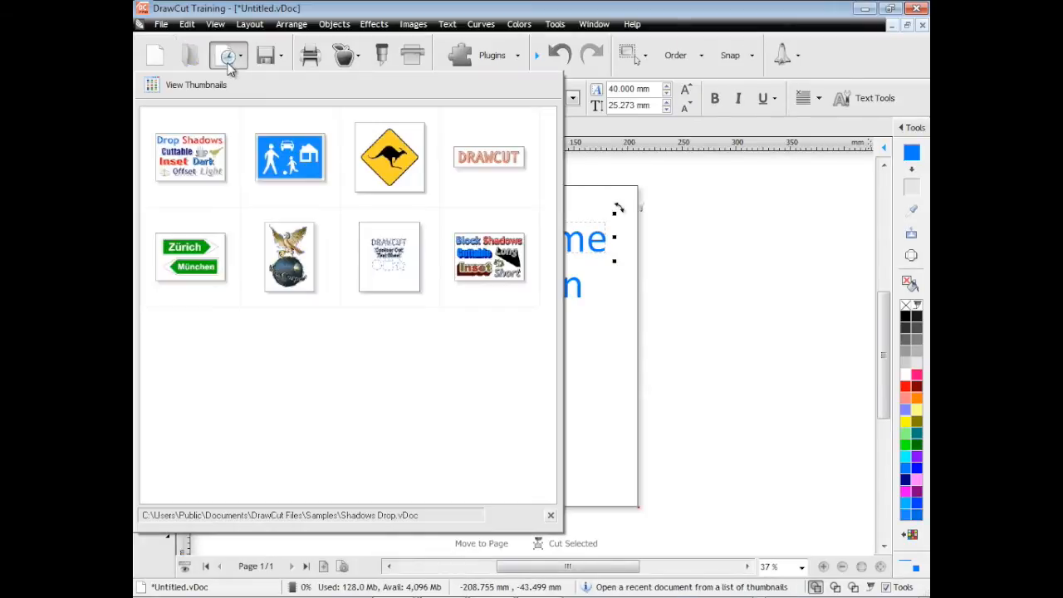
pyautogui.moveTo(286, 152)
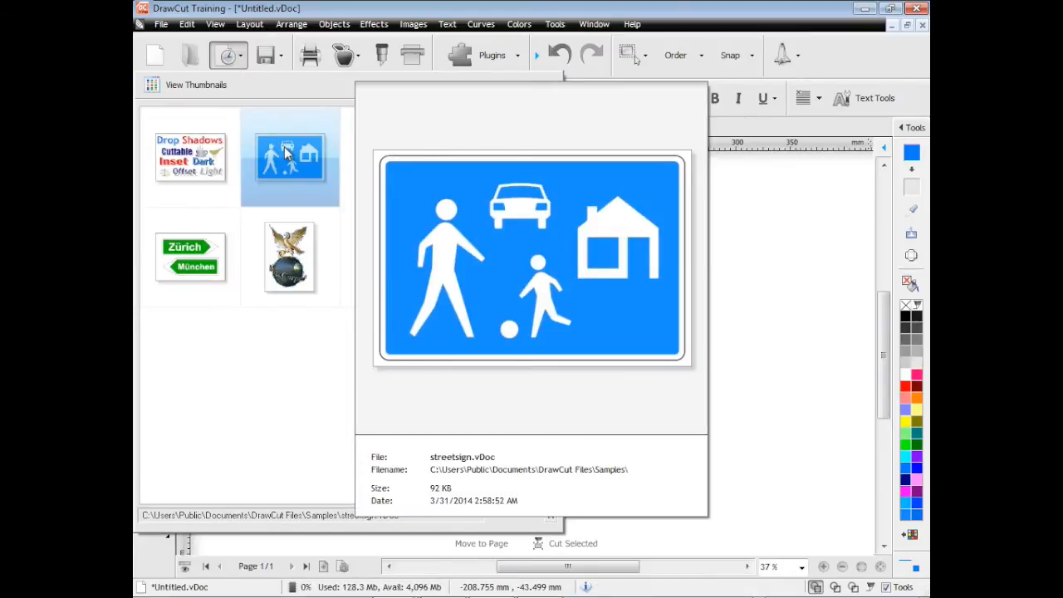
pyautogui.moveTo(297, 243)
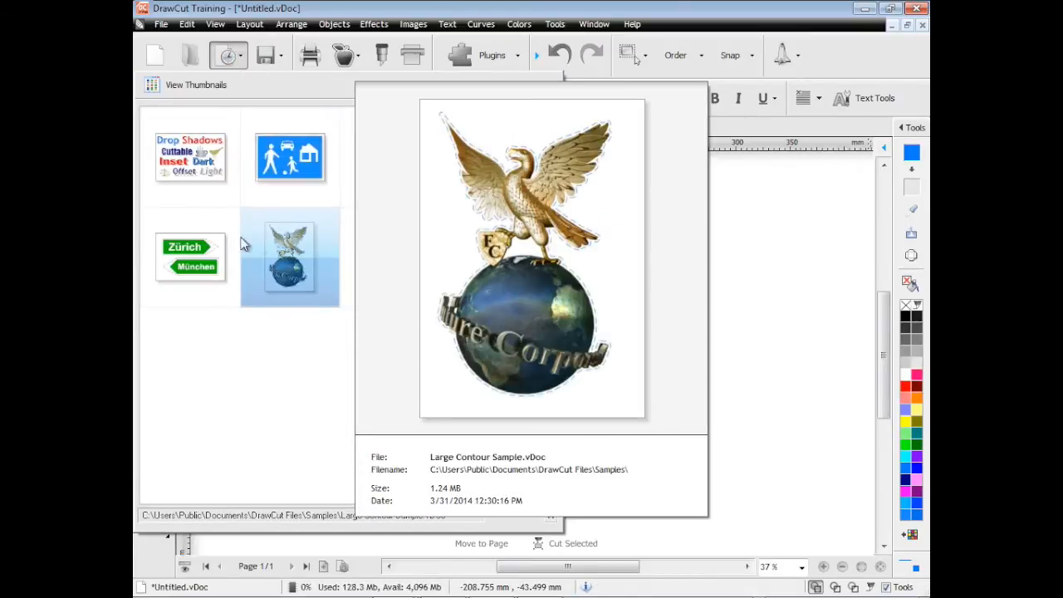
pyautogui.moveTo(210, 249)
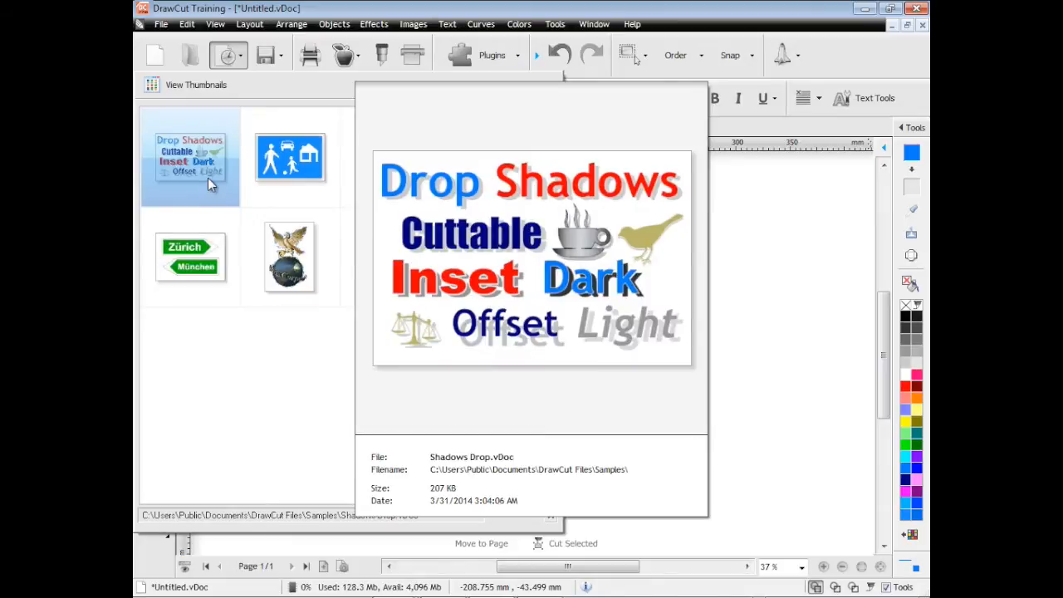
pyautogui.click(207, 178)
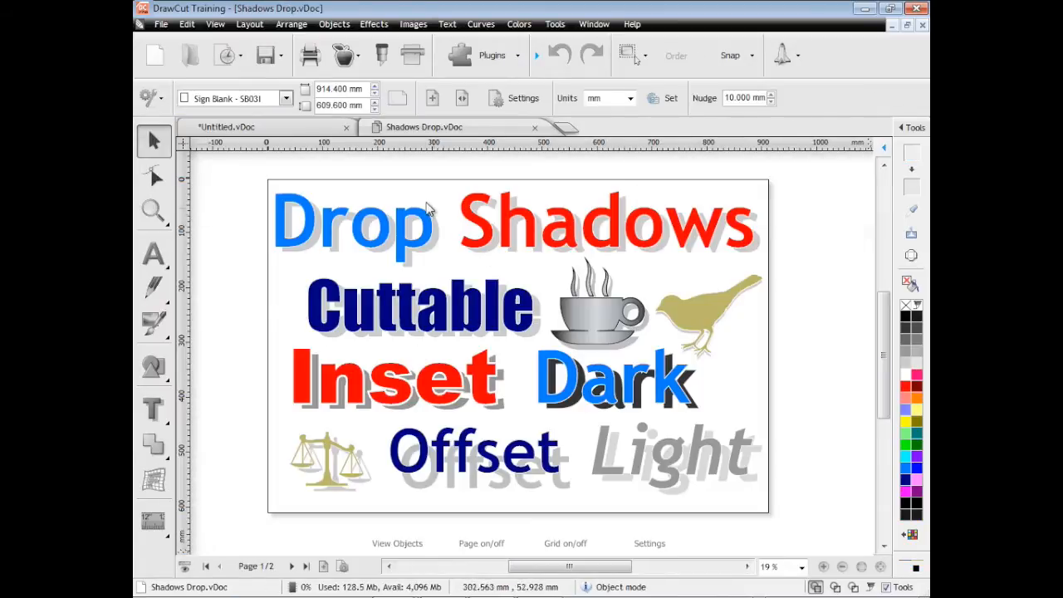
# Step: Switch back and forth between the two open documents, ending on the untitled one
pyautogui.click(307, 132)
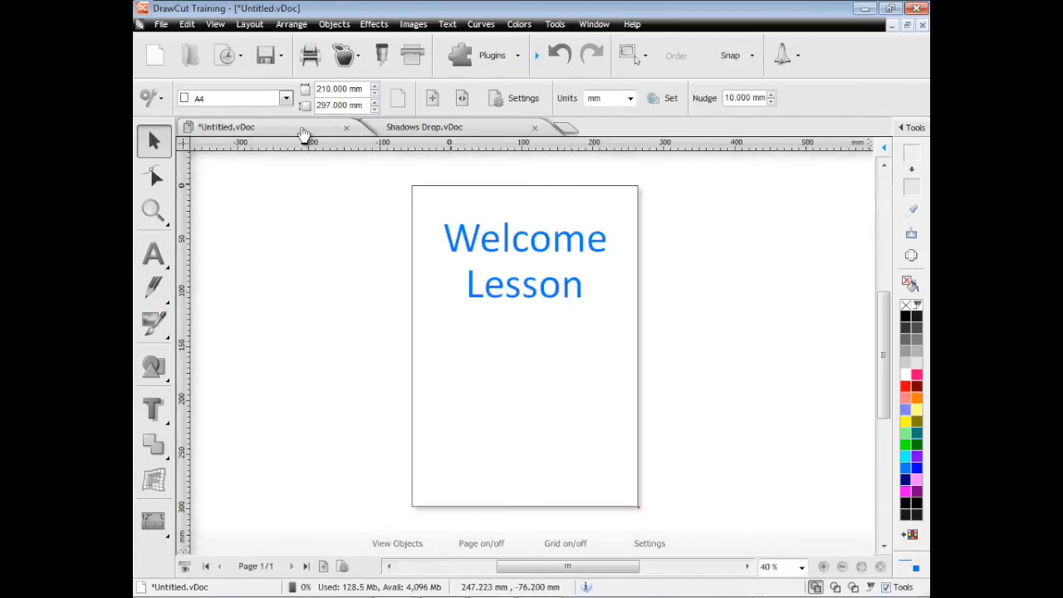
pyautogui.click(453, 131)
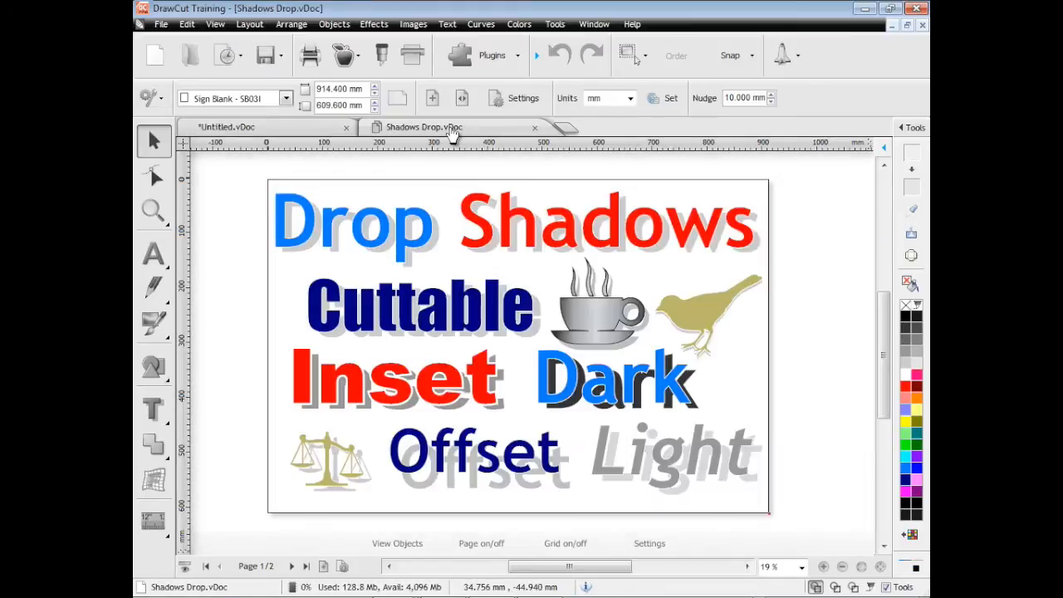
pyautogui.click(311, 131)
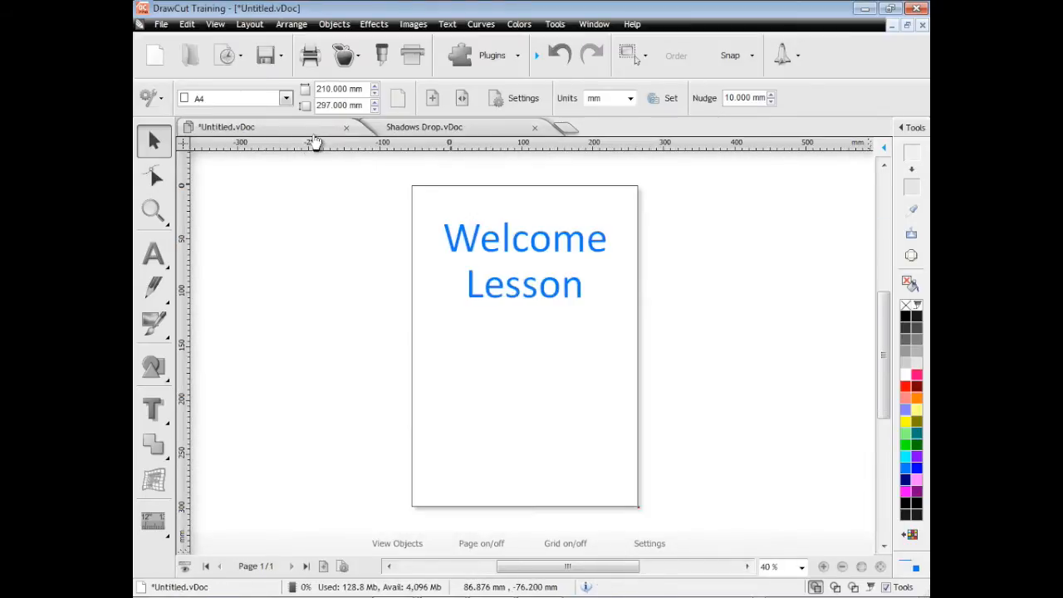
pyautogui.click(451, 242)
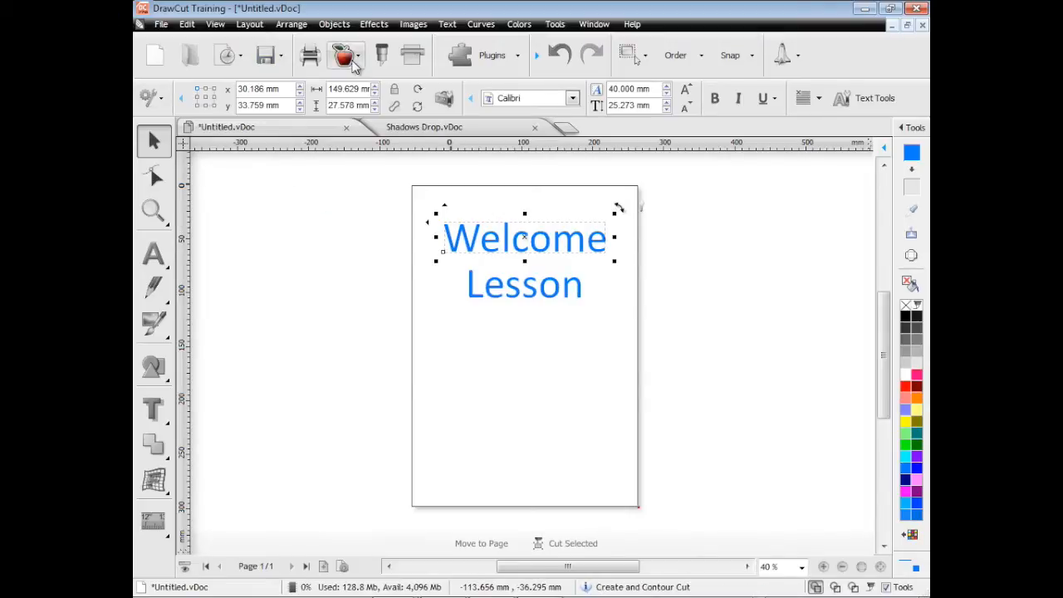
pyautogui.click(482, 64)
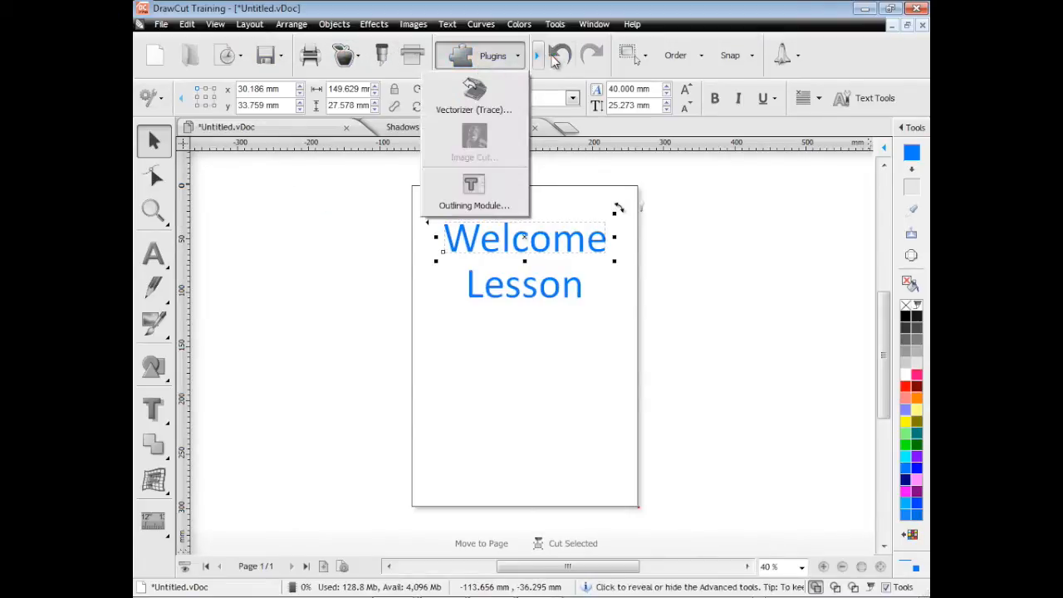
pyautogui.click(644, 58)
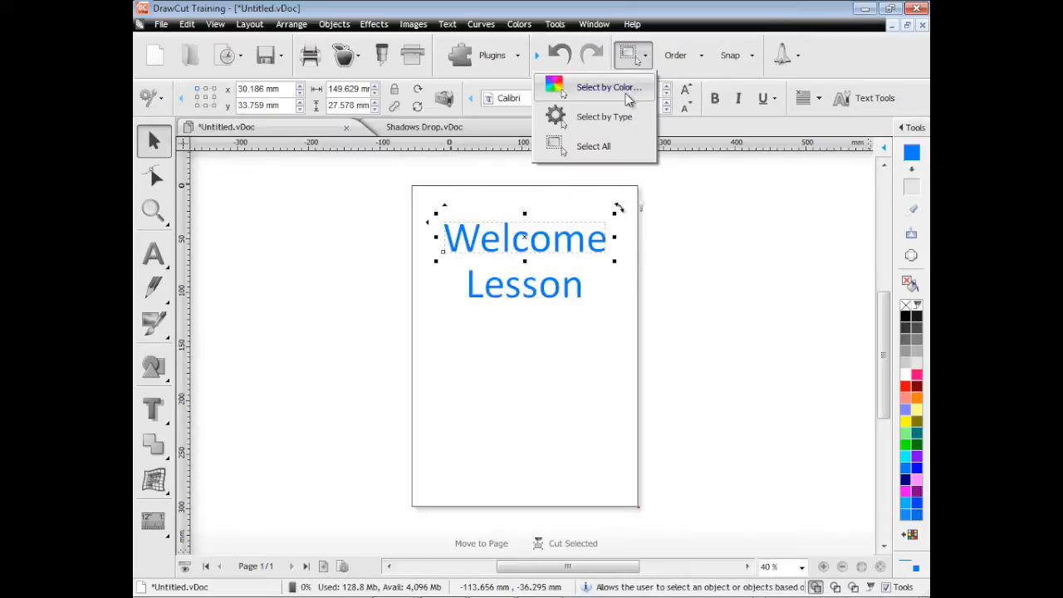
pyautogui.click(703, 58)
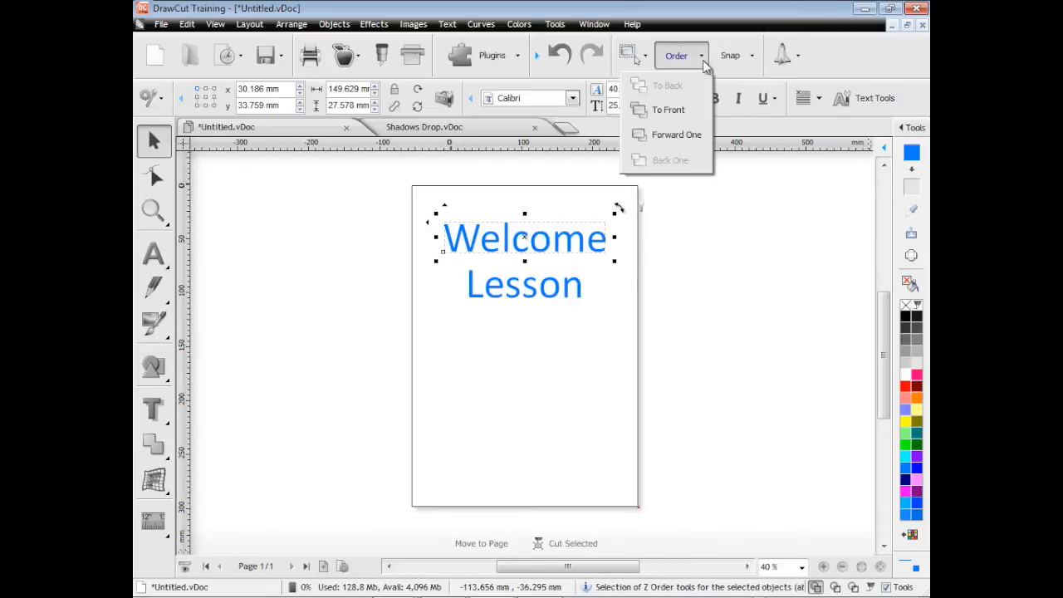
pyautogui.click(751, 58)
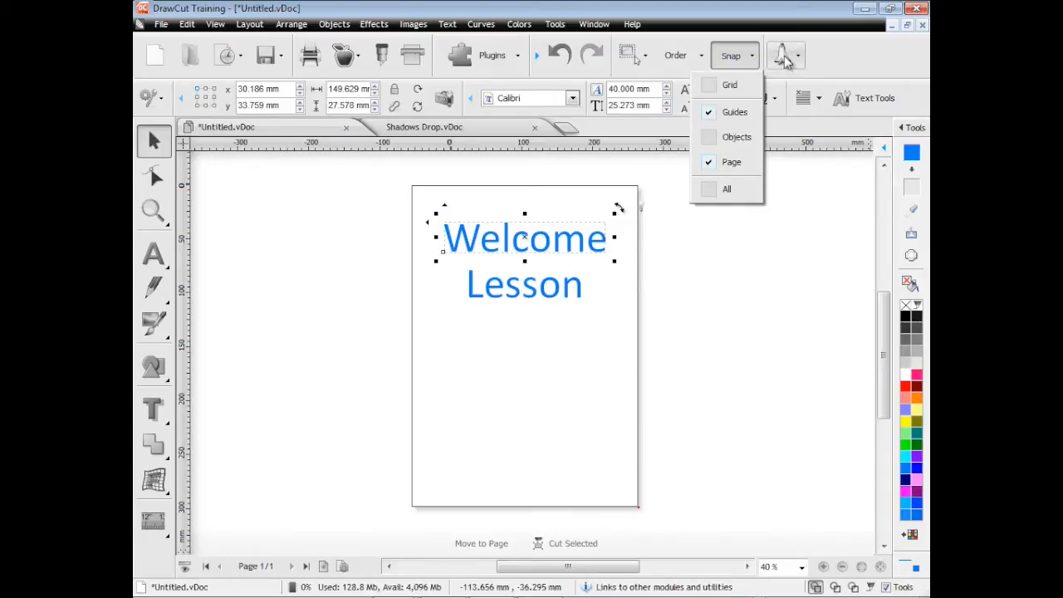
# Step: Inspect the General editing preferences and the available default units in the user settings, keeping mm, and close them without accepting
pyautogui.click(785, 57)
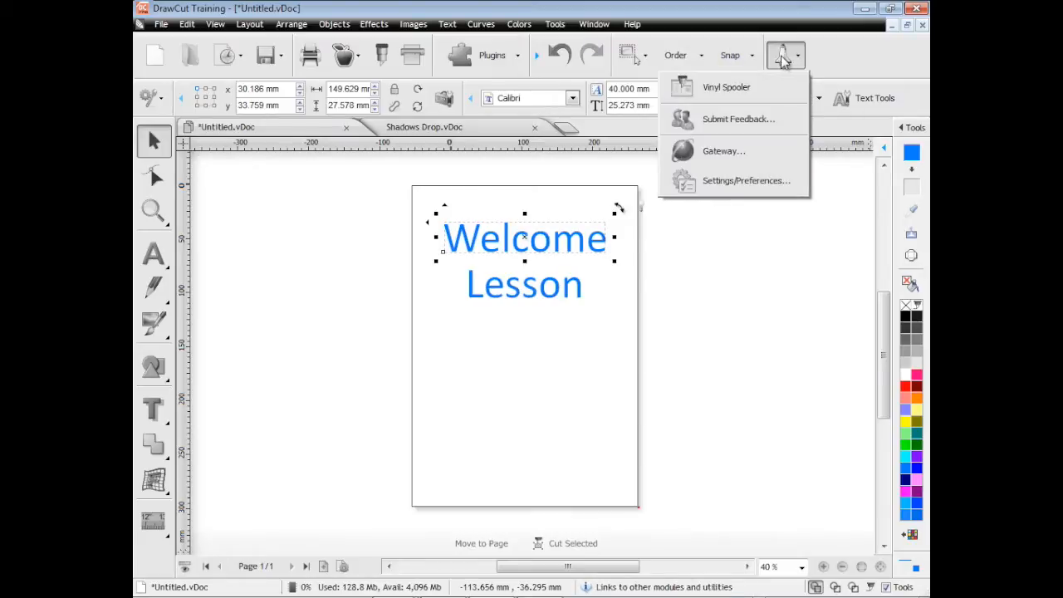
pyautogui.click(729, 195)
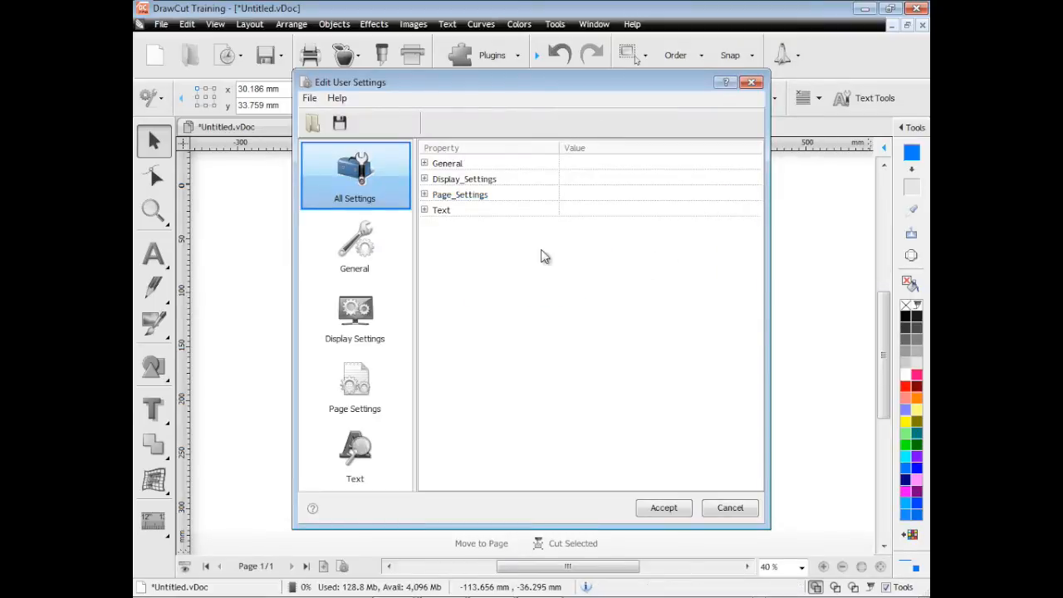
pyautogui.click(424, 165)
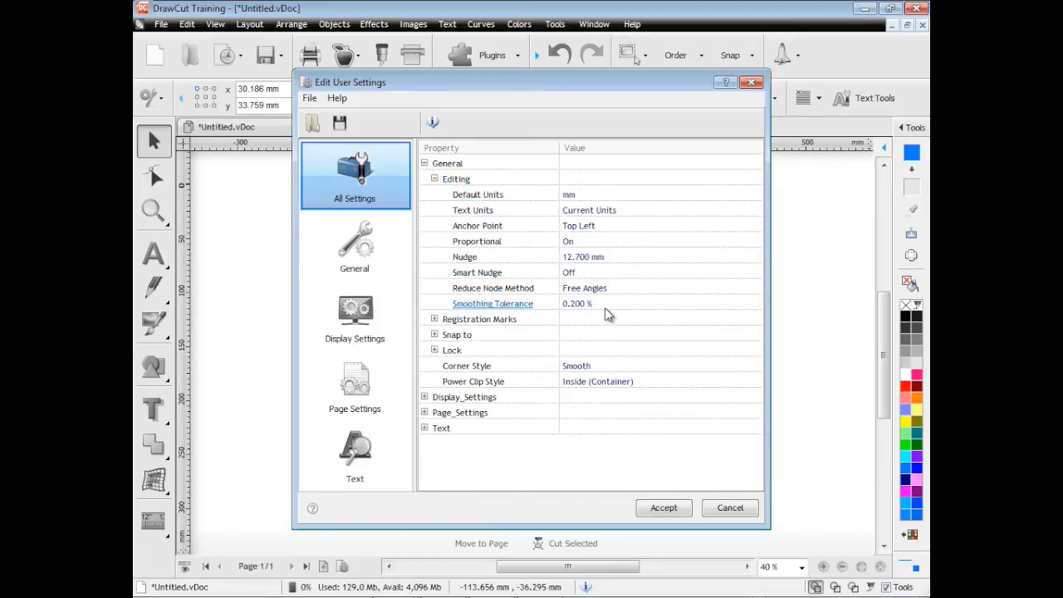
pyautogui.click(601, 197)
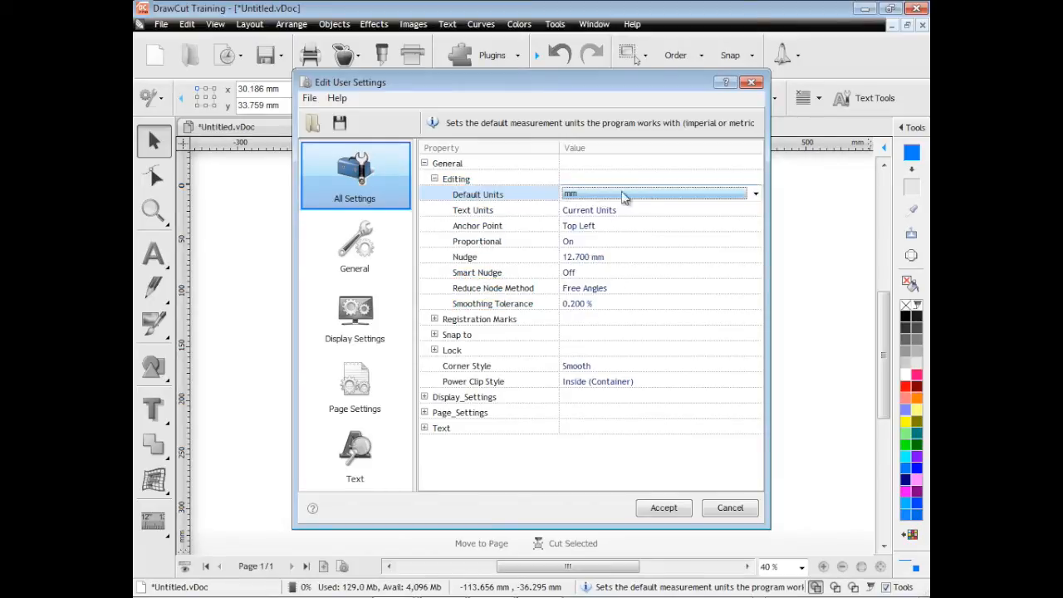
pyautogui.click(756, 200)
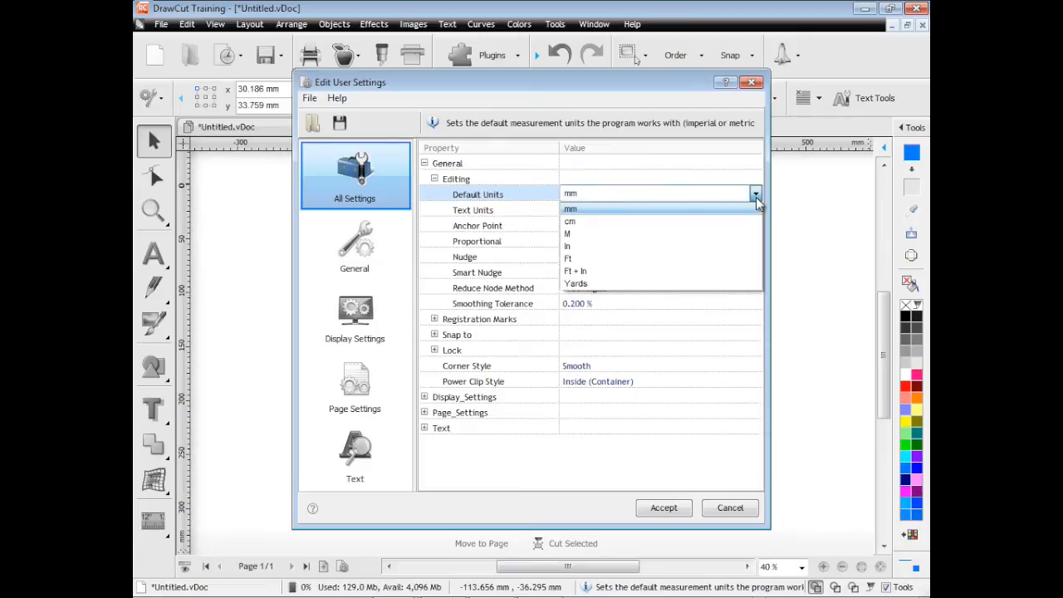
pyautogui.click(686, 209)
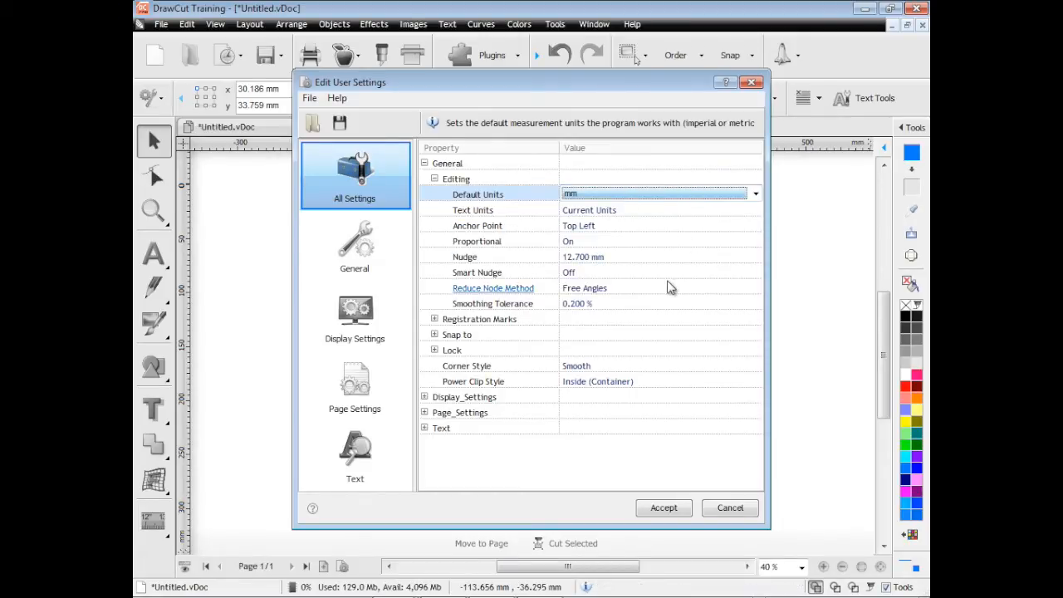
pyautogui.click(742, 509)
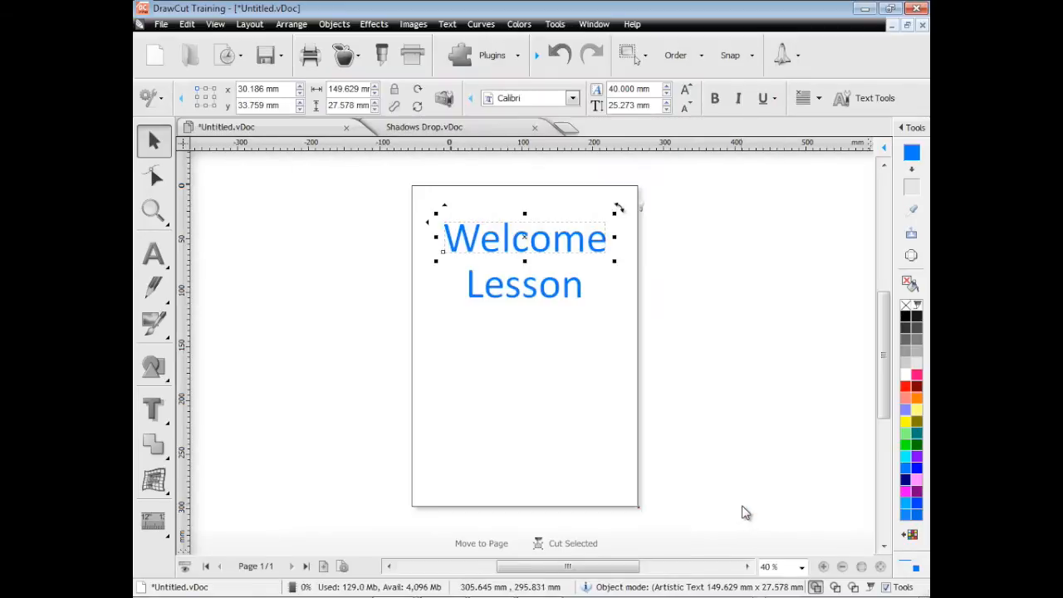
# Step: Deselect the text and set the page size to Sign Blank 03M (600 x 900 mm) from the Sign Blank (Metric) category
pyautogui.click(610, 357)
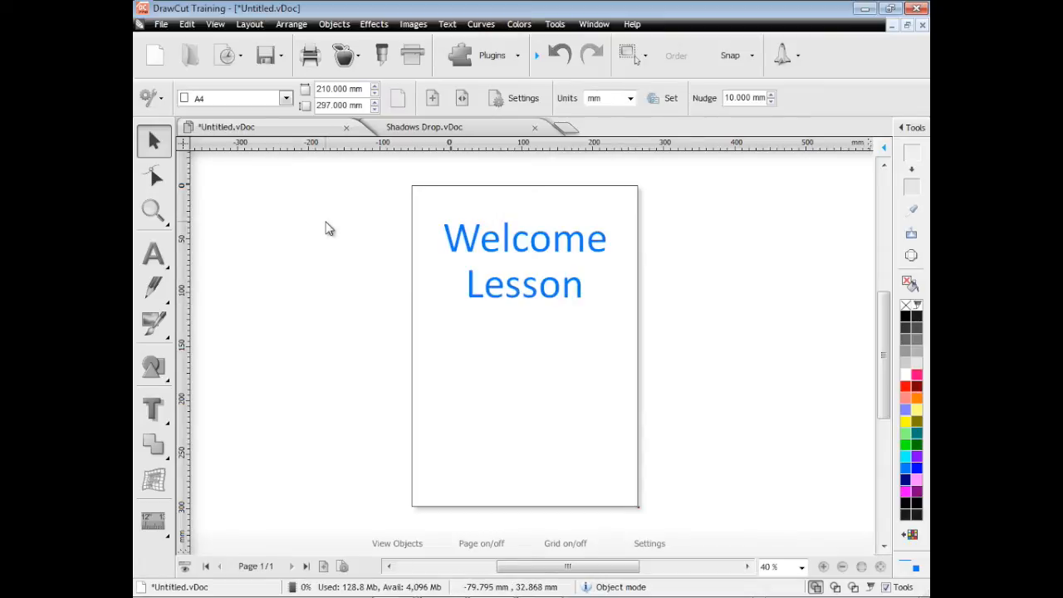
pyautogui.click(286, 99)
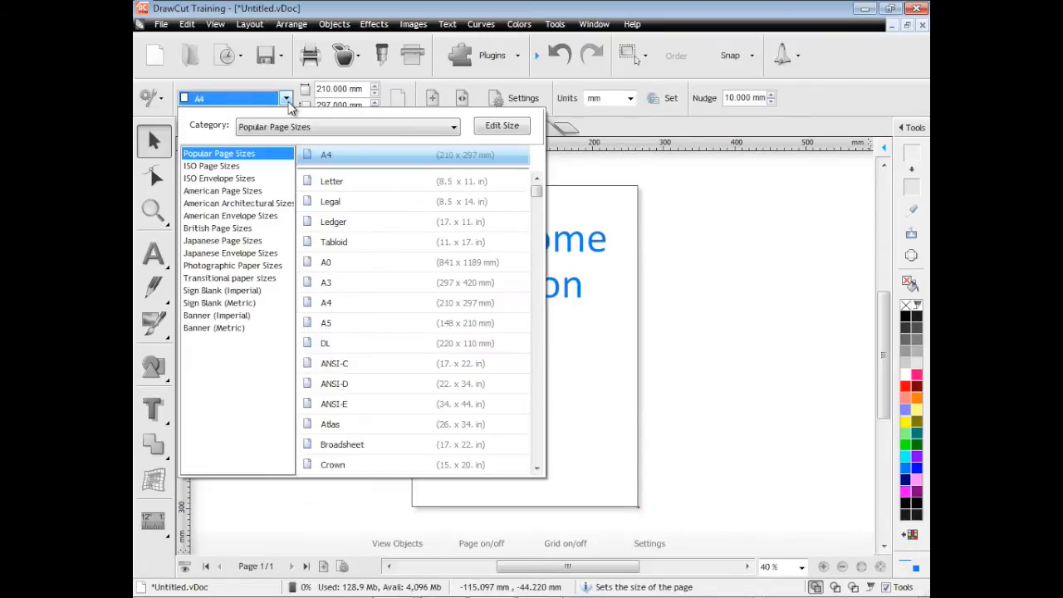
pyautogui.click(247, 182)
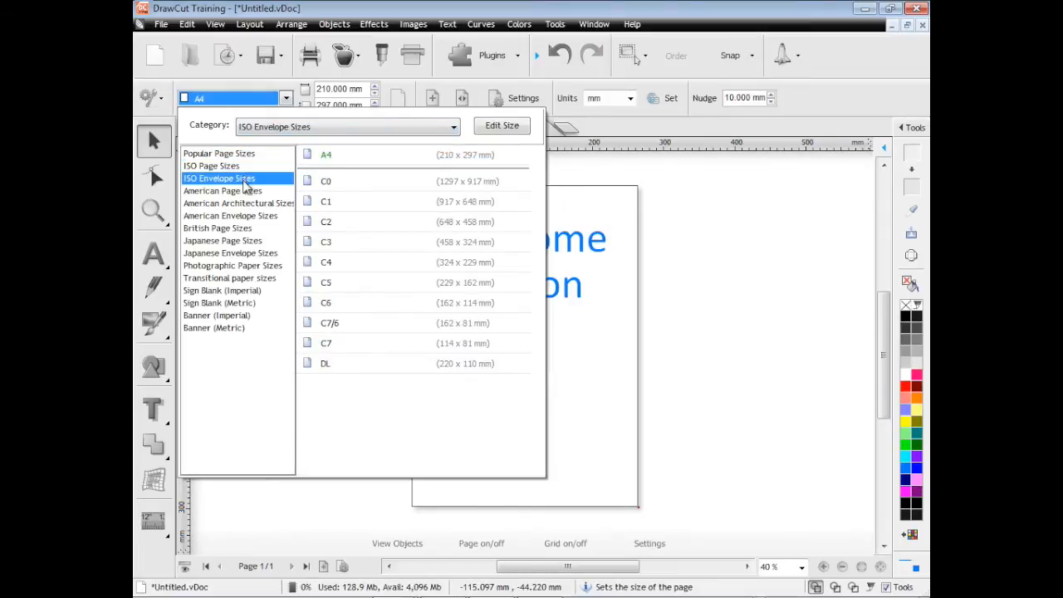
pyautogui.click(240, 204)
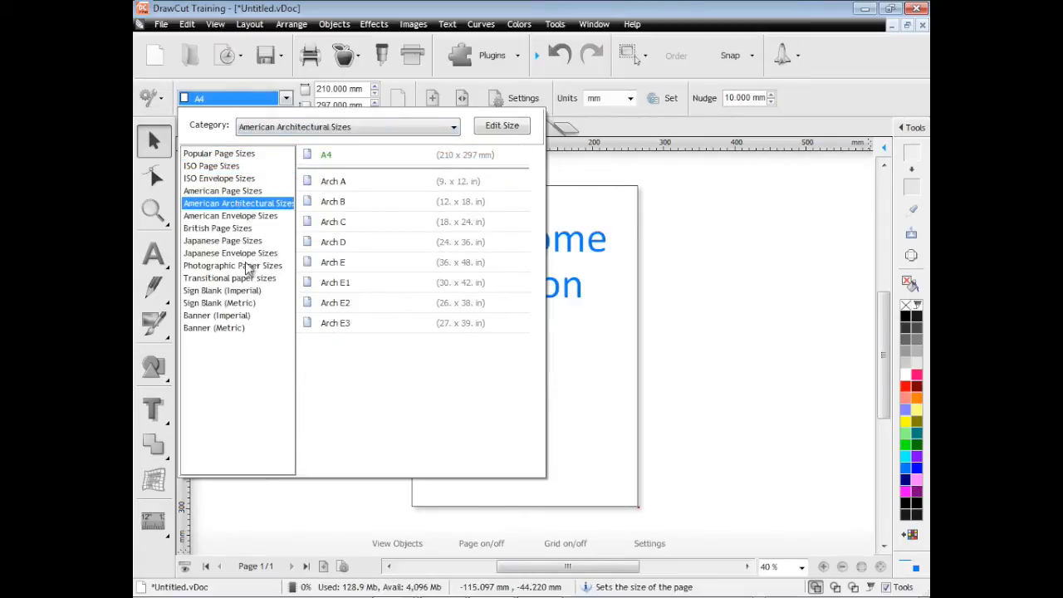
pyautogui.click(233, 302)
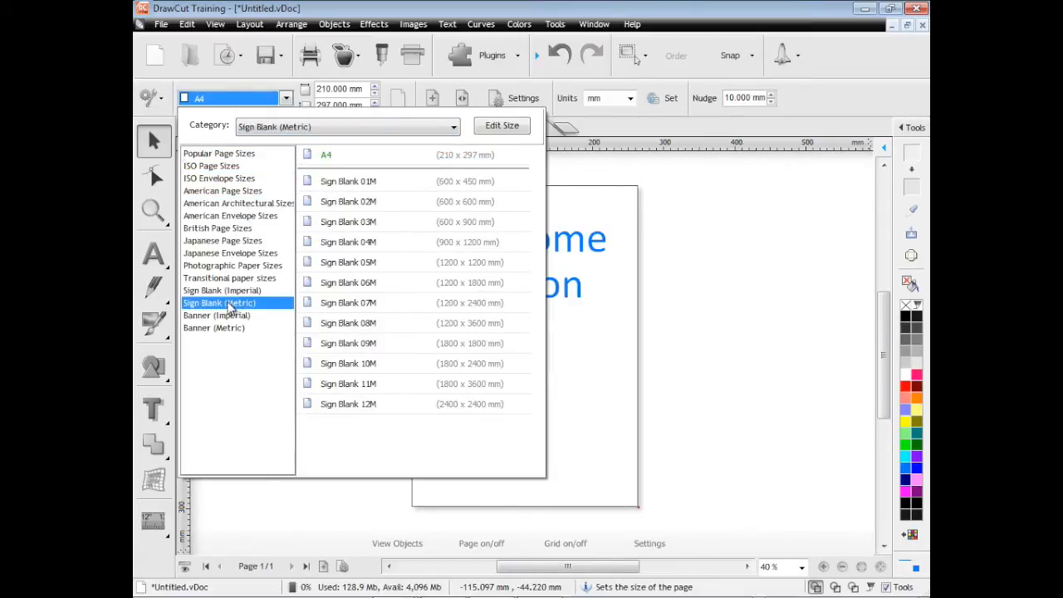
pyautogui.click(330, 224)
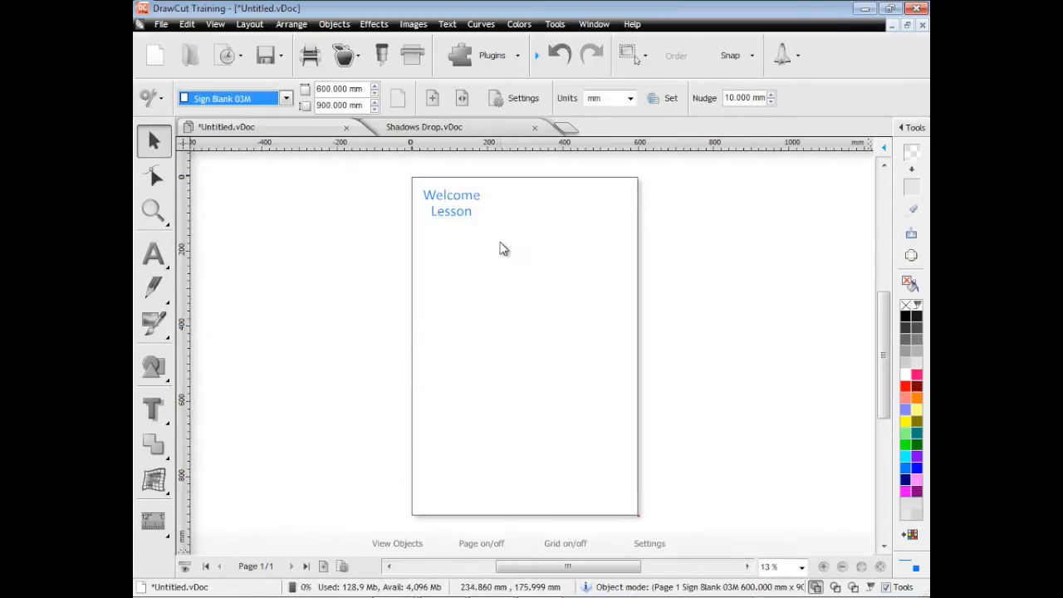
# Step: Rotate the page to landscape orientation and return it to portrait
pyautogui.click(398, 98)
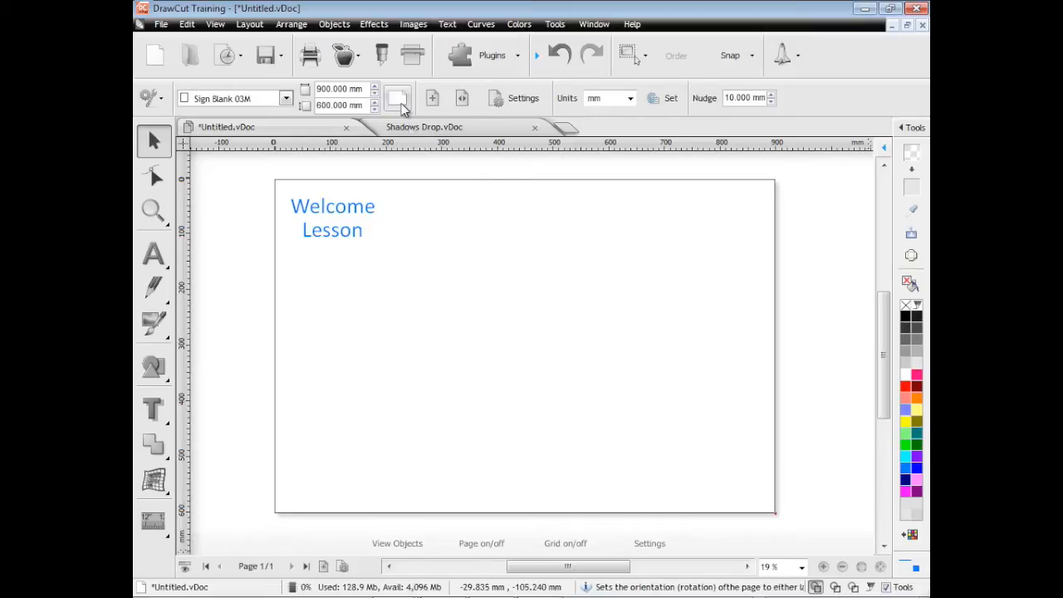
pyautogui.click(400, 101)
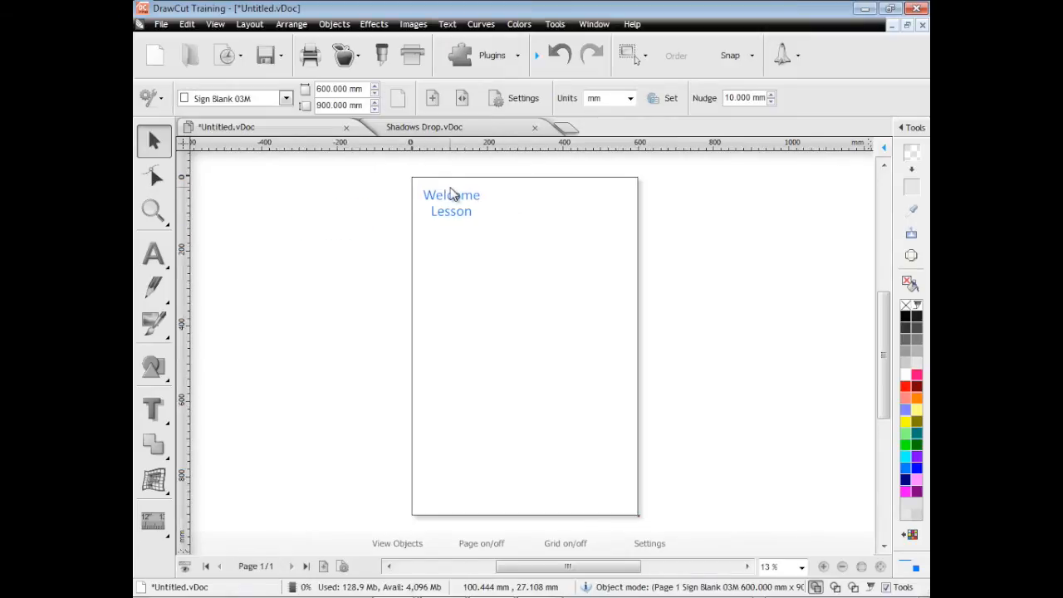
# Step: Set the page size to A4 (210 x 297 mm) from the Popular Page Sizes category
pyautogui.click(286, 99)
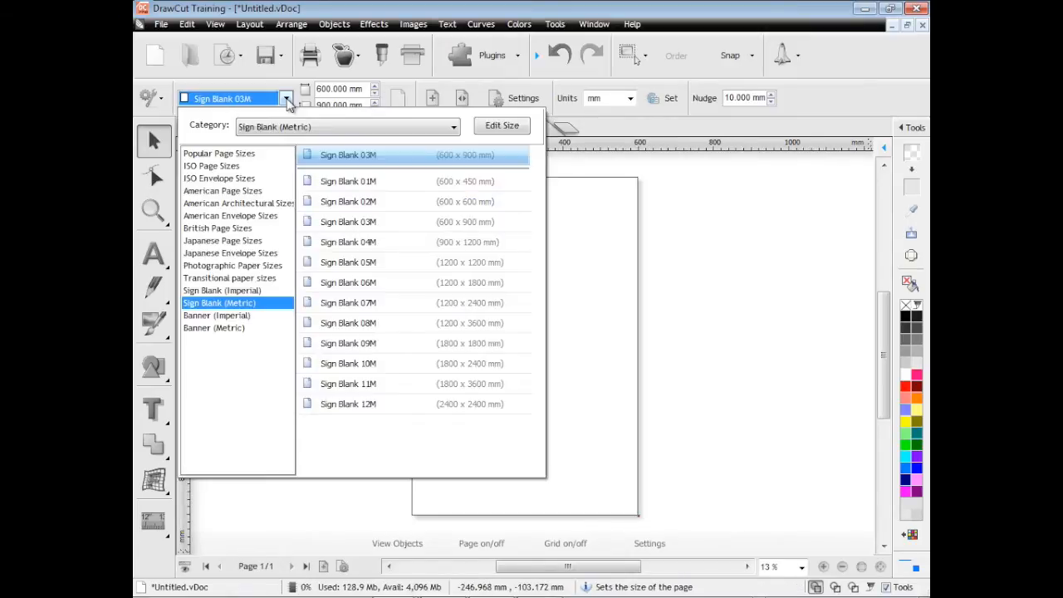
pyautogui.click(250, 154)
pyautogui.click(325, 305)
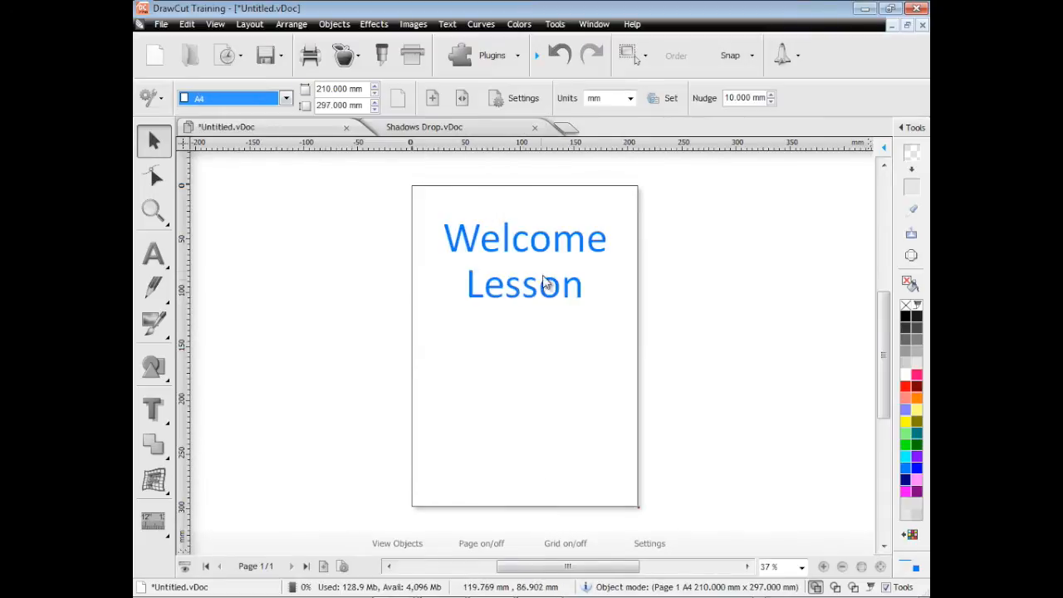
# Step: Change the font of the Welcome text to Aharoni and move the text slightly higher on the page
pyautogui.click(536, 250)
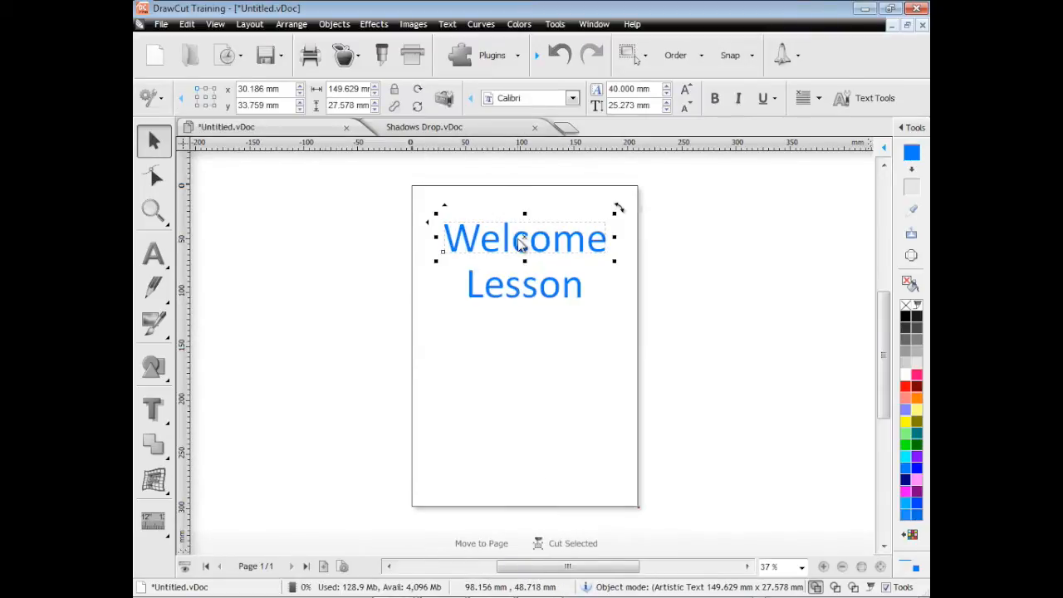
pyautogui.click(574, 100)
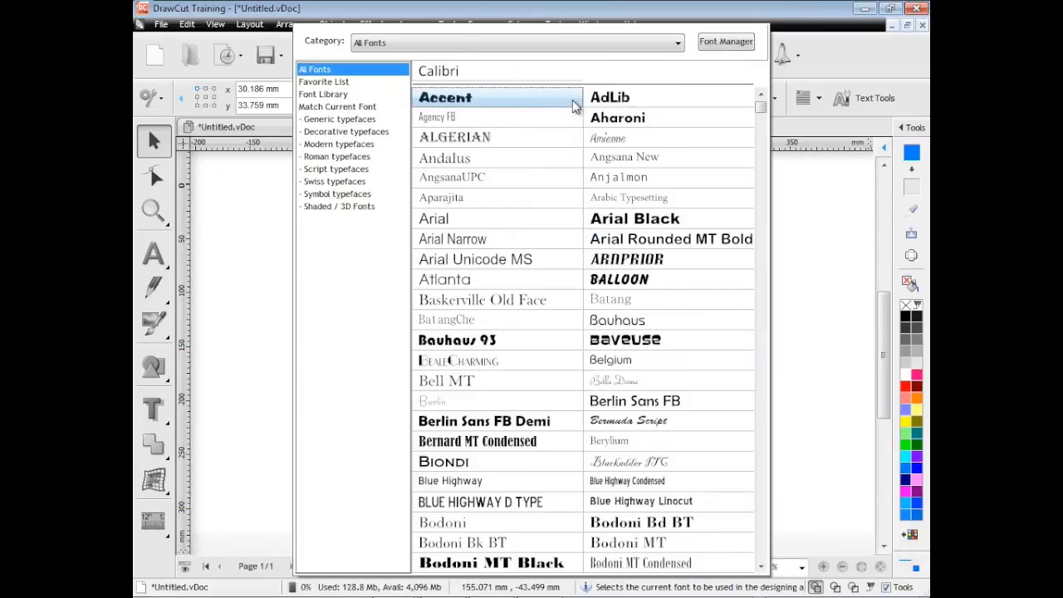
pyautogui.click(684, 118)
pyautogui.moveTo(534, 236); pyautogui.dragTo(528, 226)
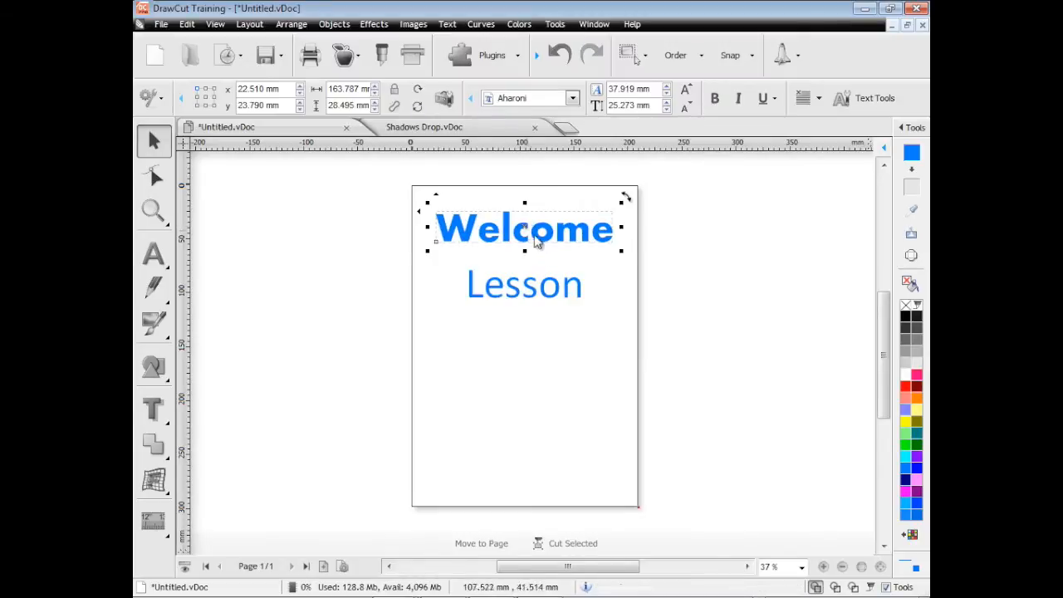
# Step: Highlight the word Lesson with the text tool and change its font to Aharoni
pyautogui.click(533, 292)
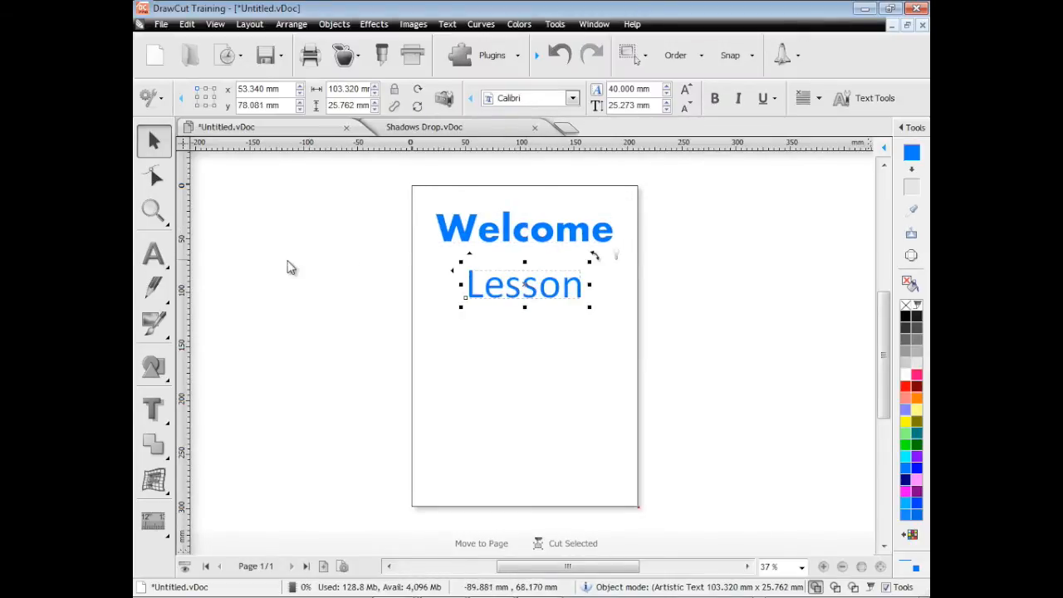
pyautogui.click(163, 259)
pyautogui.moveTo(455, 290); pyautogui.dragTo(591, 288)
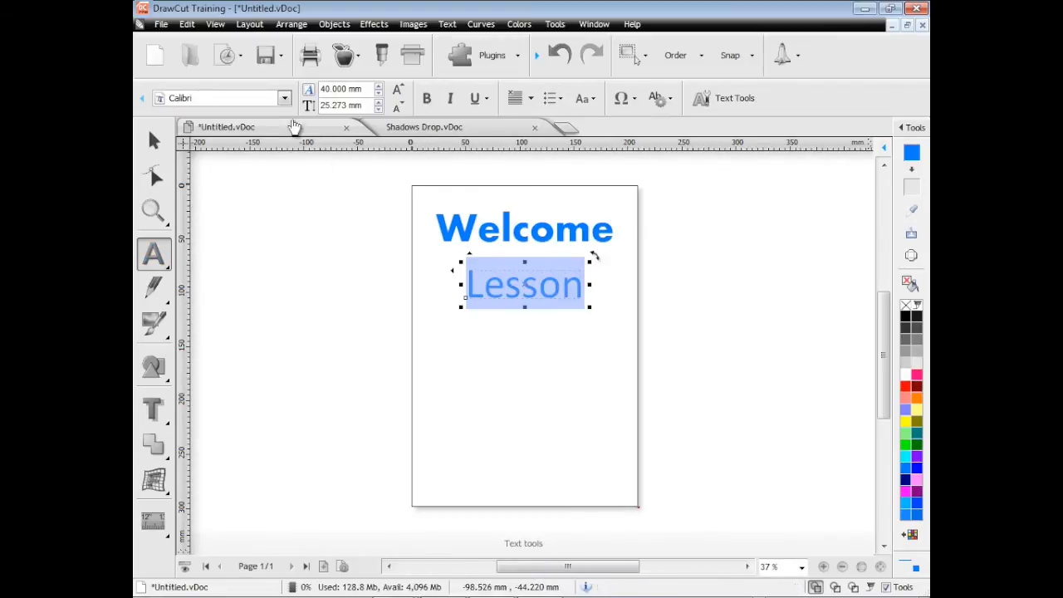
pyautogui.click(284, 98)
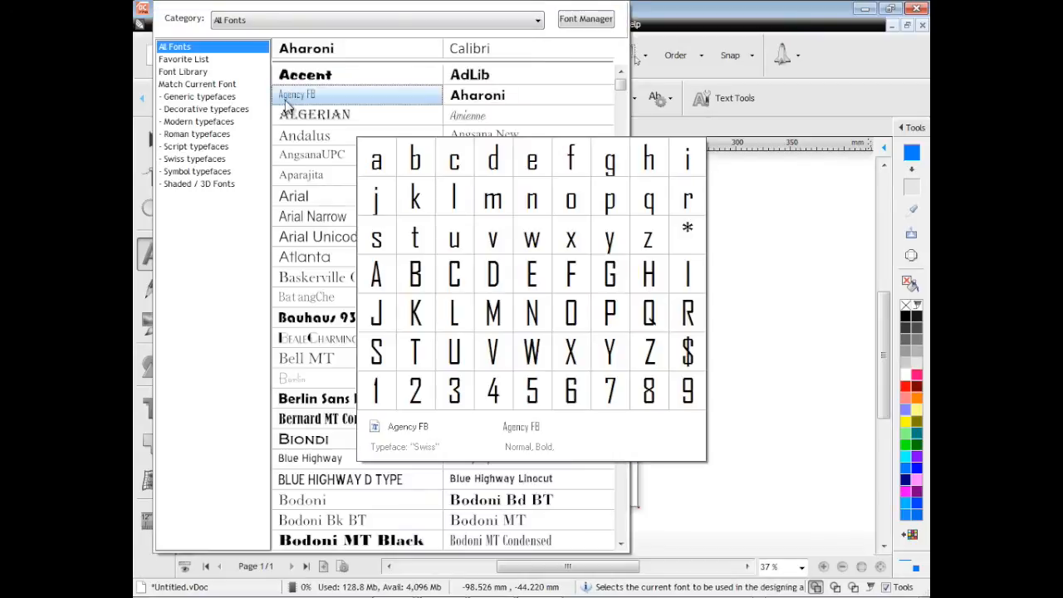
pyautogui.click(499, 97)
# Step: Step the font size of Lesson up several times and back down to 35.278 mm
pyautogui.click(400, 90)
pyautogui.click(400, 90)
pyautogui.click(400, 90)
pyautogui.click(399, 90)
pyautogui.click(402, 108)
pyautogui.click(403, 107)
pyautogui.click(402, 107)
pyautogui.click(402, 107)
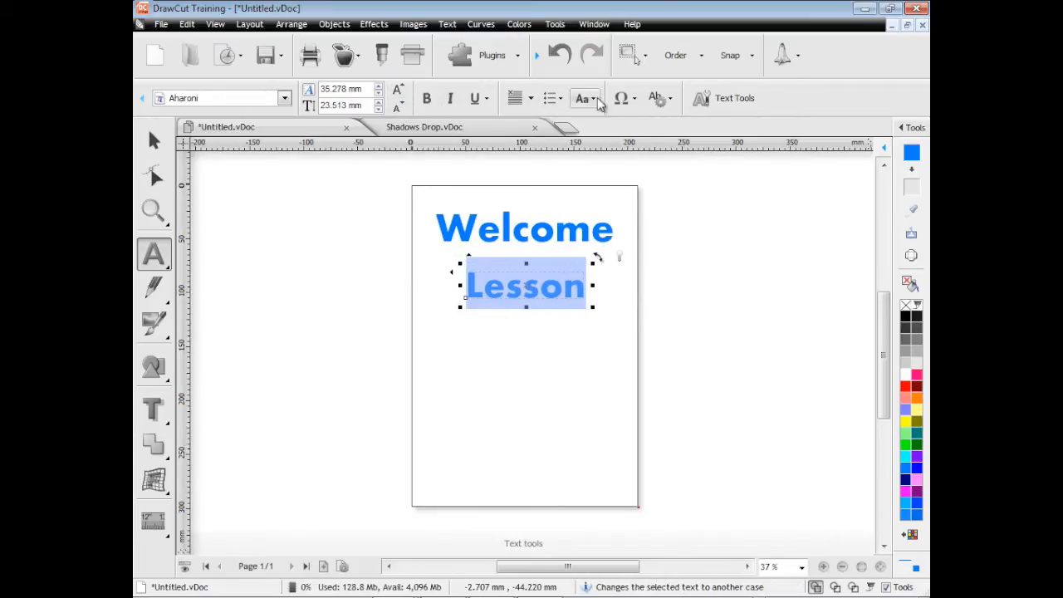
# Step: Examine the Wingdings symbol selection and the break, convert and spacing options for the text, then leave text editing
pyautogui.click(633, 101)
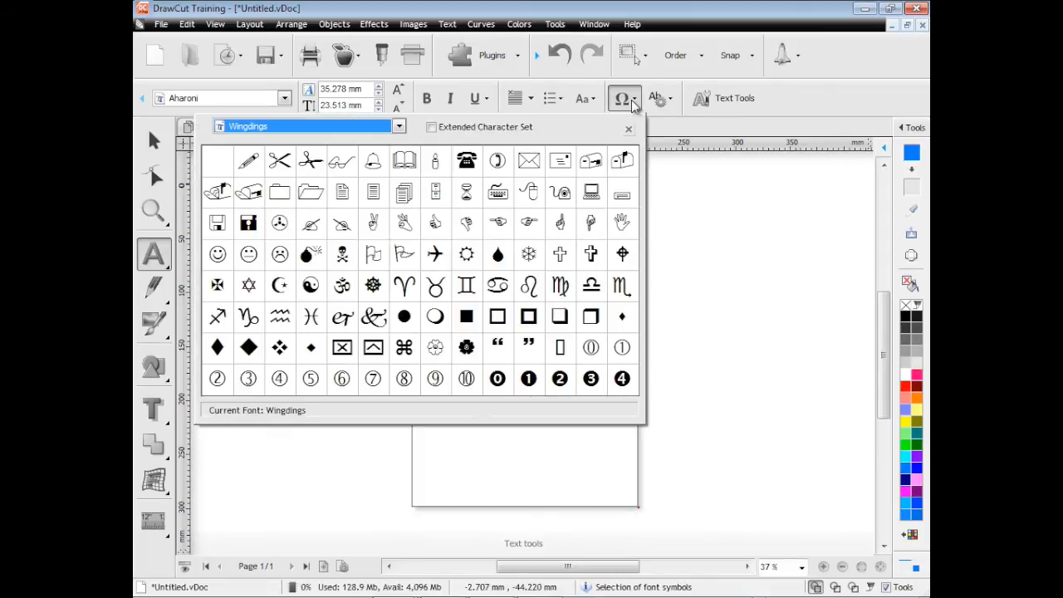
pyautogui.click(669, 100)
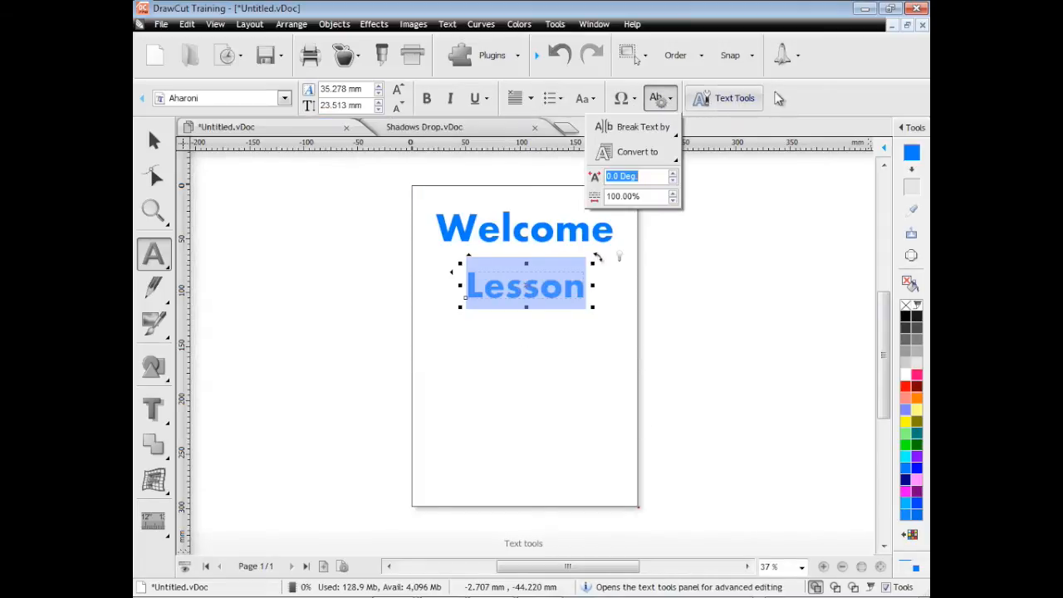
pyautogui.click(791, 103)
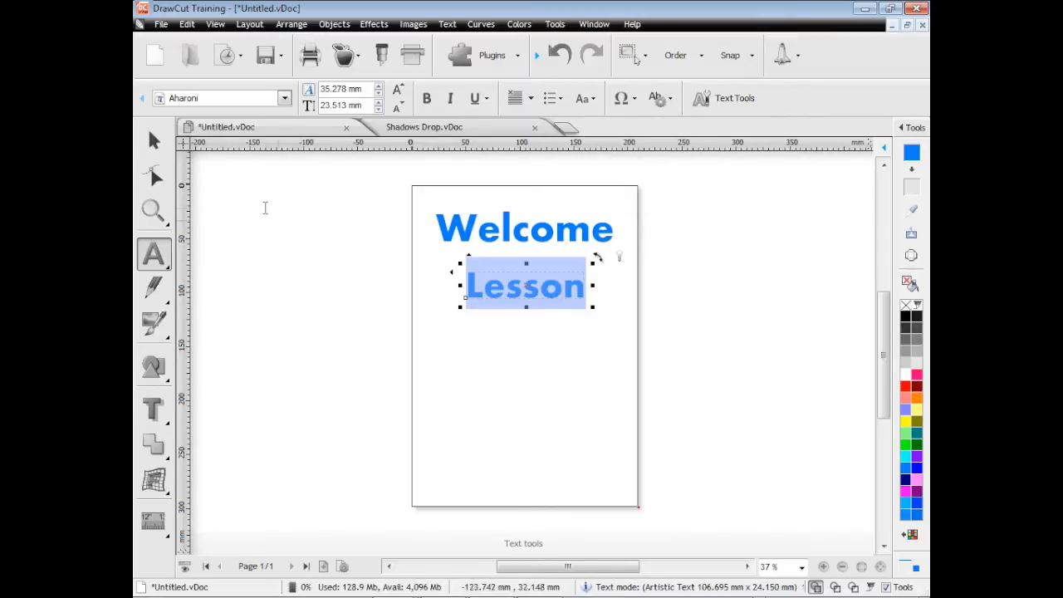
pyautogui.press('Escape')
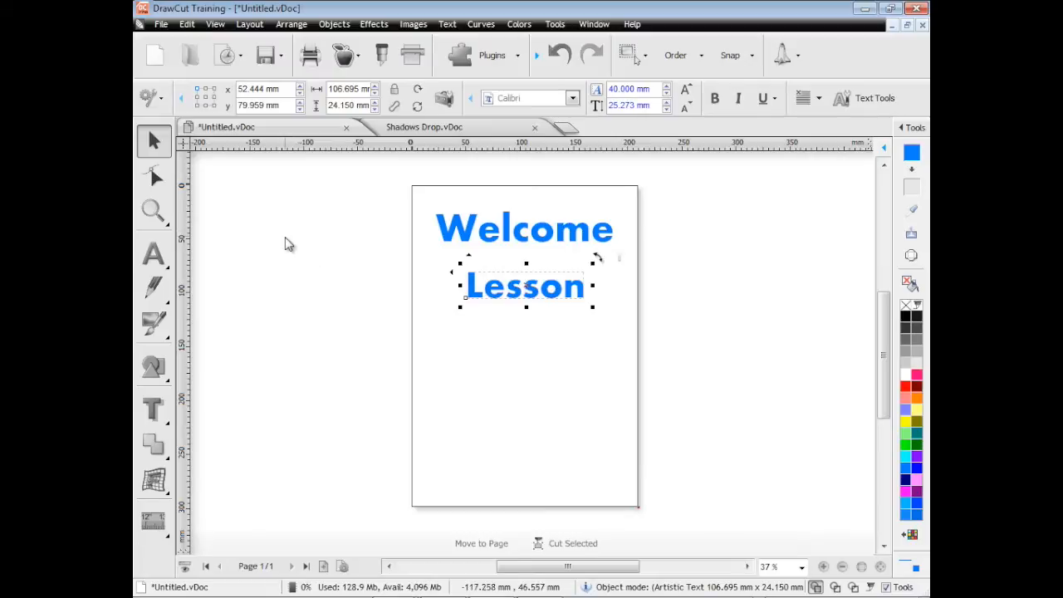
# Step: Select the Welcome text and zoom in on both text lines with a zoom window
pyautogui.click(450, 239)
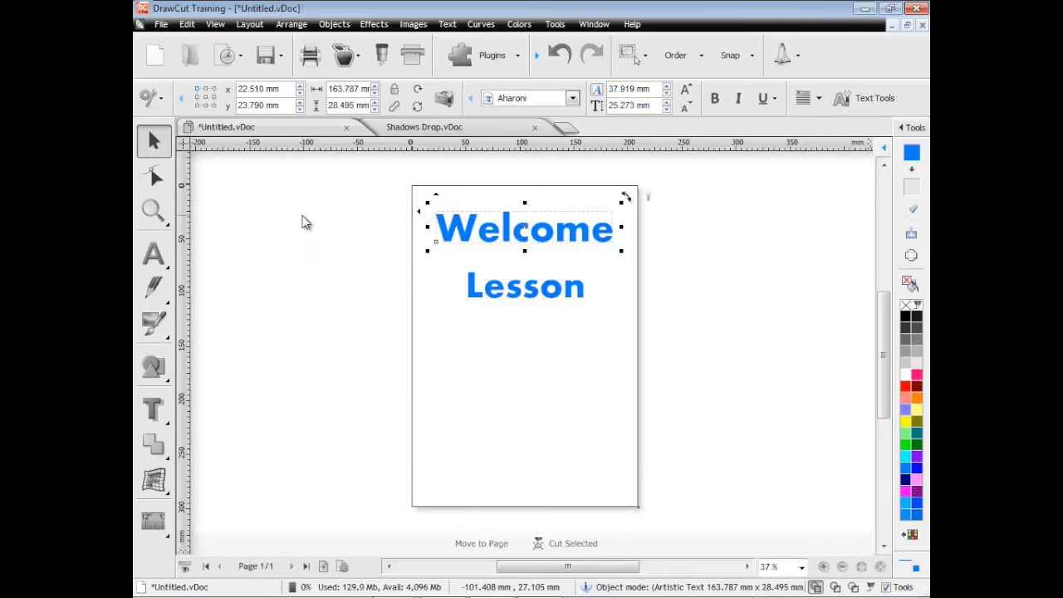
pyautogui.click(154, 212)
pyautogui.moveTo(387, 176); pyautogui.dragTo(655, 345)
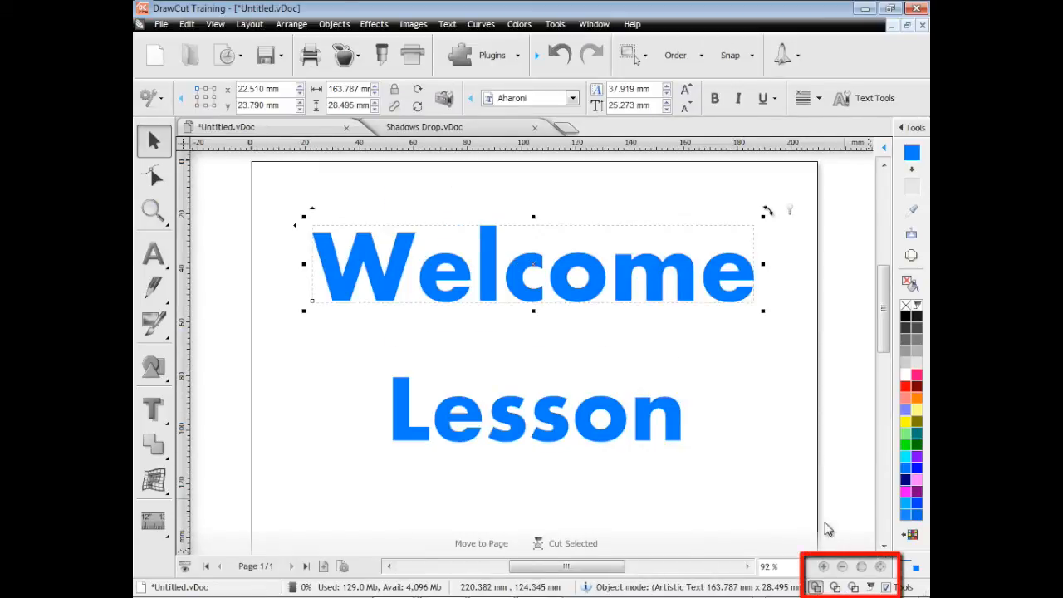
# Step: Preview the text in wireframe, then return to the full-page view with solid fill display
pyautogui.click(835, 588)
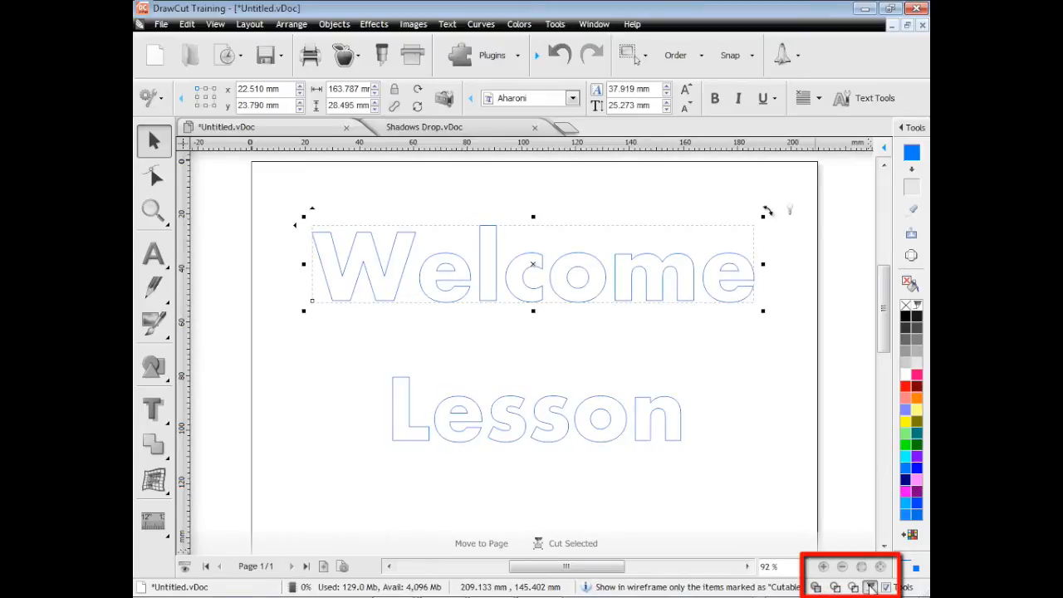
pyautogui.click(879, 569)
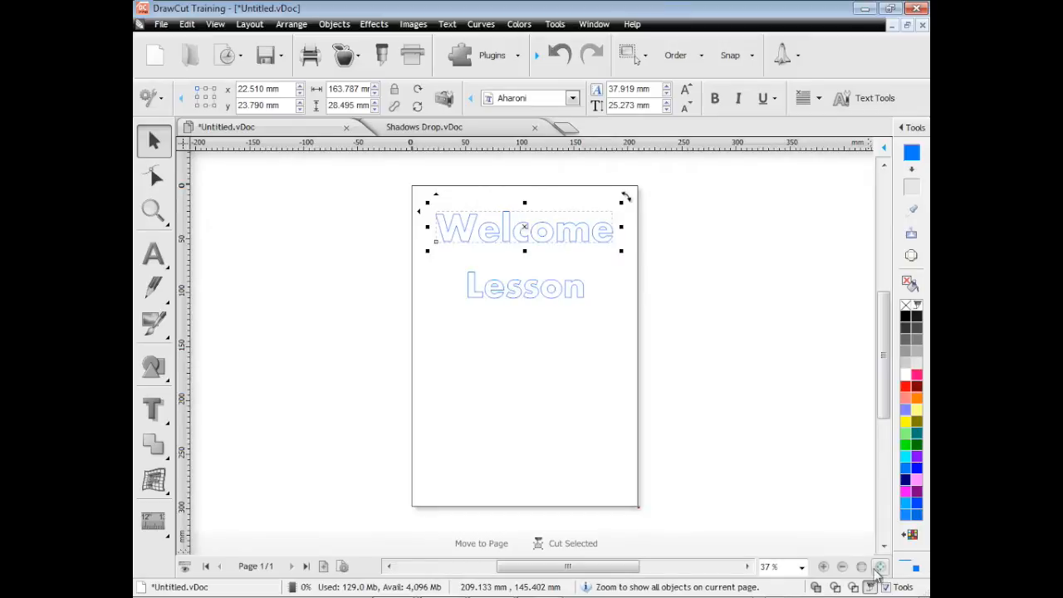
pyautogui.click(816, 588)
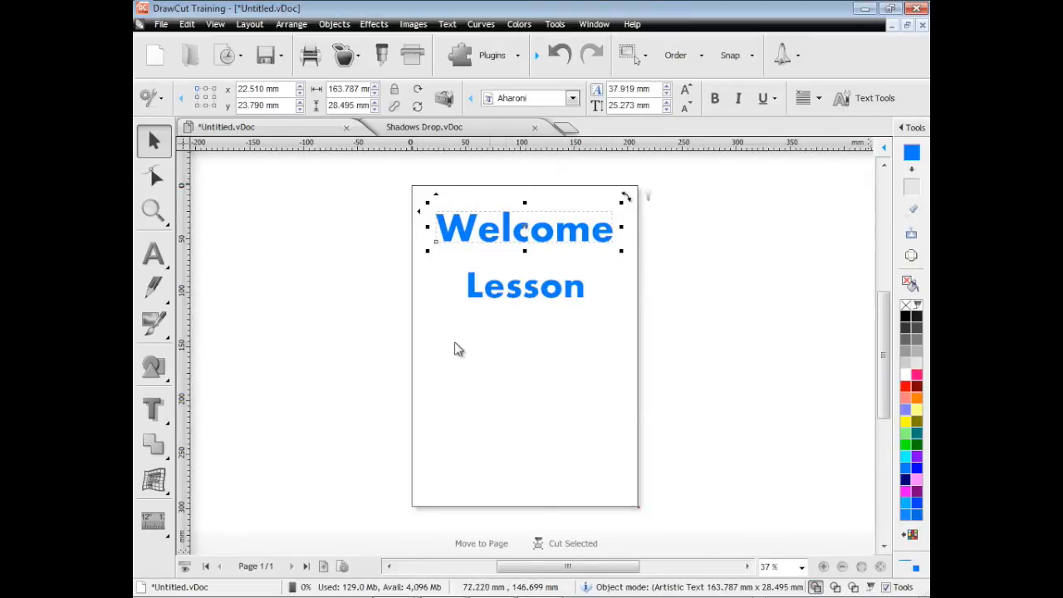
# Step: Add the vertical text HOTEL to the left of the page and move it closer to the page edge
pyautogui.click(154, 255)
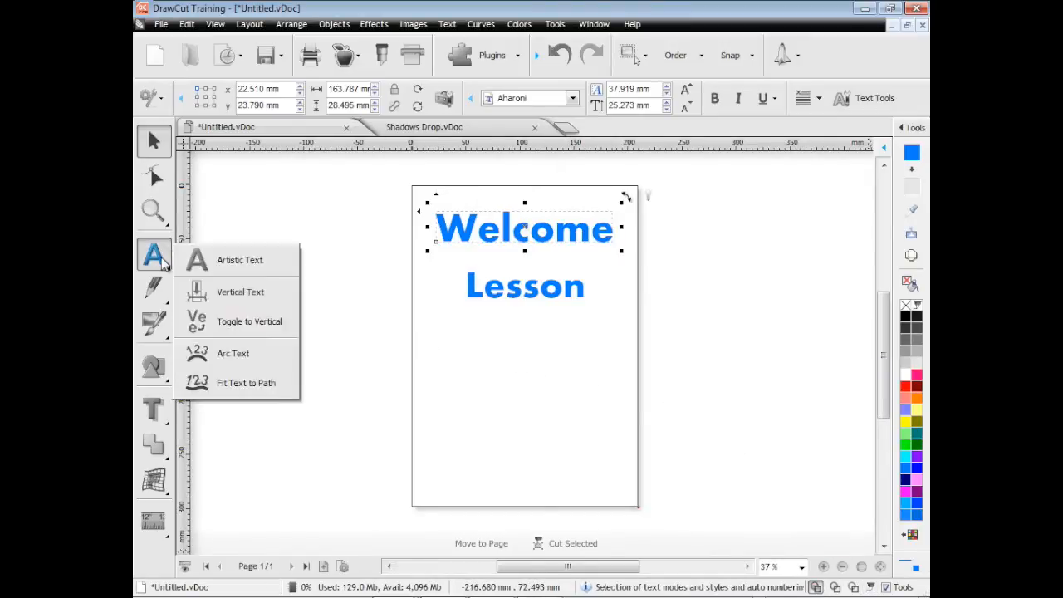
pyautogui.click(244, 294)
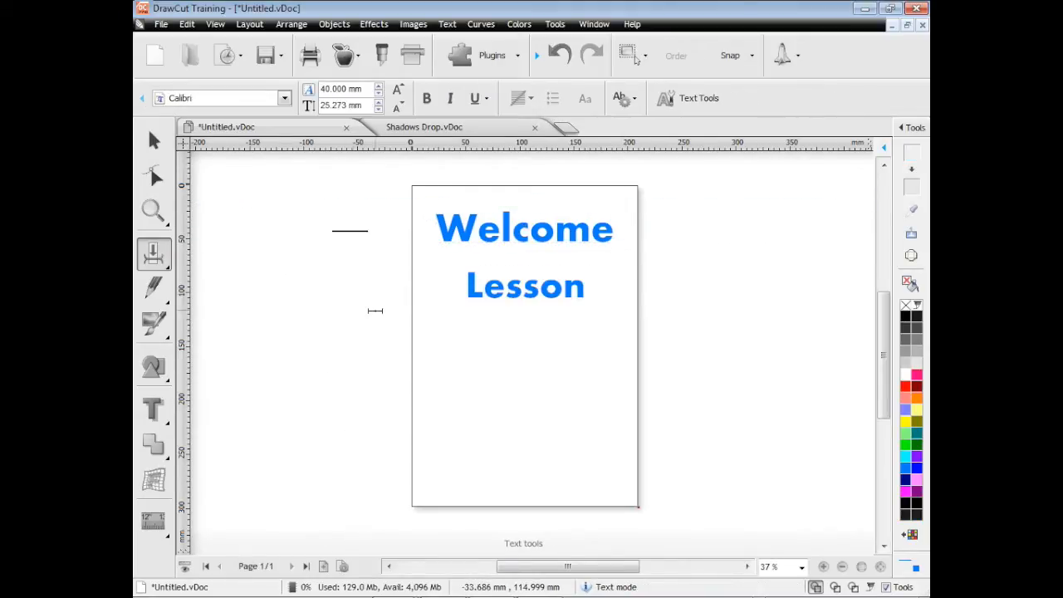
pyautogui.write('HOTEL')
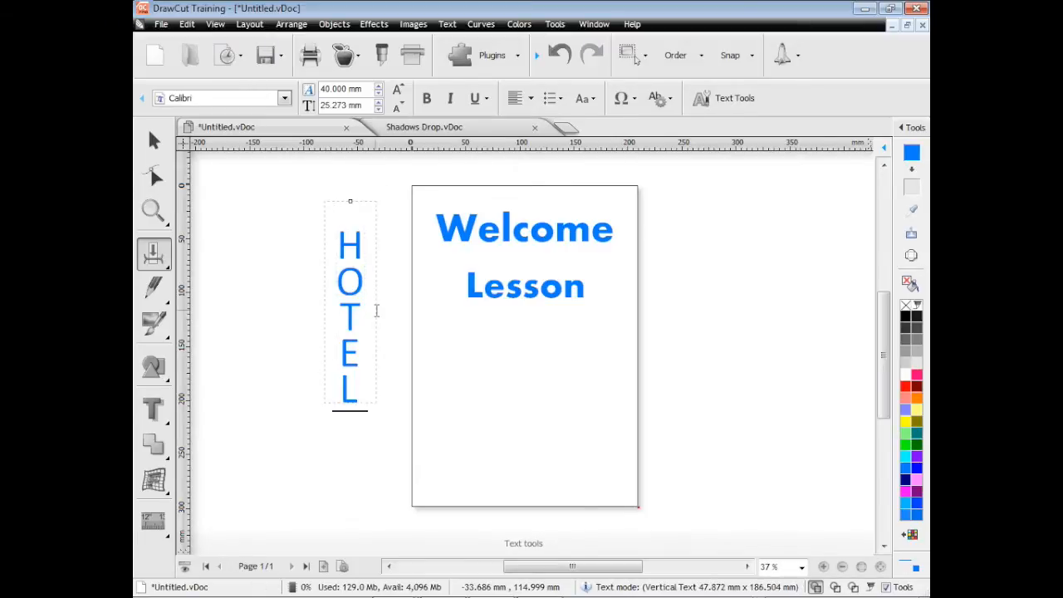
pyautogui.click(159, 131)
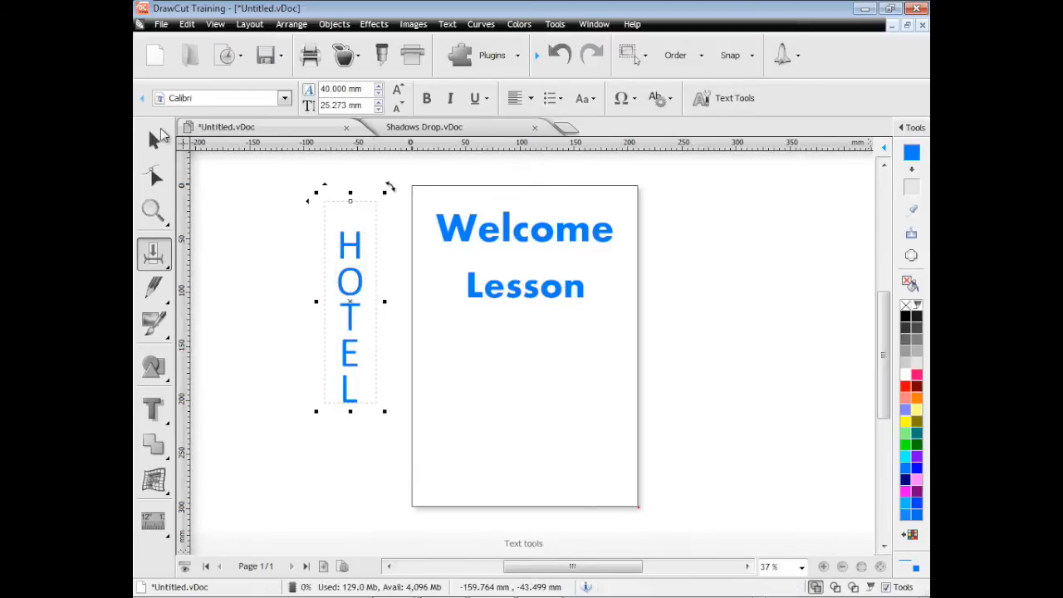
pyautogui.moveTo(349, 301); pyautogui.dragTo(369, 277)
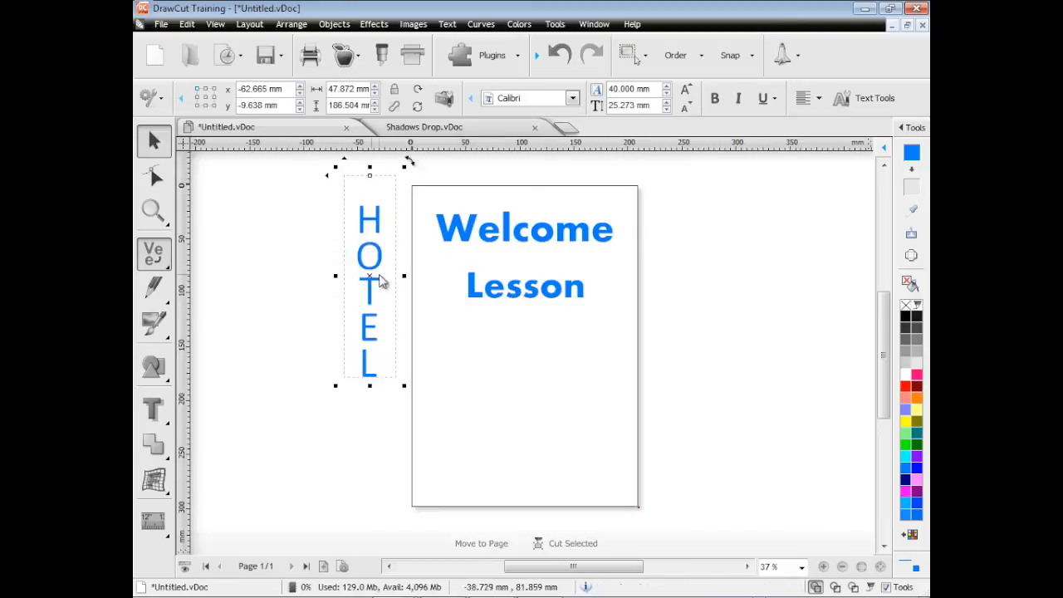
pyautogui.click(153, 253)
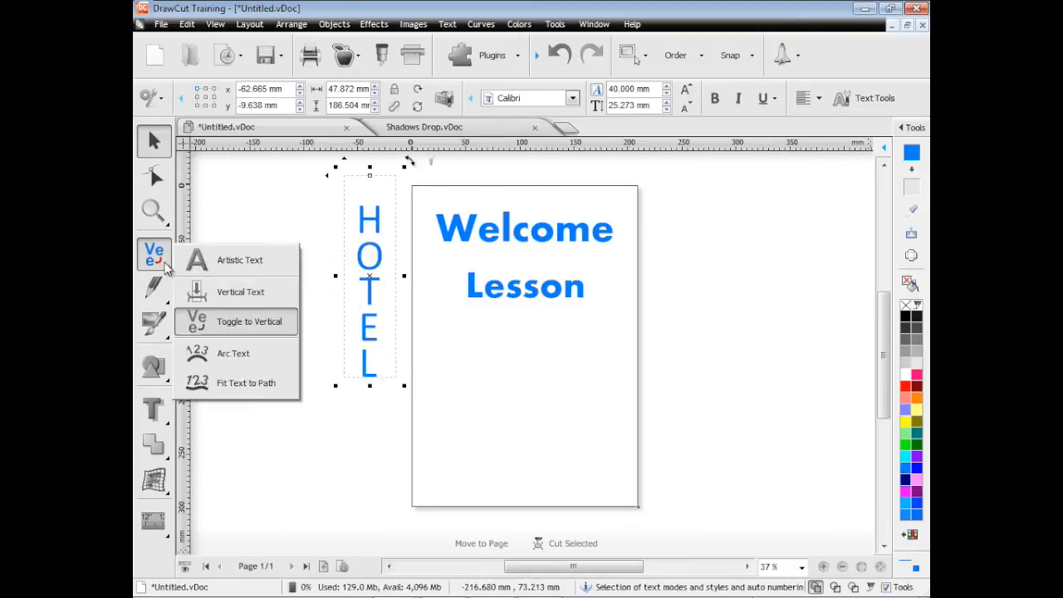
pyautogui.click(223, 257)
pyautogui.moveTo(471, 341); pyautogui.dragTo(433, 351)
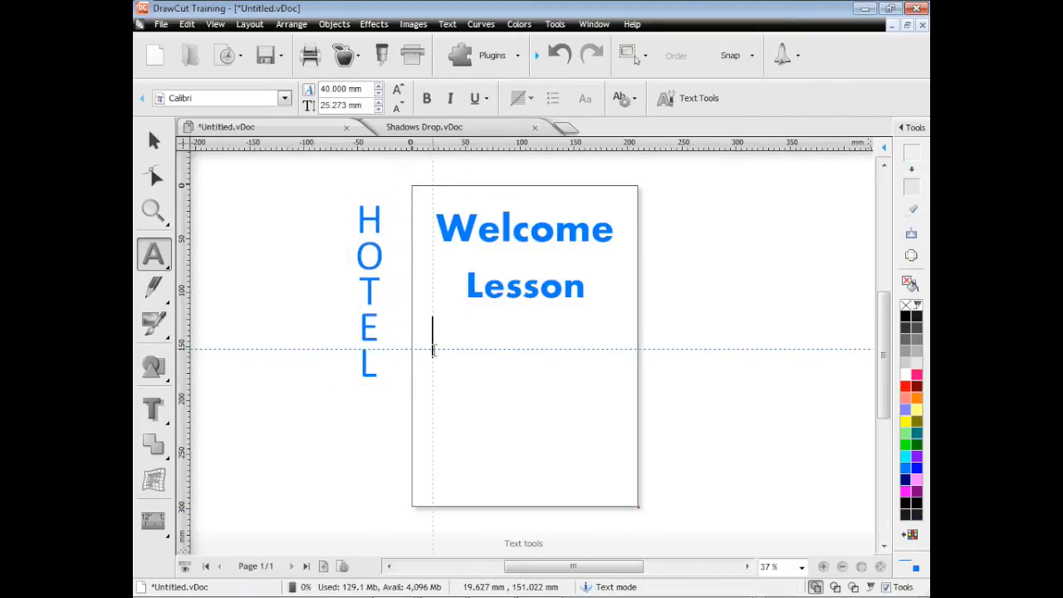
pyautogui.click(153, 253)
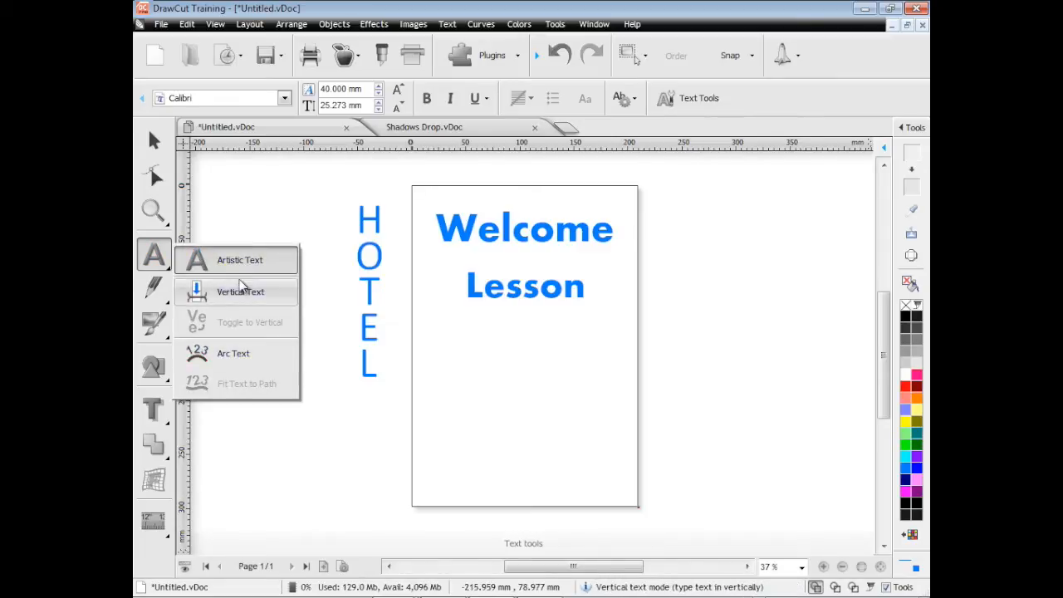
pyautogui.click(323, 250)
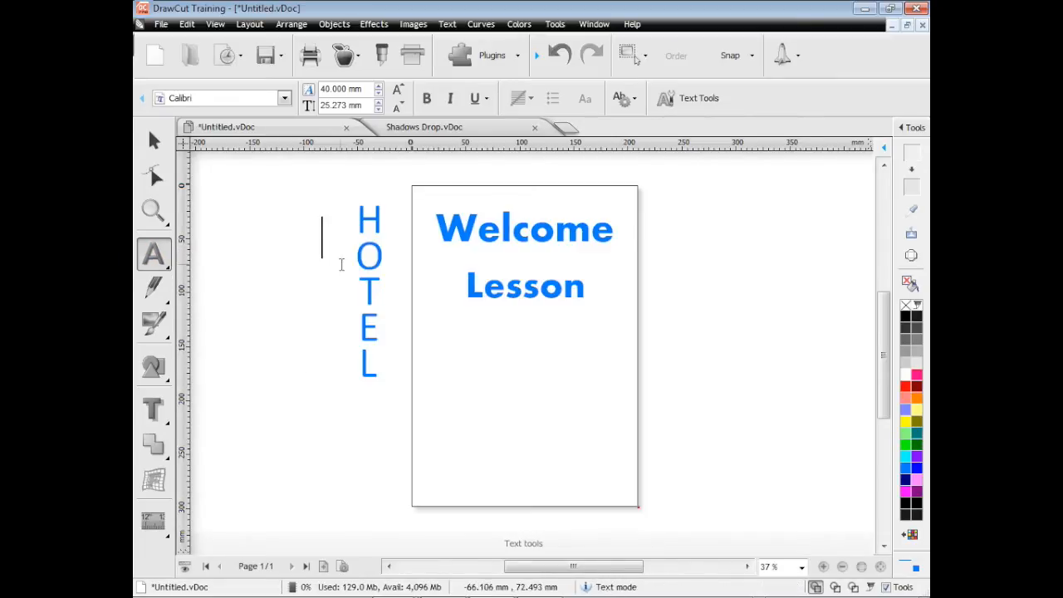
pyautogui.press('Escape')
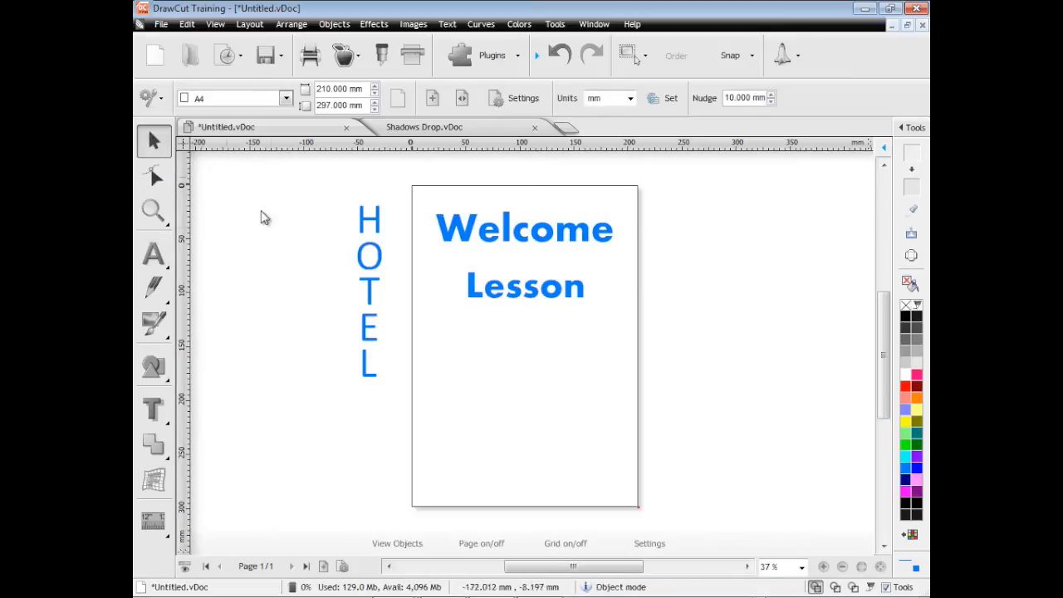
# Step: Draw a wavy five-point curve about 320 mm wide below the Lesson text, extending past the page's right edge
pyautogui.click(168, 302)
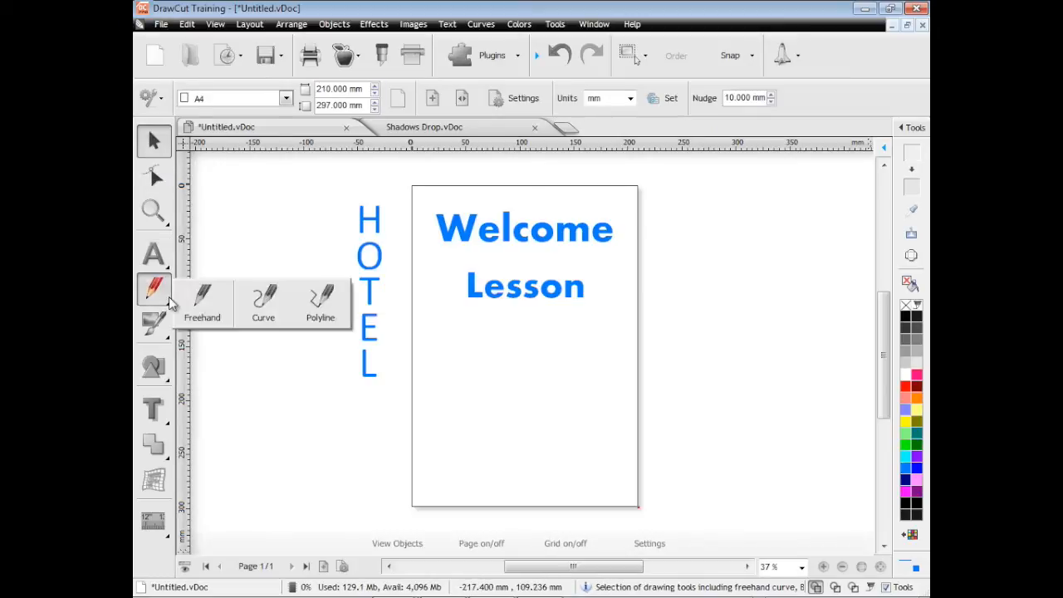
pyautogui.click(265, 304)
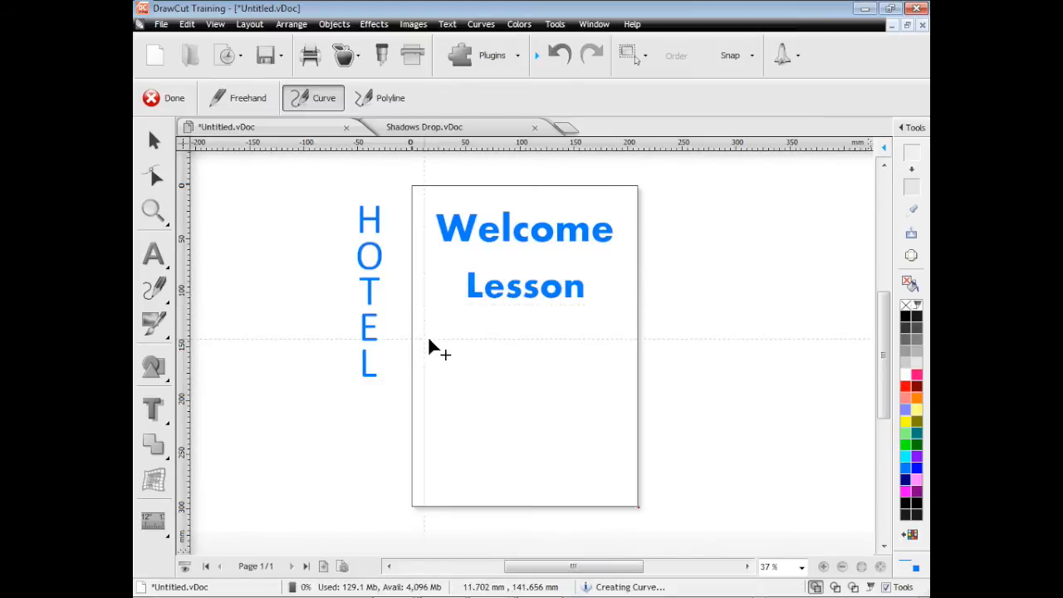
pyautogui.click(420, 371)
pyautogui.click(493, 331)
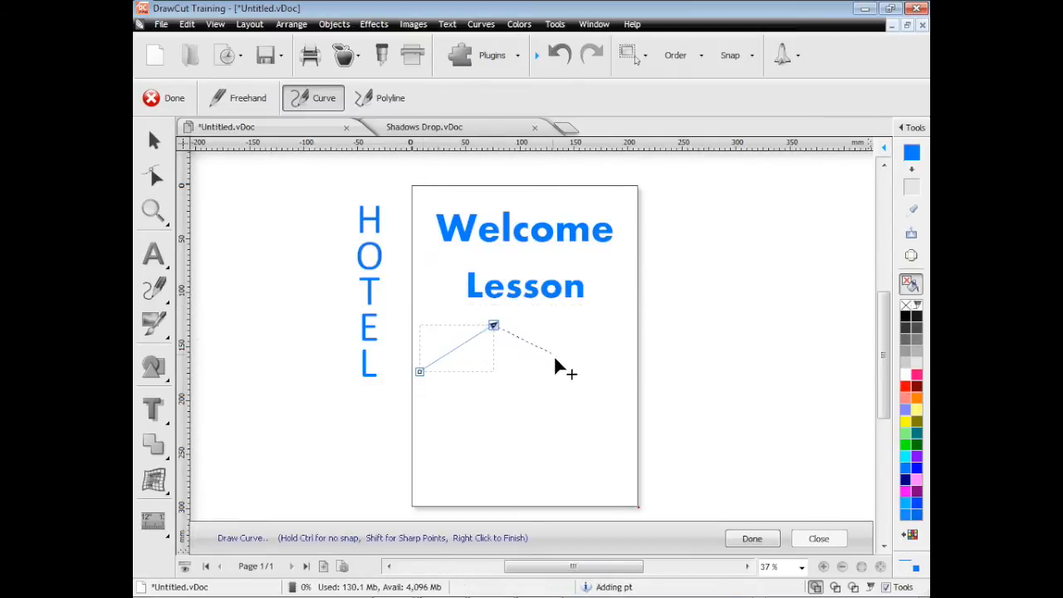
pyautogui.click(563, 367)
pyautogui.click(666, 320)
pyautogui.click(765, 364)
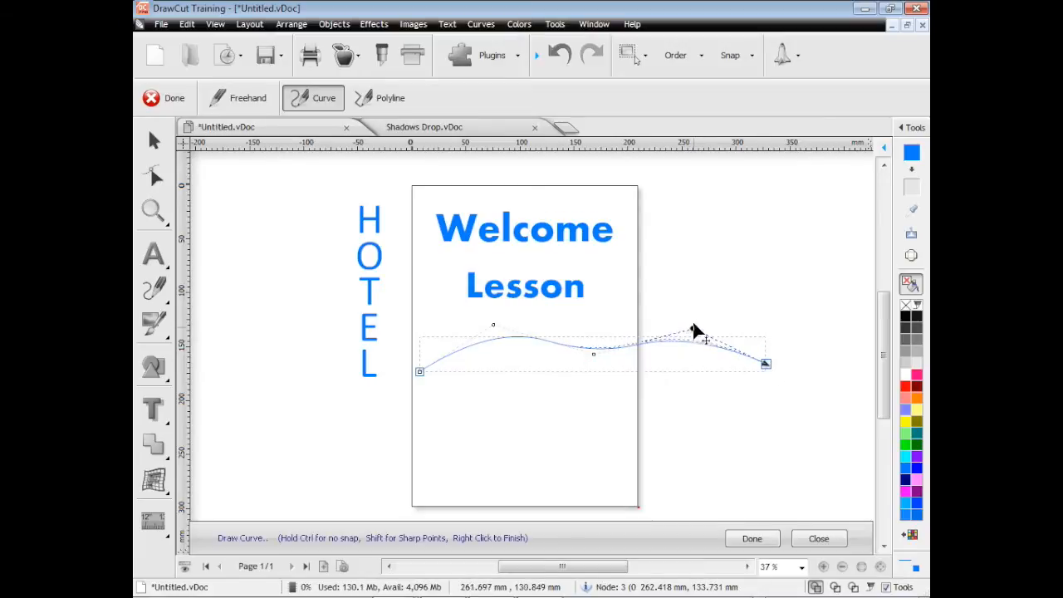
# Step: Raise the curve's right-hand crest using its control points, shift the whole curve slightly left, and finish drawing
pyautogui.click(692, 304)
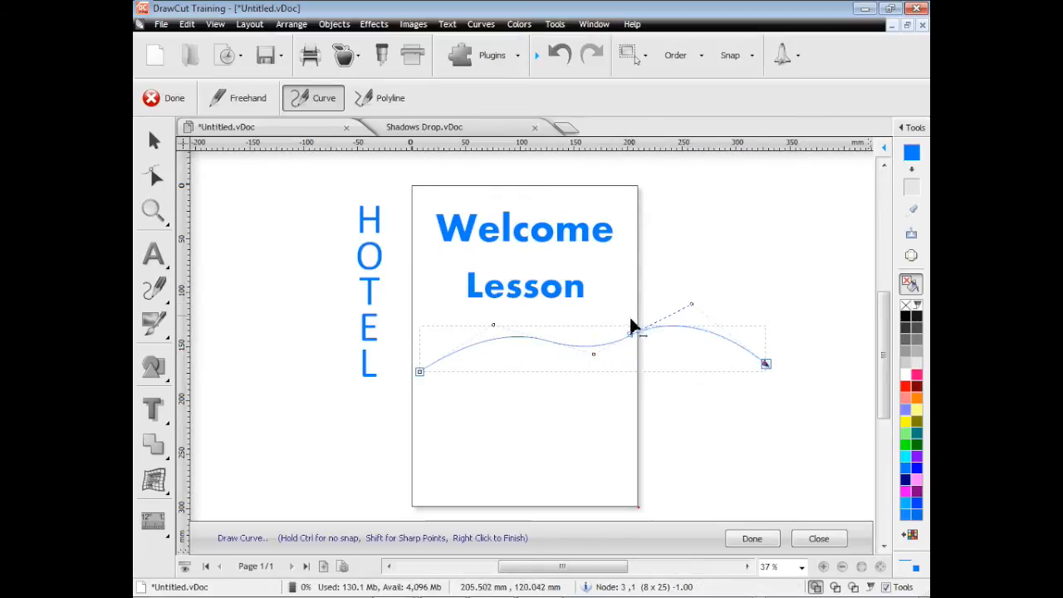
pyautogui.moveTo(644, 319); pyautogui.dragTo(654, 307)
pyautogui.moveTo(591, 354); pyautogui.dragTo(570, 351)
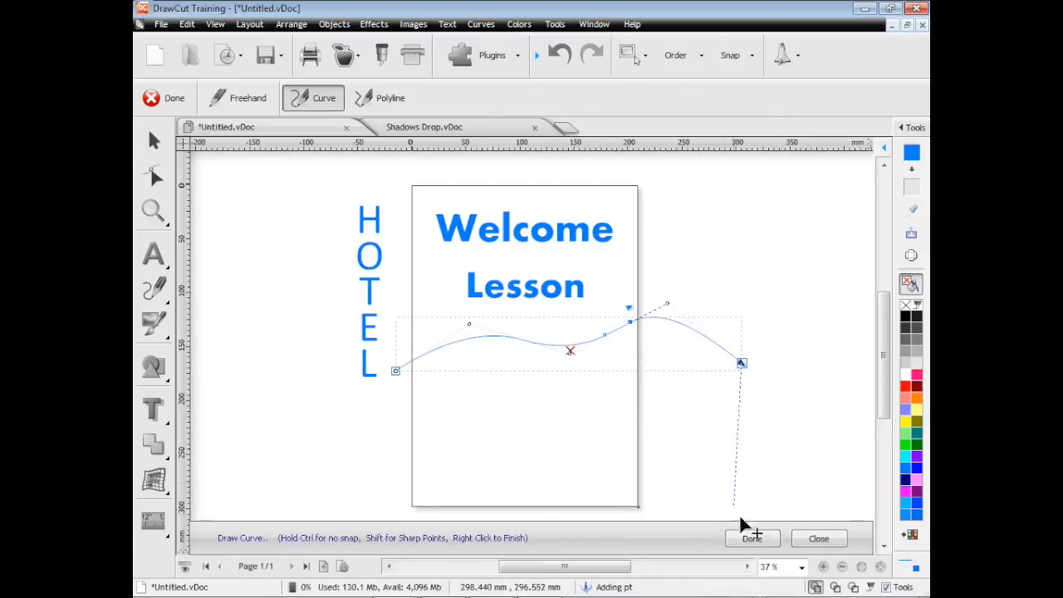
pyautogui.click(750, 539)
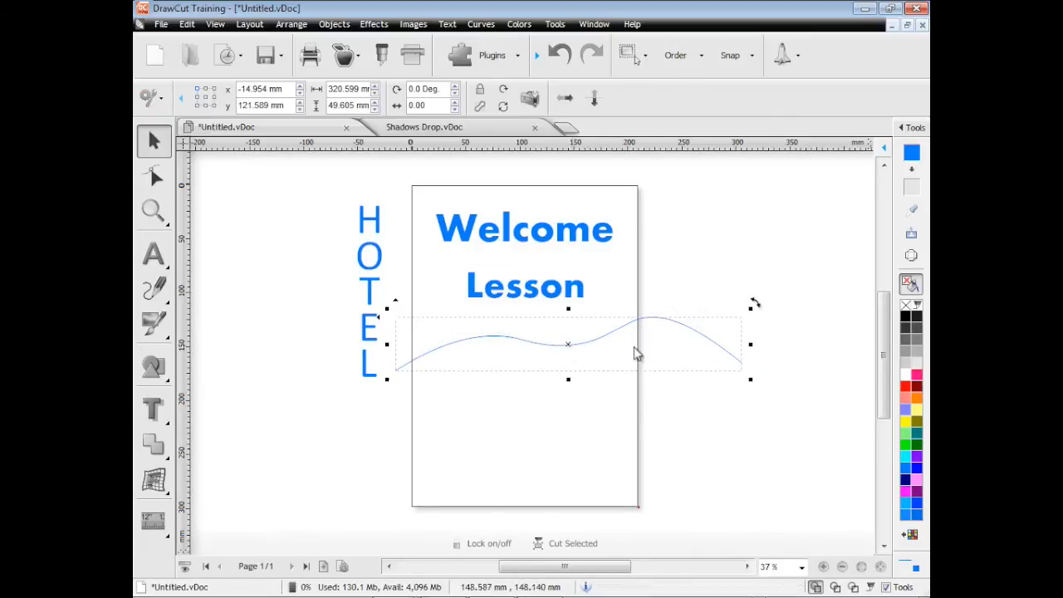
# Step: Scale the wavy curve down to about 207 mm wide and position it across the page's full width
pyautogui.moveTo(750, 376); pyautogui.dragTo(629, 350)
pyautogui.moveTo(506, 332); pyautogui.dragTo(525, 332)
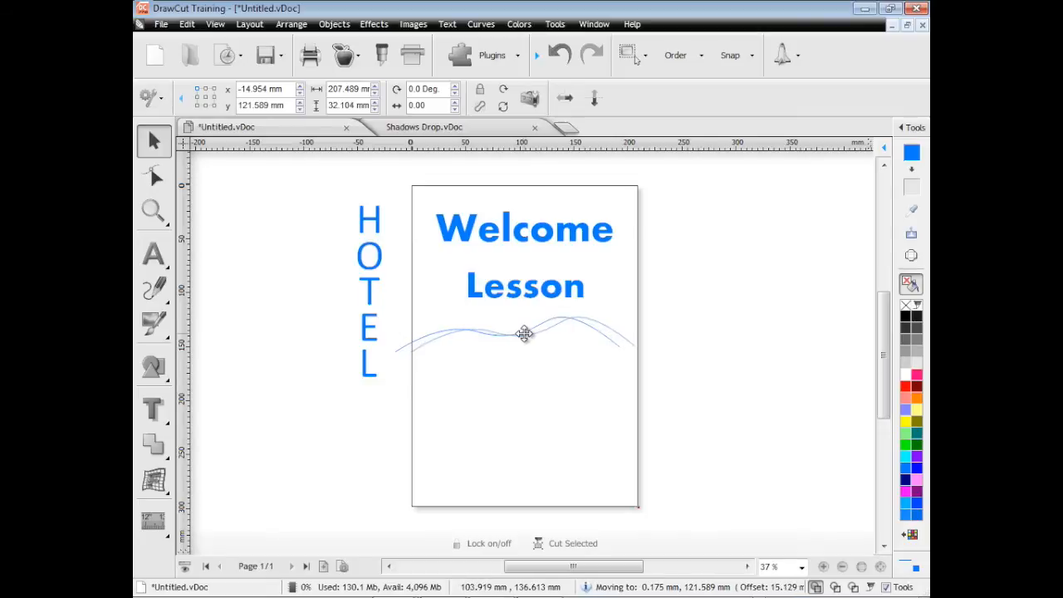
pyautogui.click(257, 359)
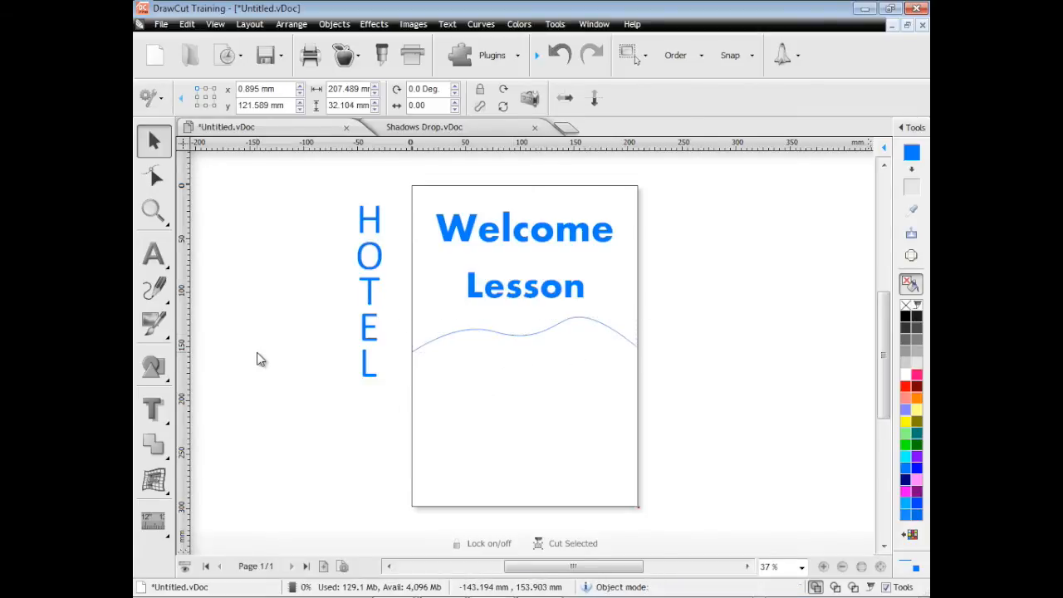
# Step: Import the image Europe_flag.png and place it below the wavy curve at about 164 by 109 mm
pyautogui.click(168, 332)
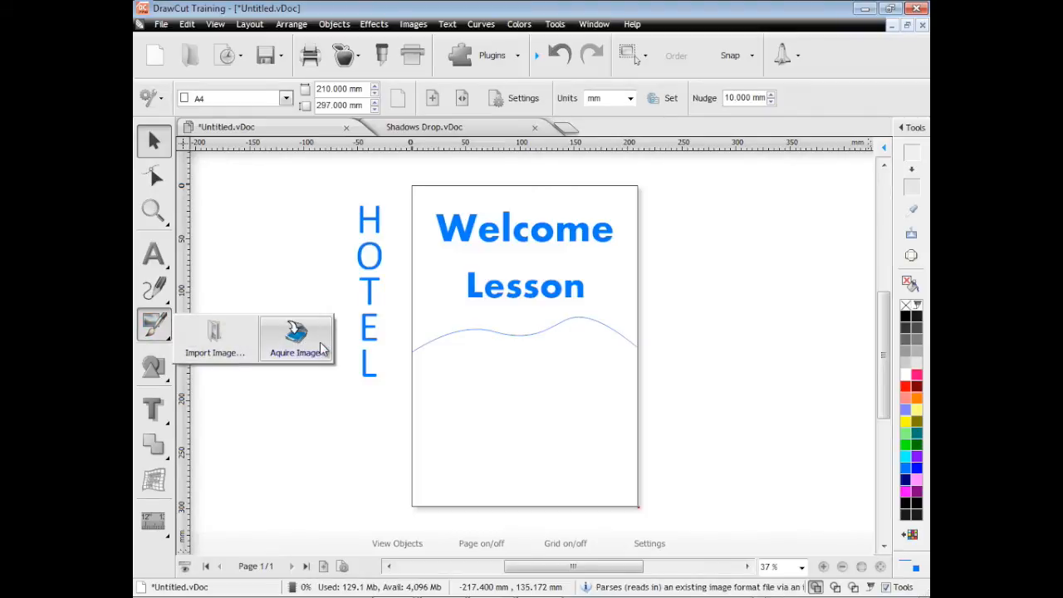
pyautogui.click(211, 336)
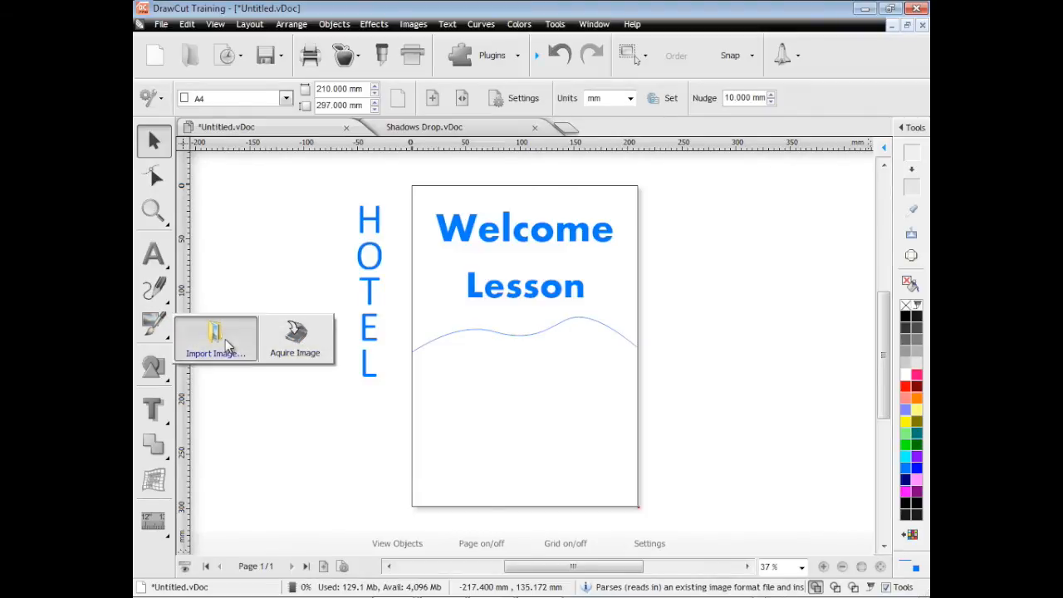
pyautogui.click(544, 207)
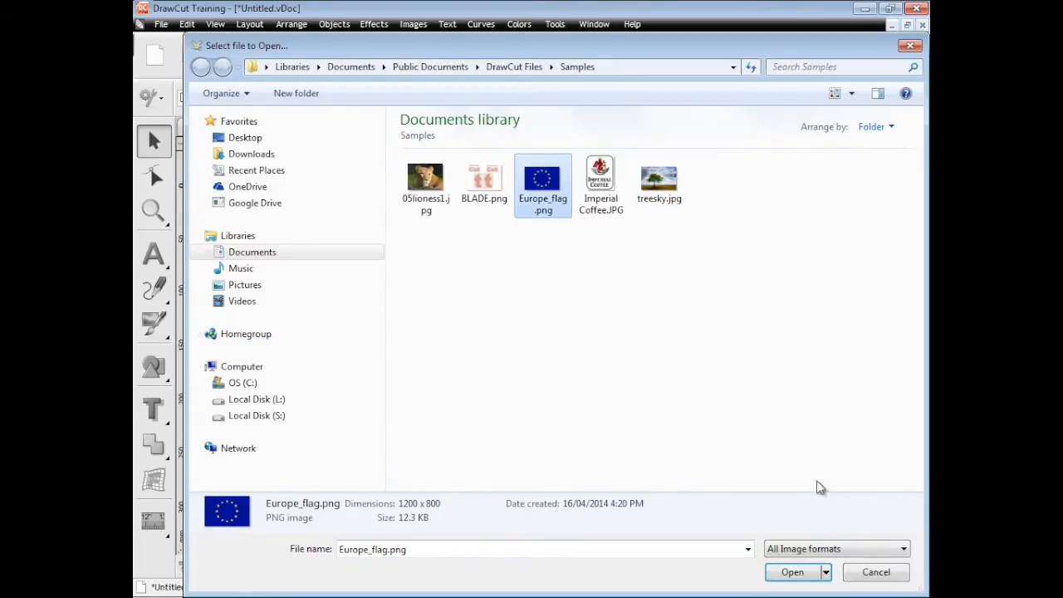
pyautogui.click(794, 573)
pyautogui.moveTo(440, 357); pyautogui.dragTo(622, 479)
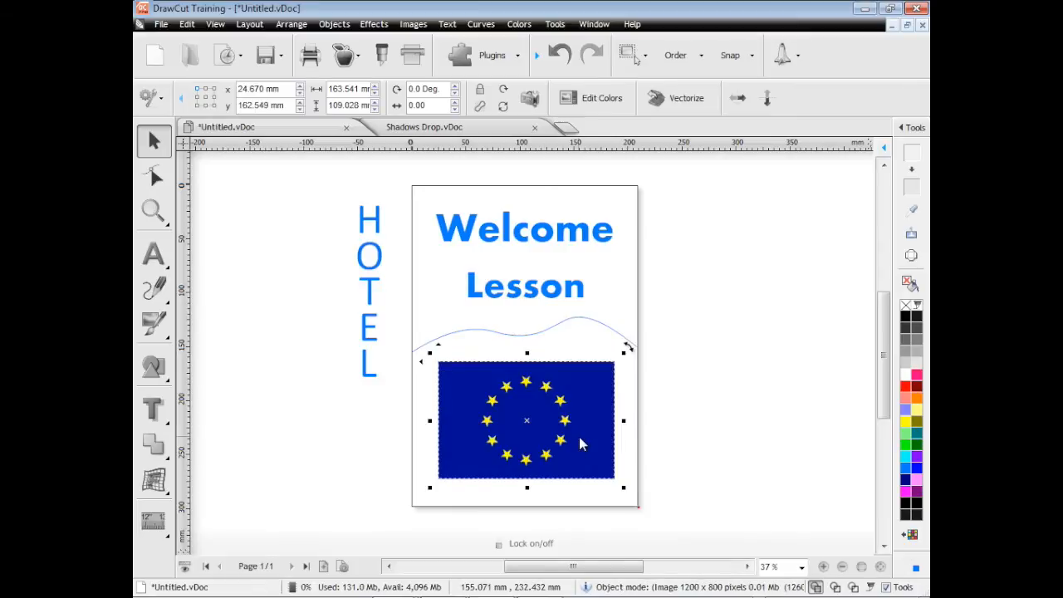
pyautogui.click(347, 413)
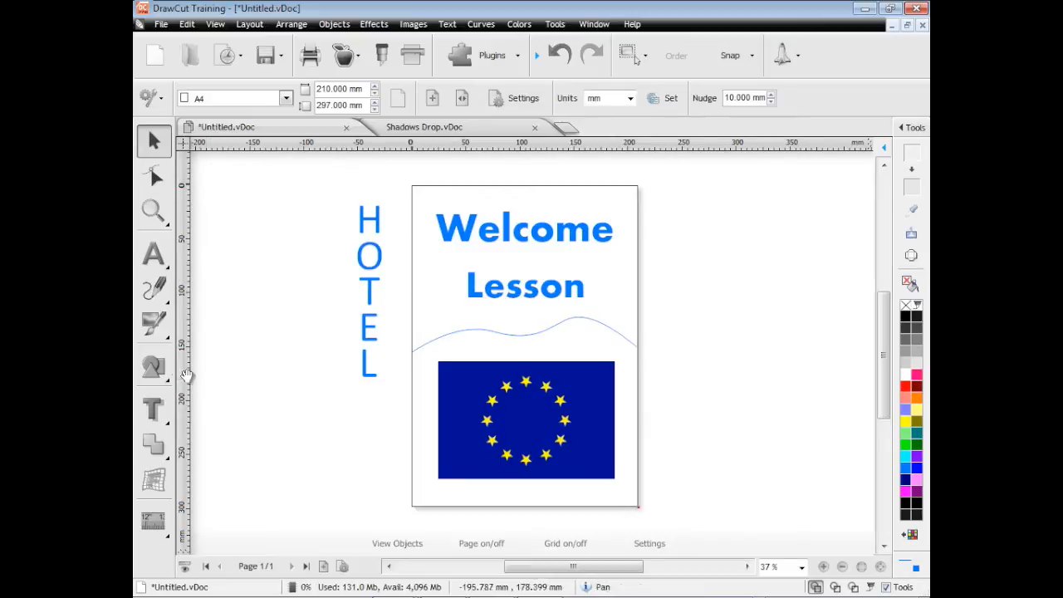
# Step: Browse the arrow and basic shape collections, and draw a rectangle about 104 by 89 mm beside the HOTEL text, away from the page
pyautogui.click(154, 368)
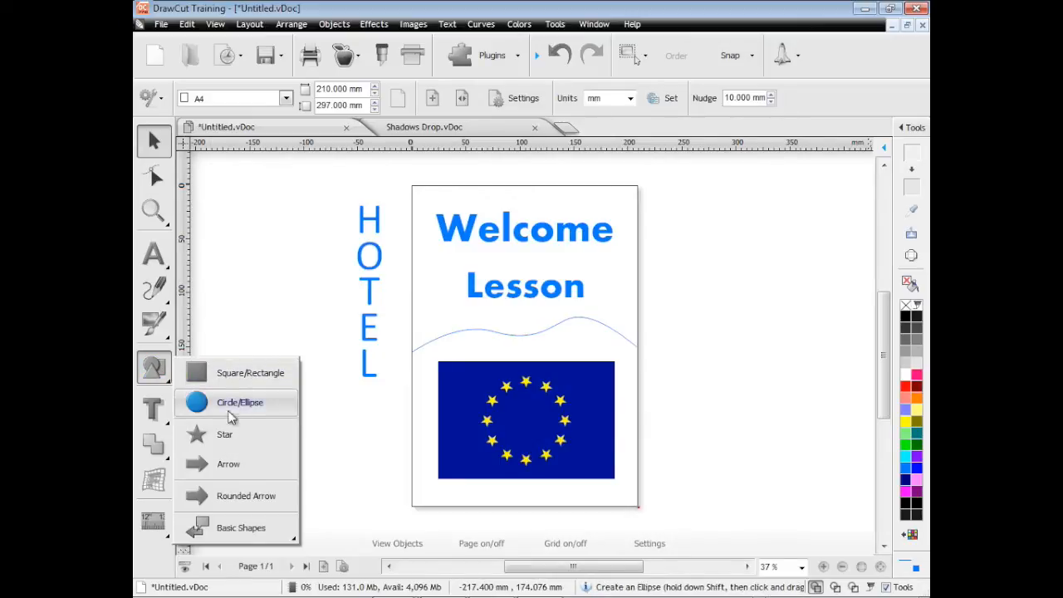
pyautogui.moveTo(236, 531)
pyautogui.click(373, 540)
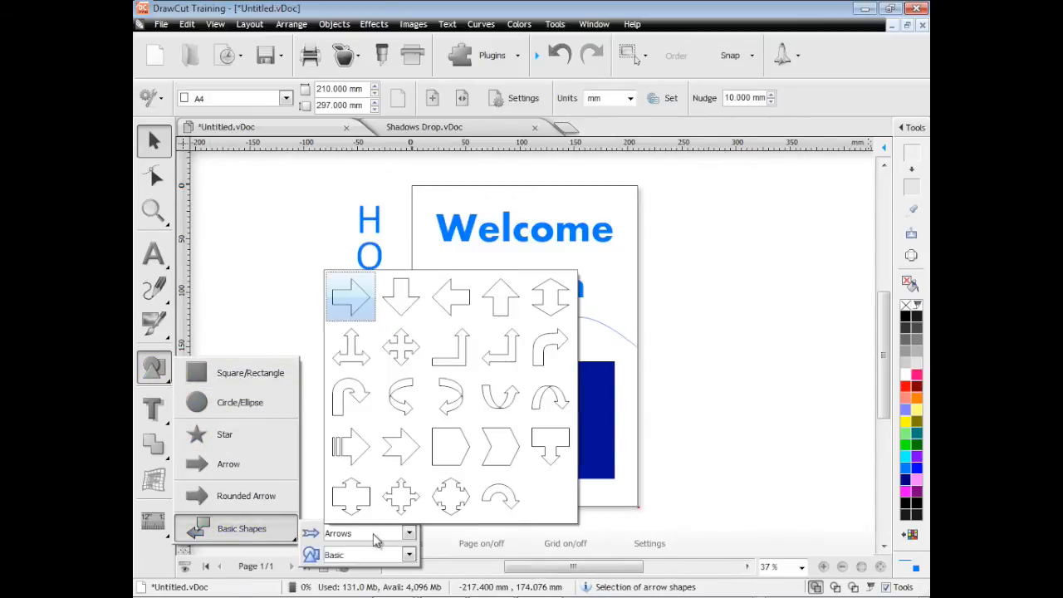
pyautogui.click(375, 554)
pyautogui.click(377, 557)
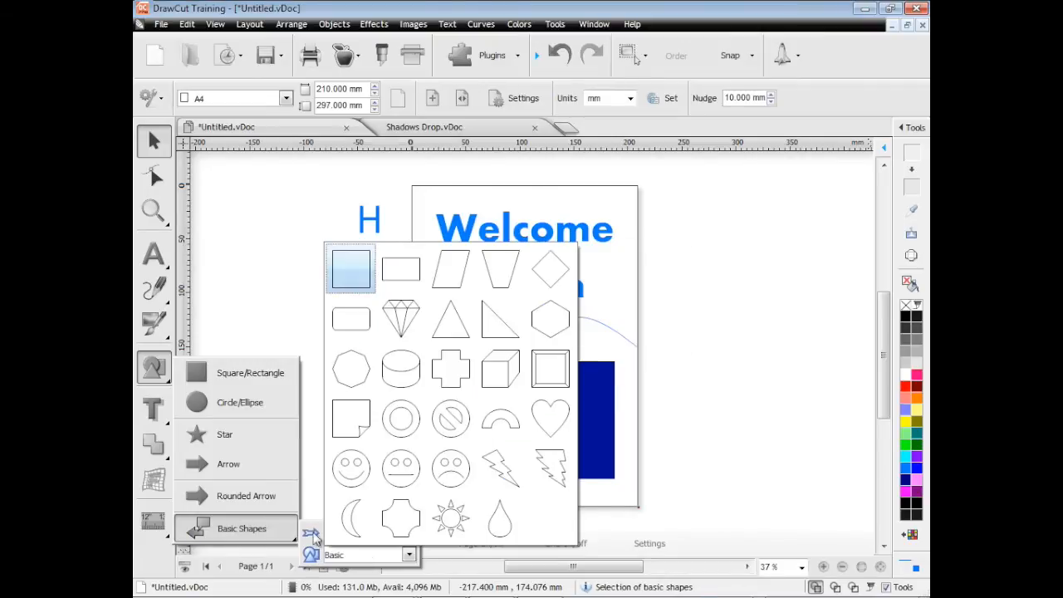
pyautogui.click(250, 374)
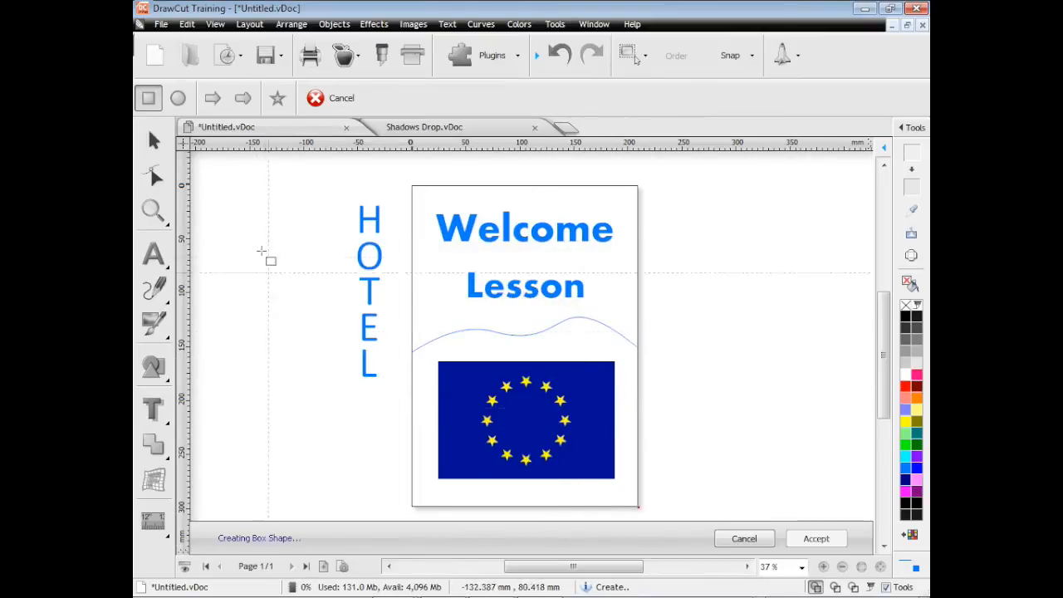
pyautogui.moveTo(225, 218); pyautogui.dragTo(338, 314)
pyautogui.moveTo(278, 276); pyautogui.dragTo(273, 267)
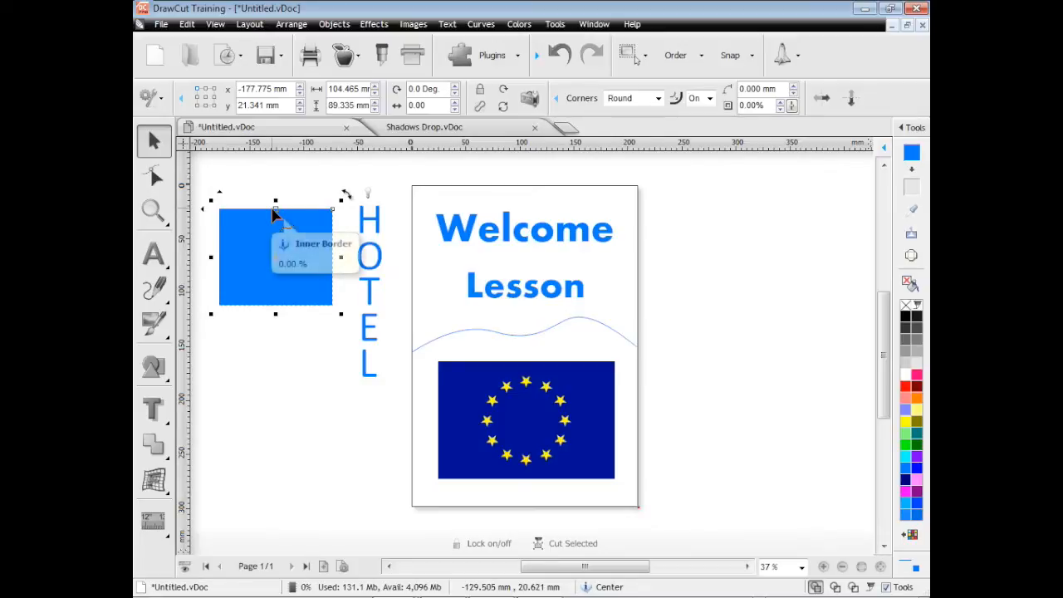
# Step: Give the rectangle an inner border of about 22.6% and a corner radius of about 26 mm
pyautogui.moveTo(275, 209); pyautogui.dragTo(279, 221)
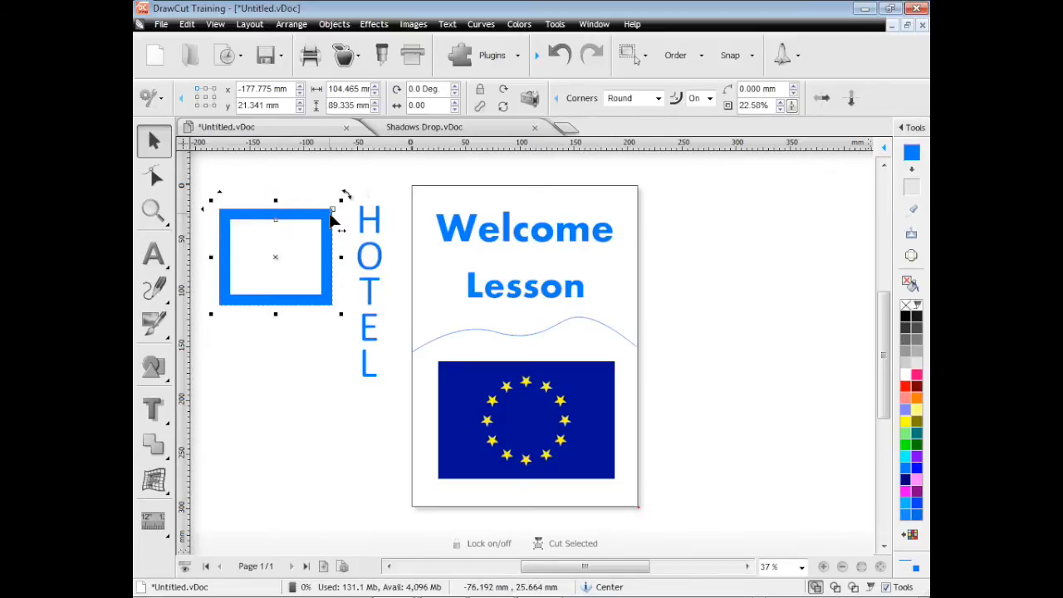
pyautogui.moveTo(342, 233); pyautogui.dragTo(296, 240)
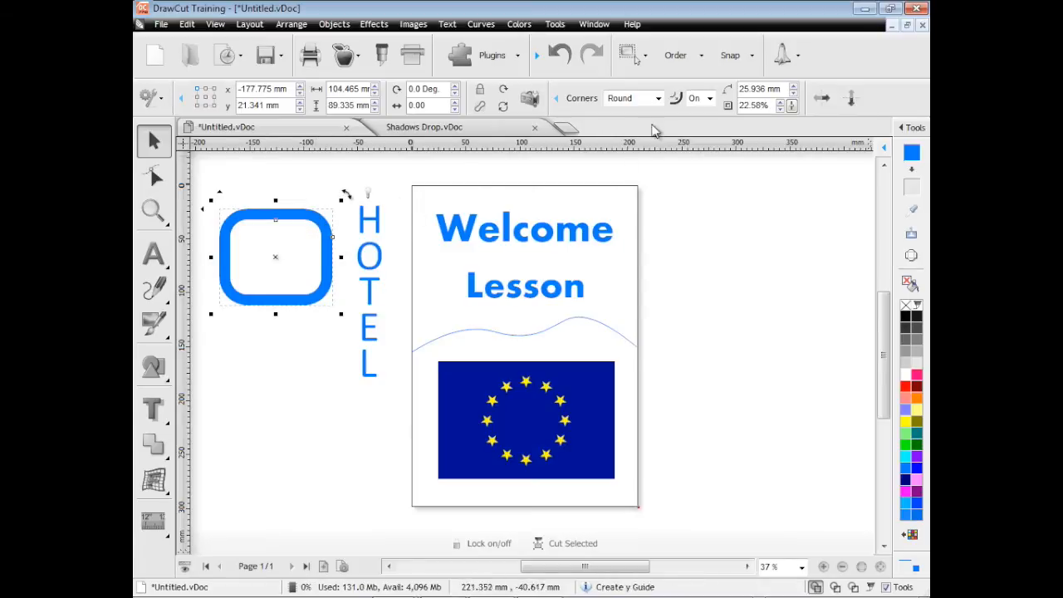
# Step: Try the Negative corner style on the rectangle with the inner border set to about 11.3%
pyautogui.click(659, 98)
pyautogui.click(649, 127)
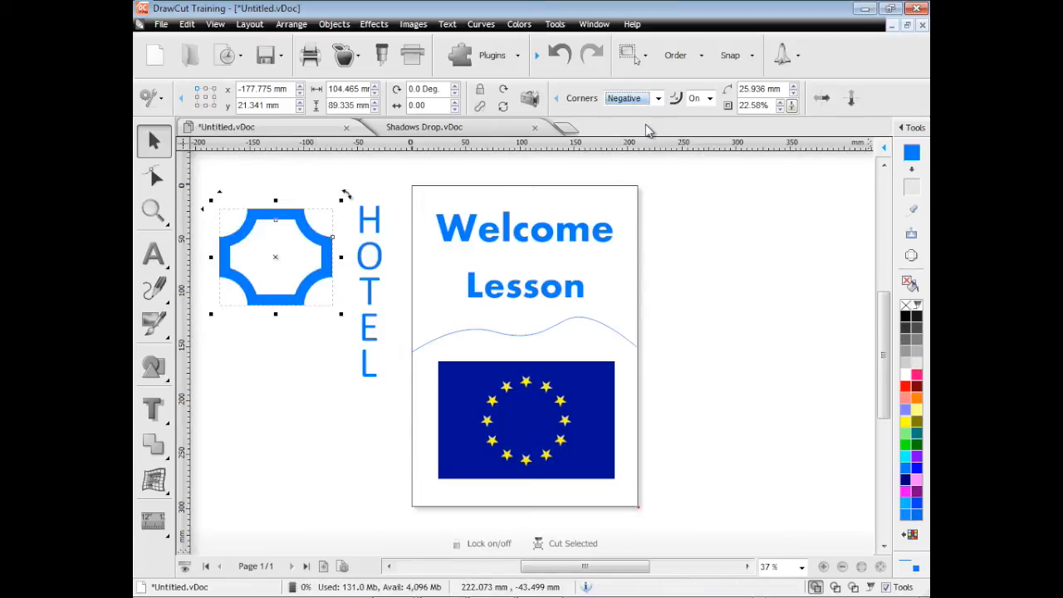
pyautogui.moveTo(277, 220); pyautogui.dragTo(293, 237)
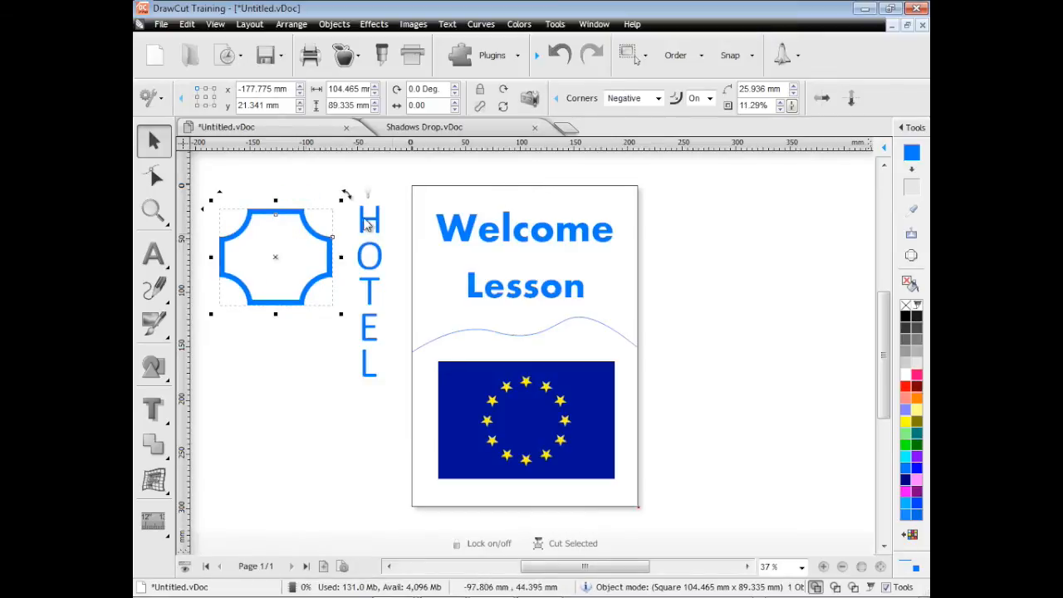
# Step: Set the rectangle's corner style to Round and remove its inner border so it is solid
pyautogui.click(644, 100)
pyautogui.click(653, 112)
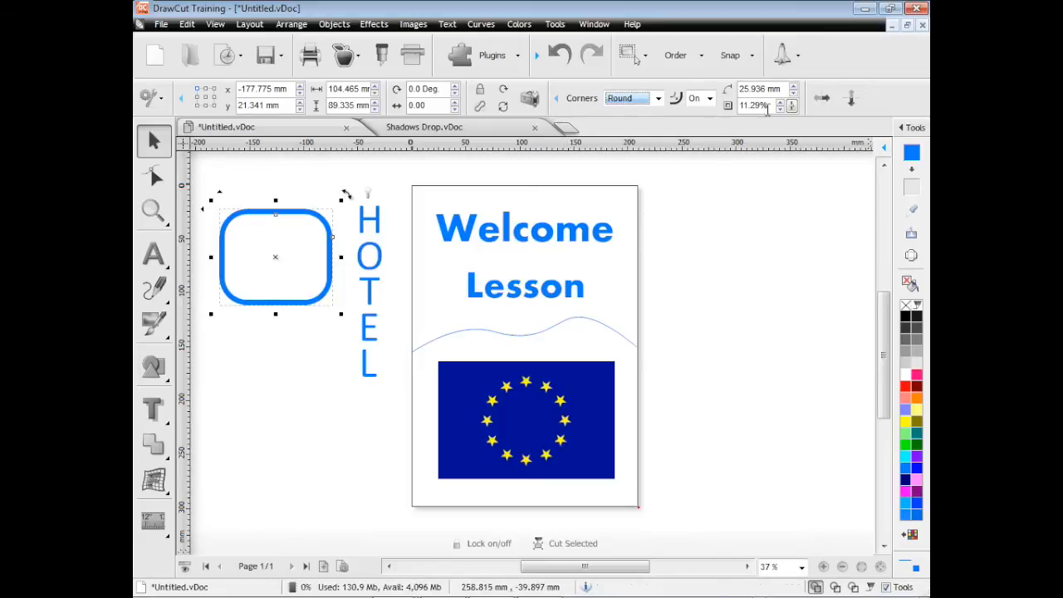
pyautogui.moveTo(792, 105); pyautogui.dragTo(803, 141)
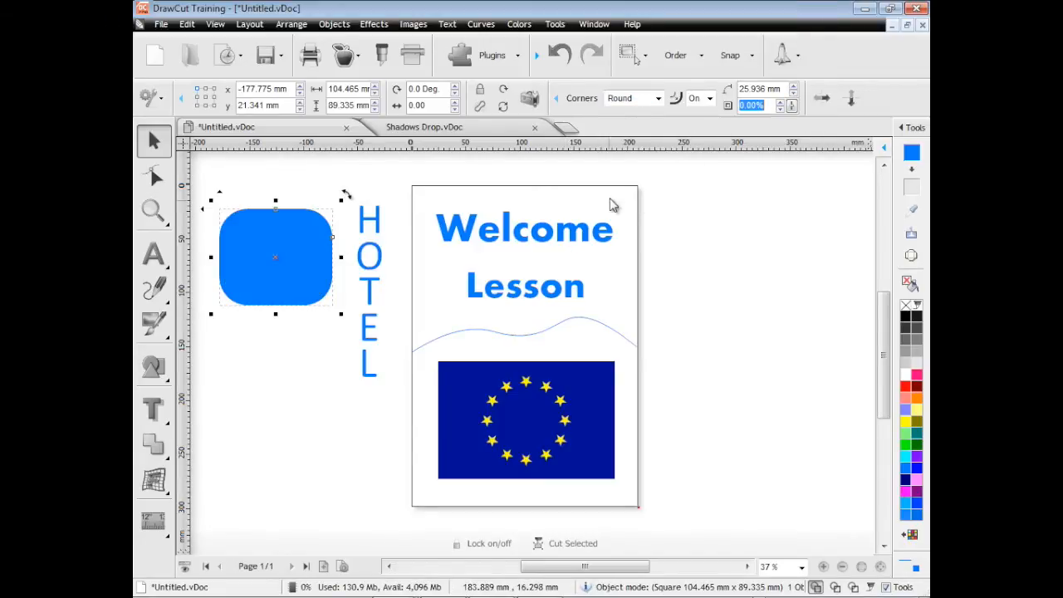
# Step: Shrink the rounded rectangle to about 91 by 78 mm and skew it horizontally by about -0.21
pyautogui.moveTo(340, 312); pyautogui.dragTo(325, 297)
pyautogui.moveTo(297, 267); pyautogui.dragTo(308, 261)
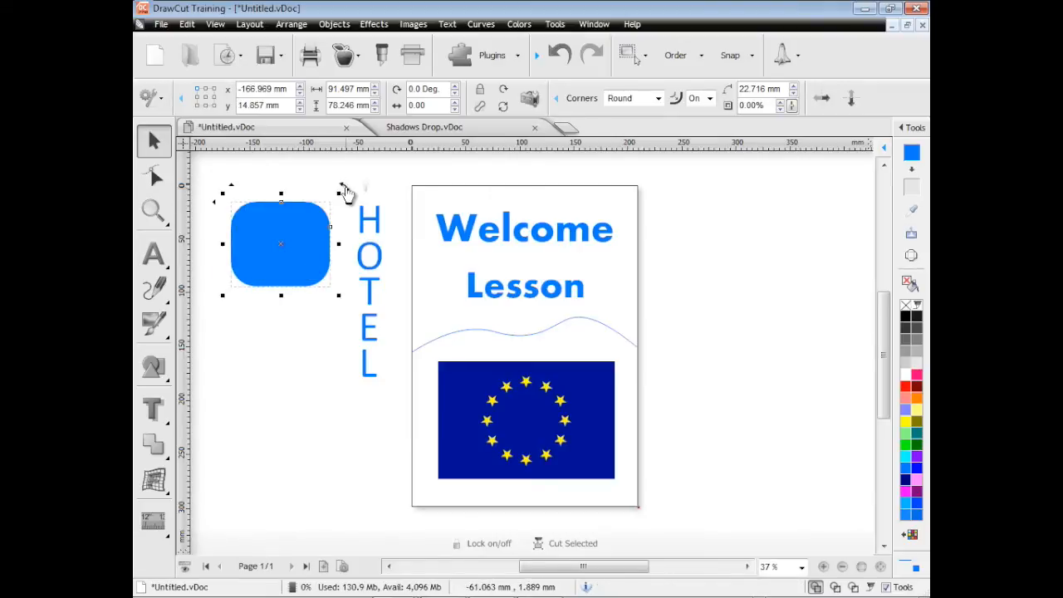
pyautogui.moveTo(347, 190); pyautogui.dragTo(331, 209)
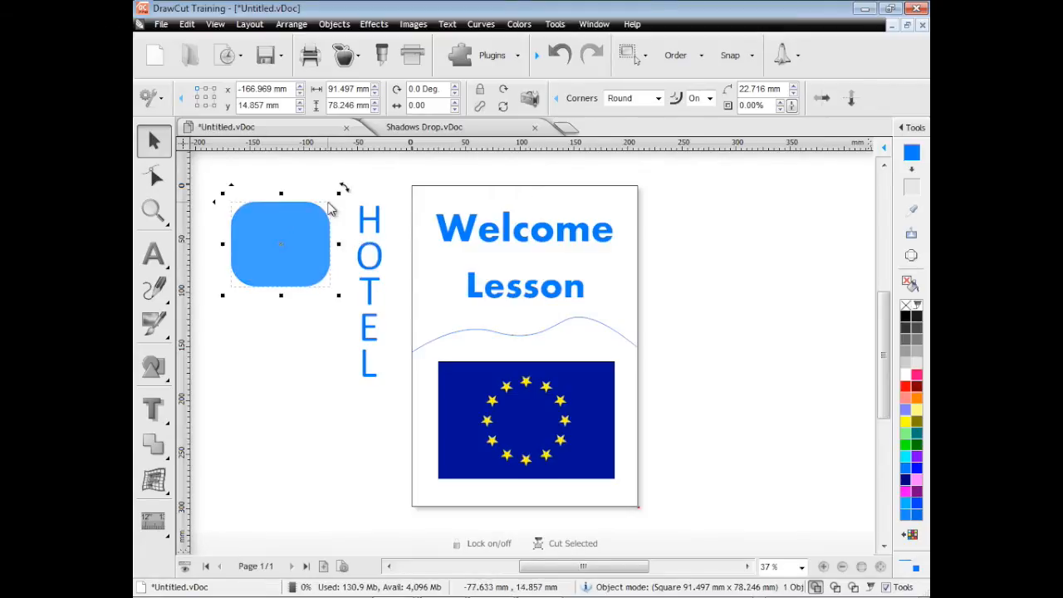
pyautogui.click(311, 231)
pyautogui.moveTo(281, 196); pyautogui.dragTo(322, 249)
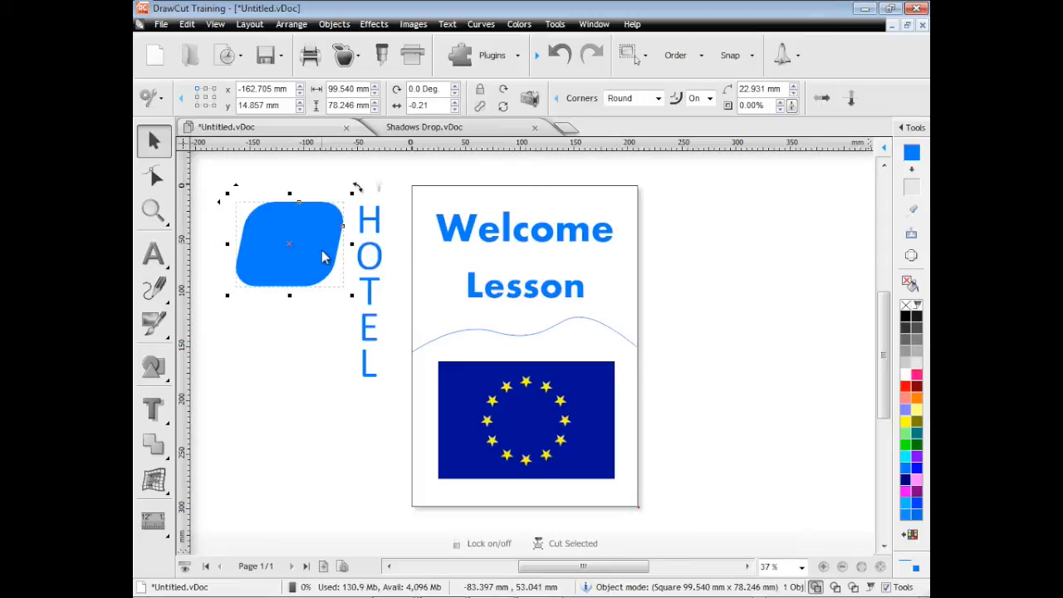
# Step: Draw an arrow about 112 by 58 mm directly below the skewed rectangle, with a shaft about 18 mm thick
pyautogui.click(161, 374)
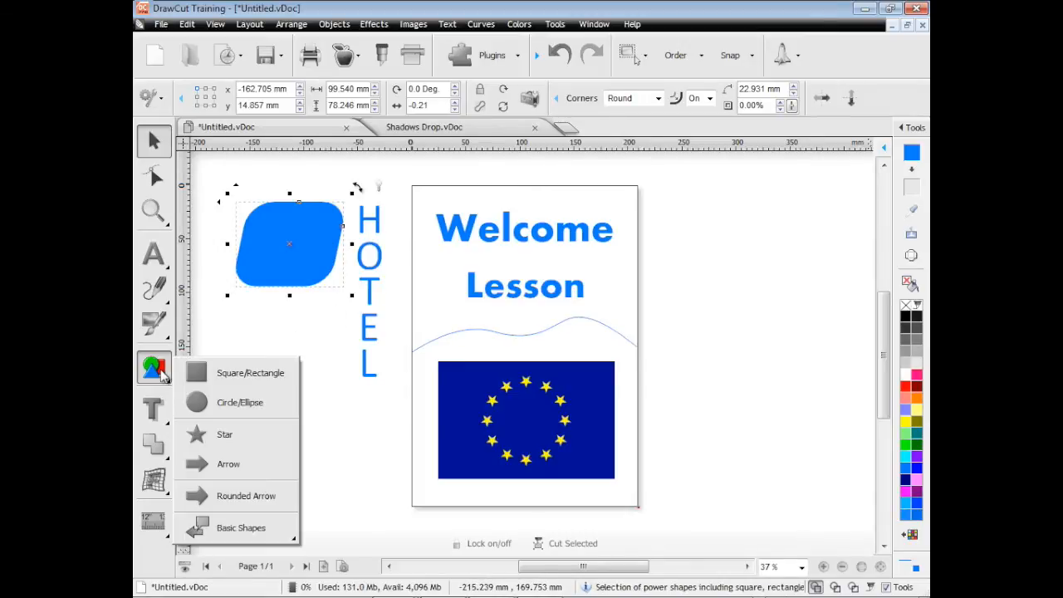
pyautogui.click(223, 463)
pyautogui.moveTo(240, 317); pyautogui.dragTo(298, 383)
pyautogui.moveTo(342, 347); pyautogui.dragTo(363, 347)
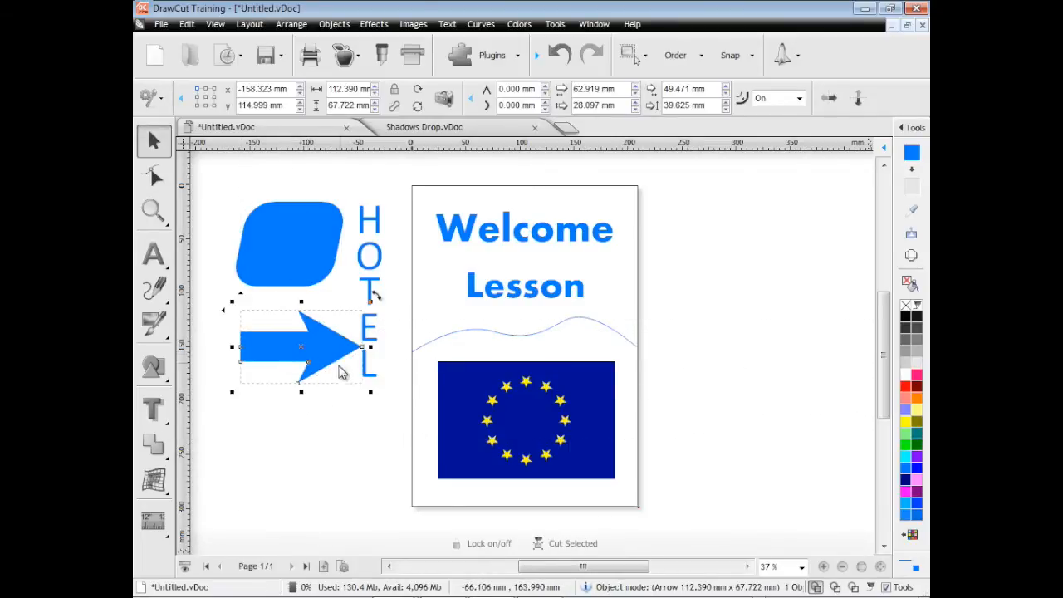
pyautogui.click(246, 360)
pyautogui.moveTo(301, 347); pyautogui.dragTo(292, 325)
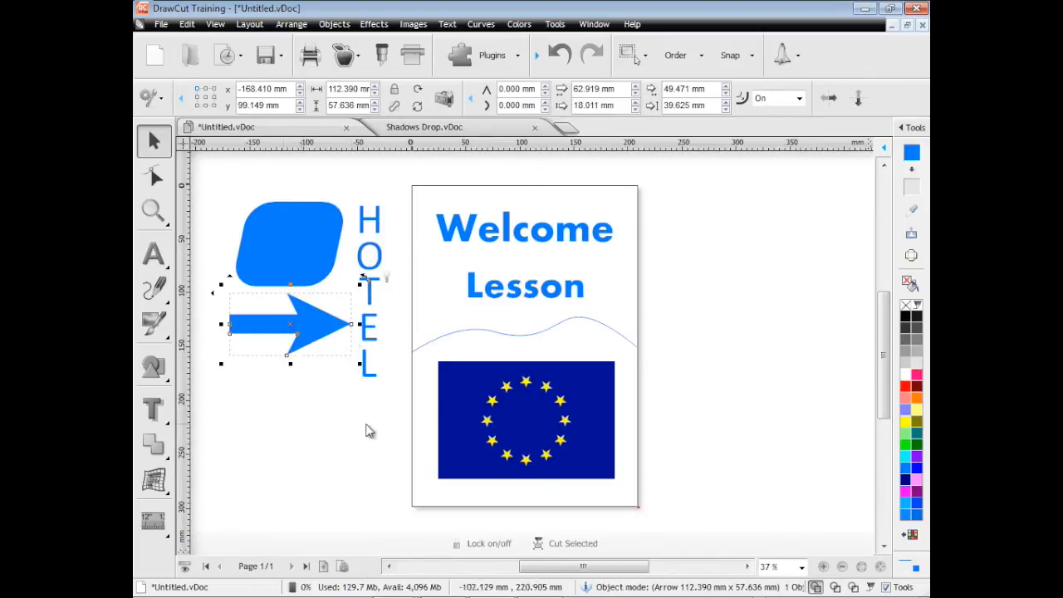
# Step: Add a block shadow to the Welcome text, offset about 50% horizontally and 65% vertically, and taper it to about 80%
pyautogui.click(510, 241)
pyautogui.click(162, 409)
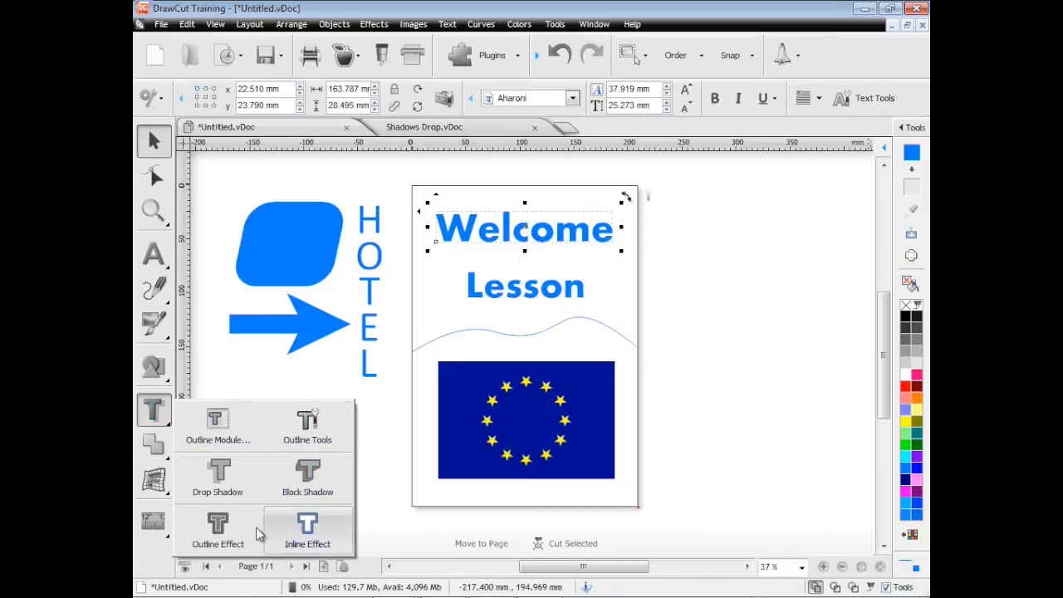
pyautogui.click(309, 479)
pyautogui.moveTo(533, 243); pyautogui.dragTo(542, 252)
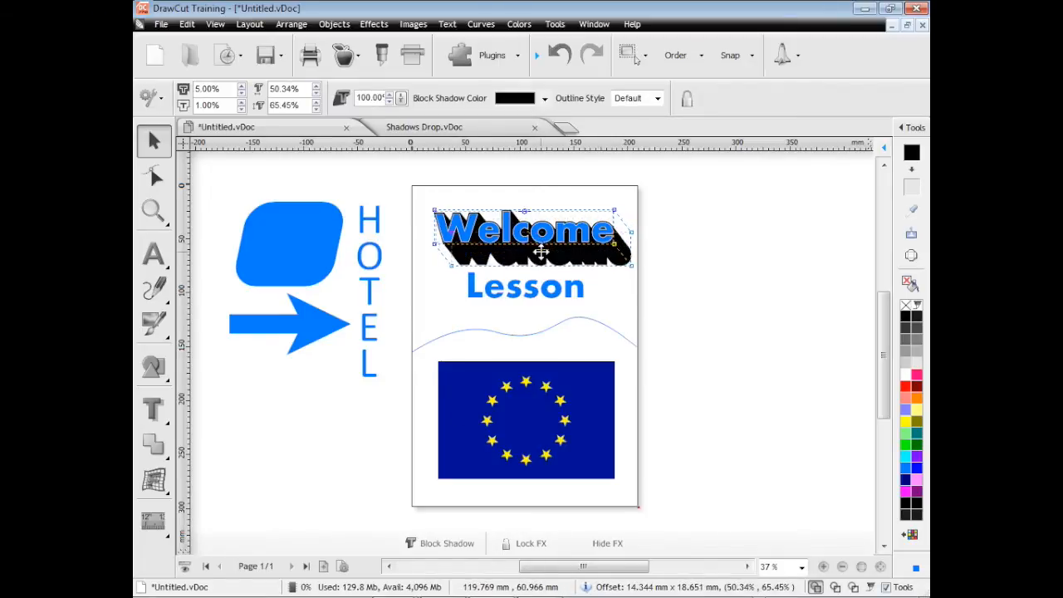
pyautogui.moveTo(631, 265); pyautogui.dragTo(613, 261)
# Step: Recolor the Welcome text's block shadow dark red and reduce its offset to about 28% horizontally and 20% vertically
pyautogui.click(547, 255)
pyautogui.click(539, 224)
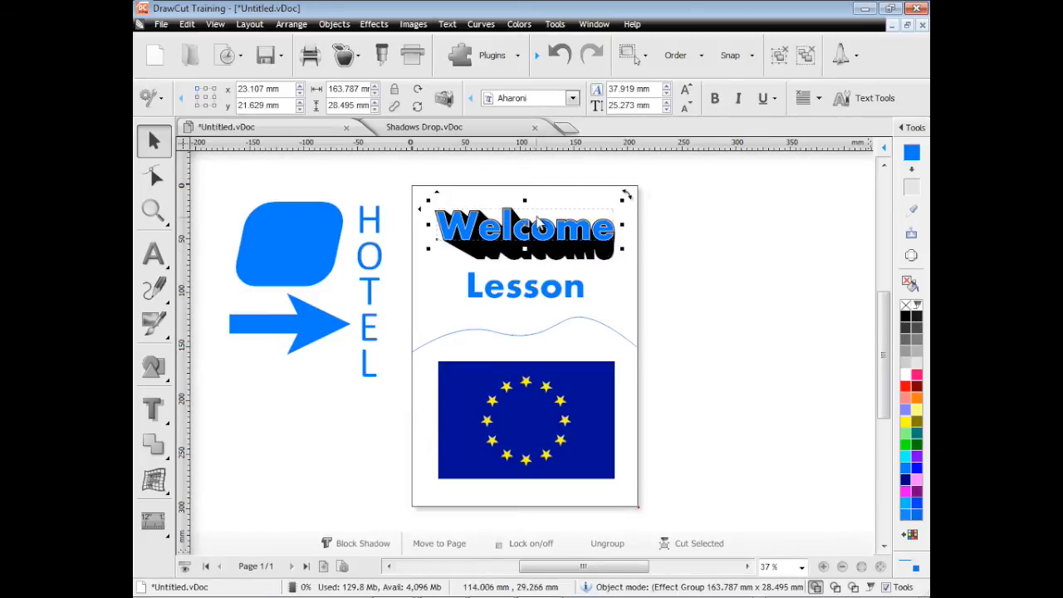
pyautogui.click(363, 545)
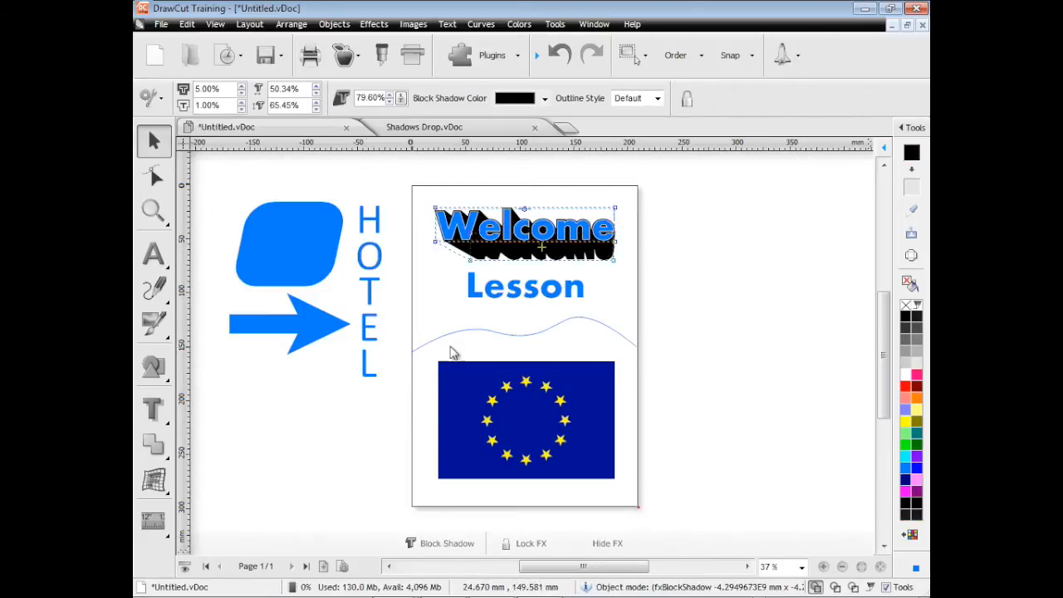
pyautogui.click(545, 99)
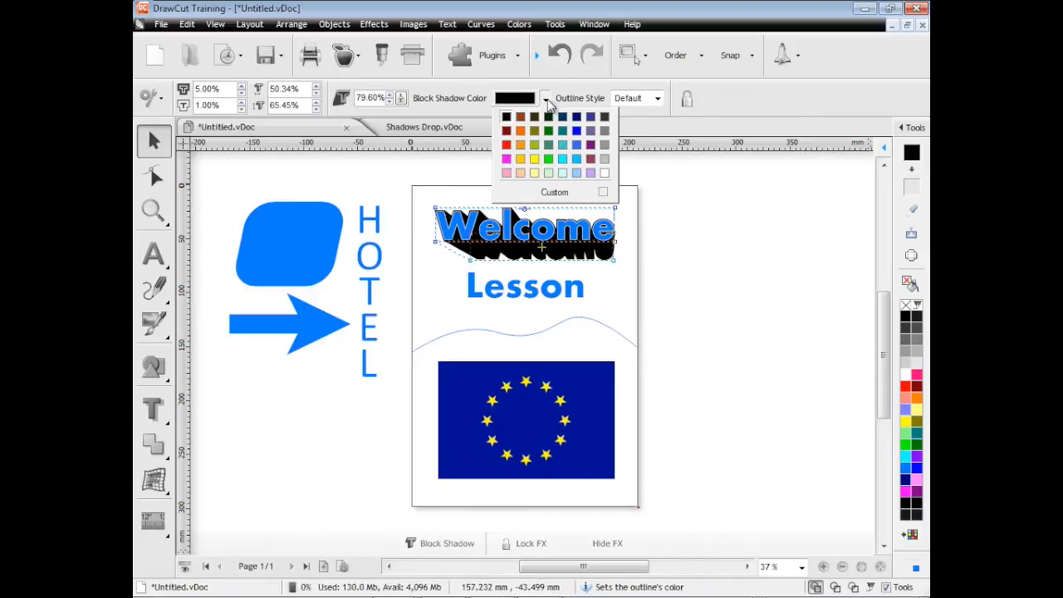
pyautogui.click(506, 130)
pyautogui.moveTo(539, 236); pyautogui.dragTo(541, 241)
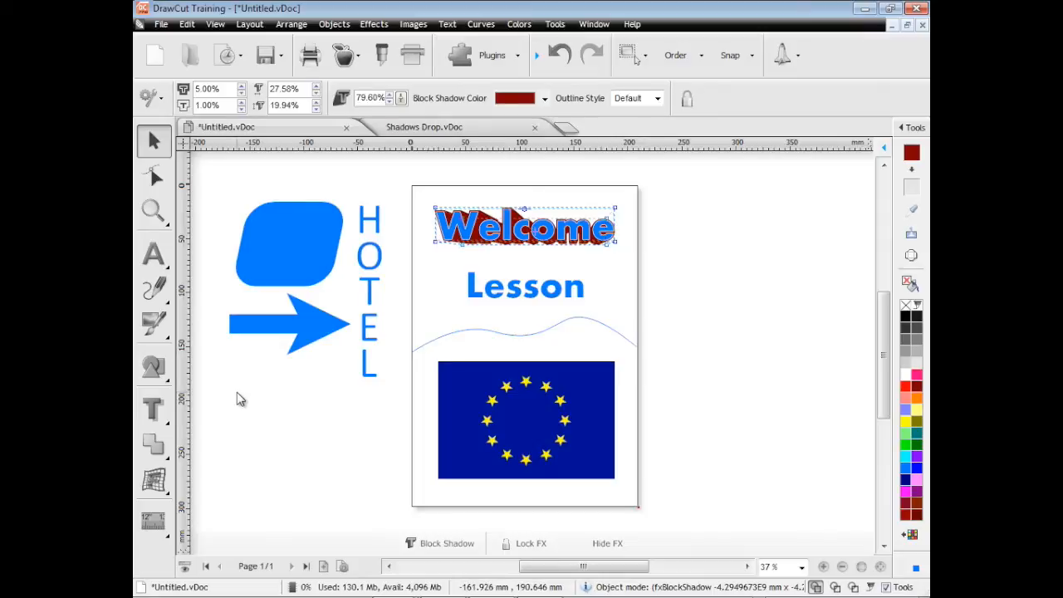
# Step: Move the arrow so its tail overlaps the skewed rectangle, and view both selected shapes in wireframe
pyautogui.click(284, 322)
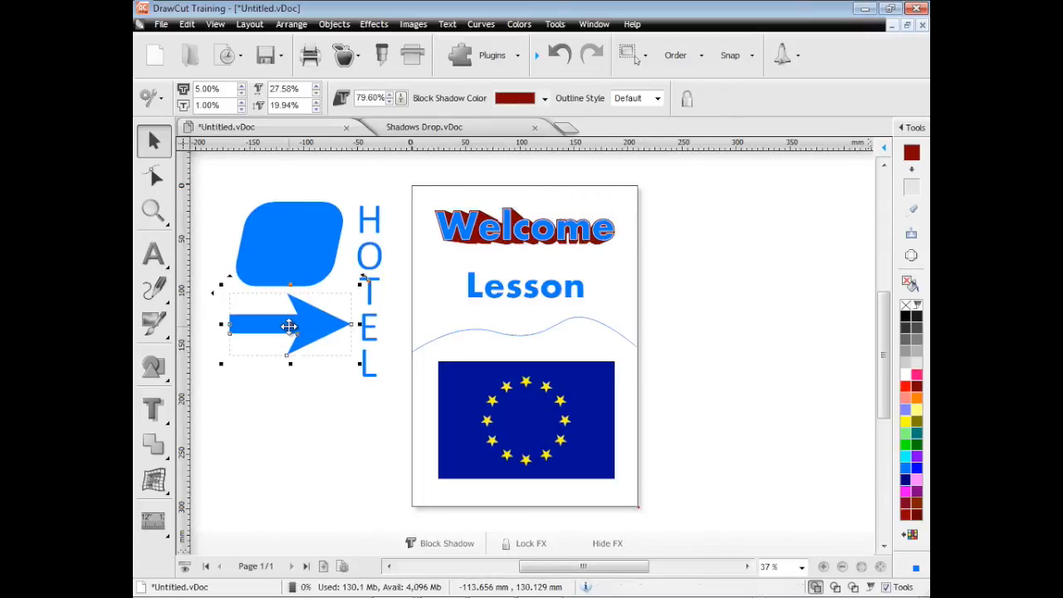
pyautogui.click(154, 449)
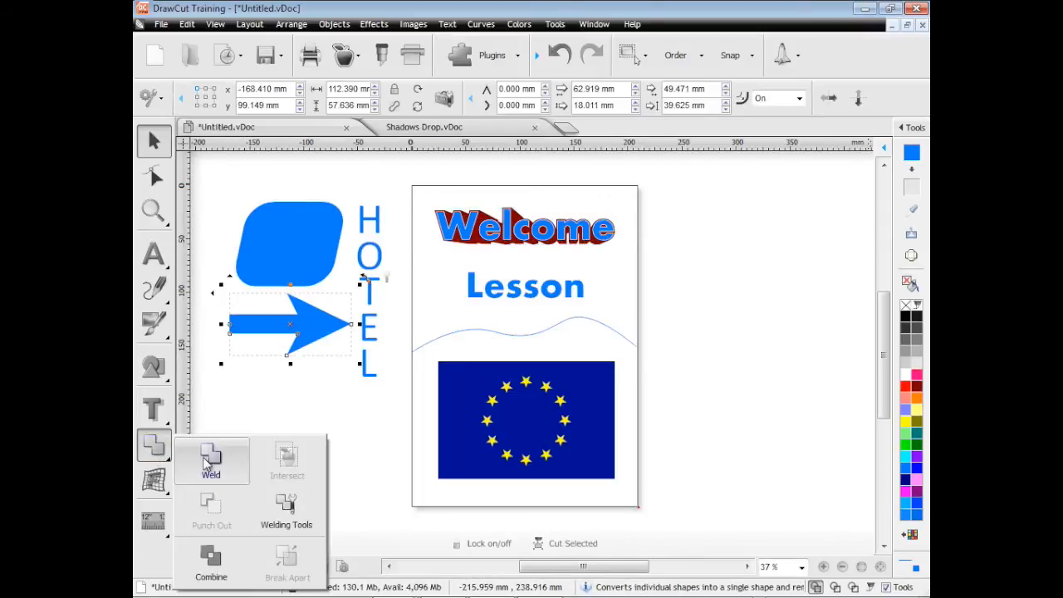
pyautogui.moveTo(293, 320); pyautogui.dragTo(388, 238)
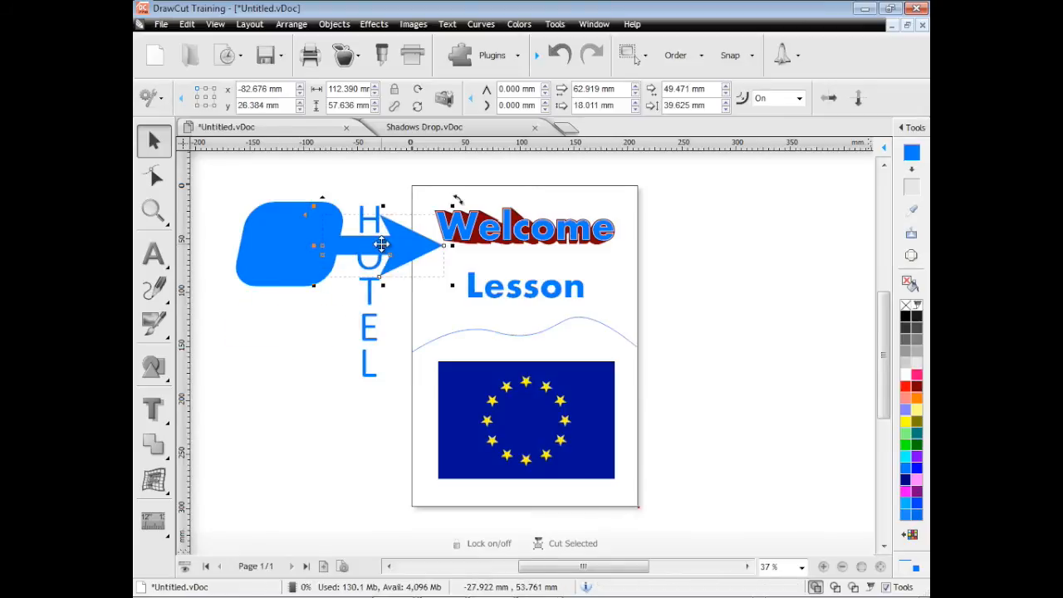
pyautogui.keyDown('shift'); pyautogui.click(307, 271); pyautogui.keyUp('shift')
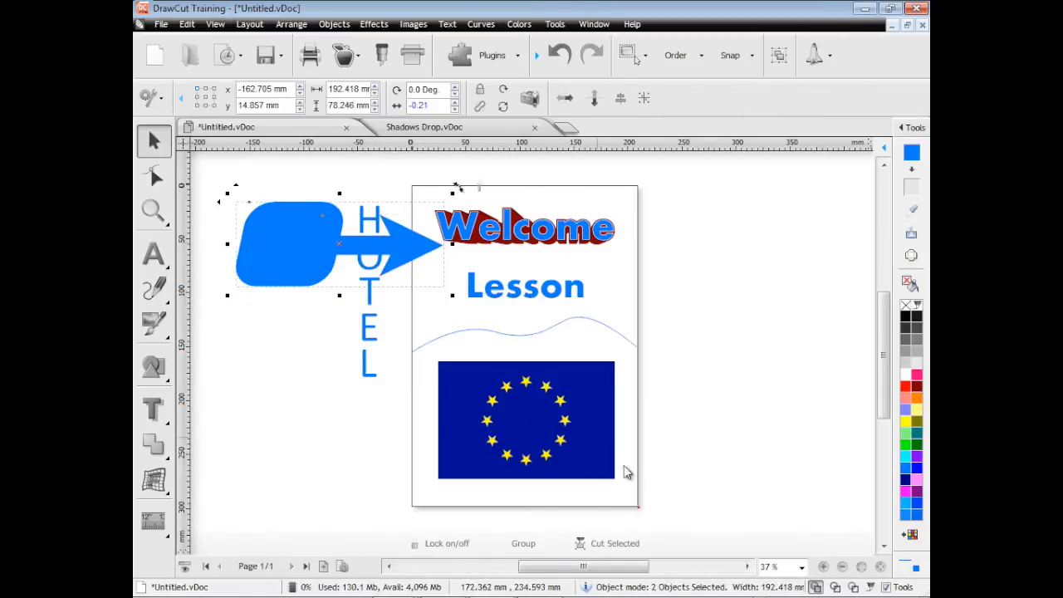
pyautogui.click(835, 587)
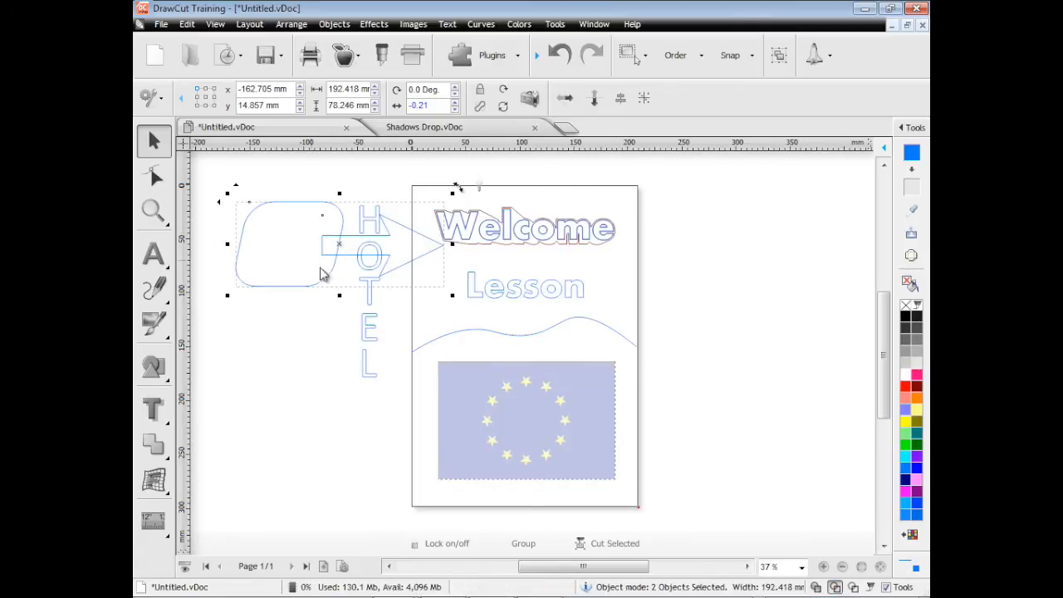
# Step: Weld the skewed rectangle and the arrow into one shape, and undo the weld
pyautogui.click(154, 446)
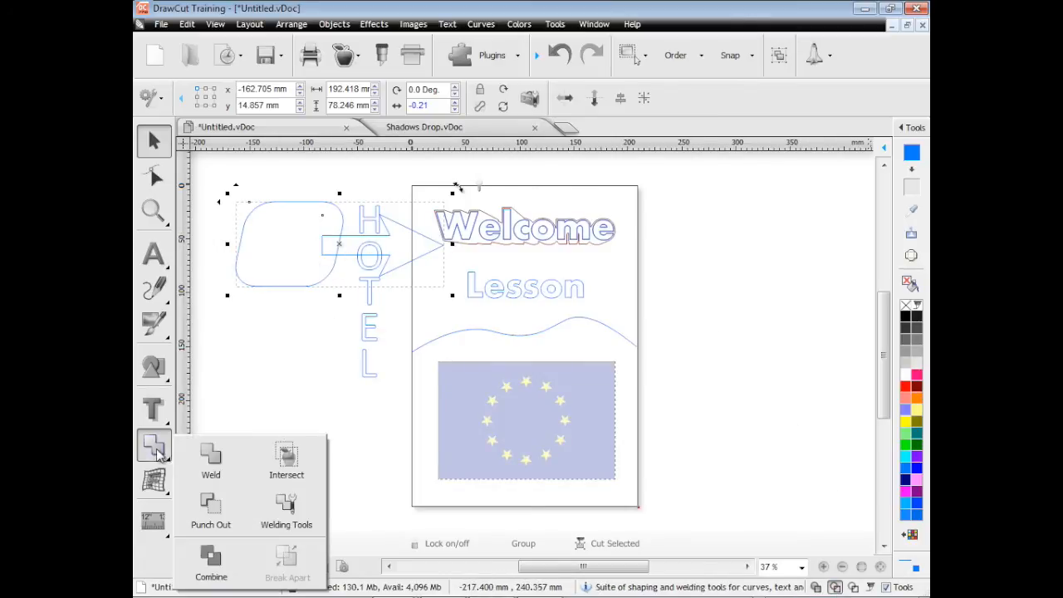
pyautogui.click(211, 462)
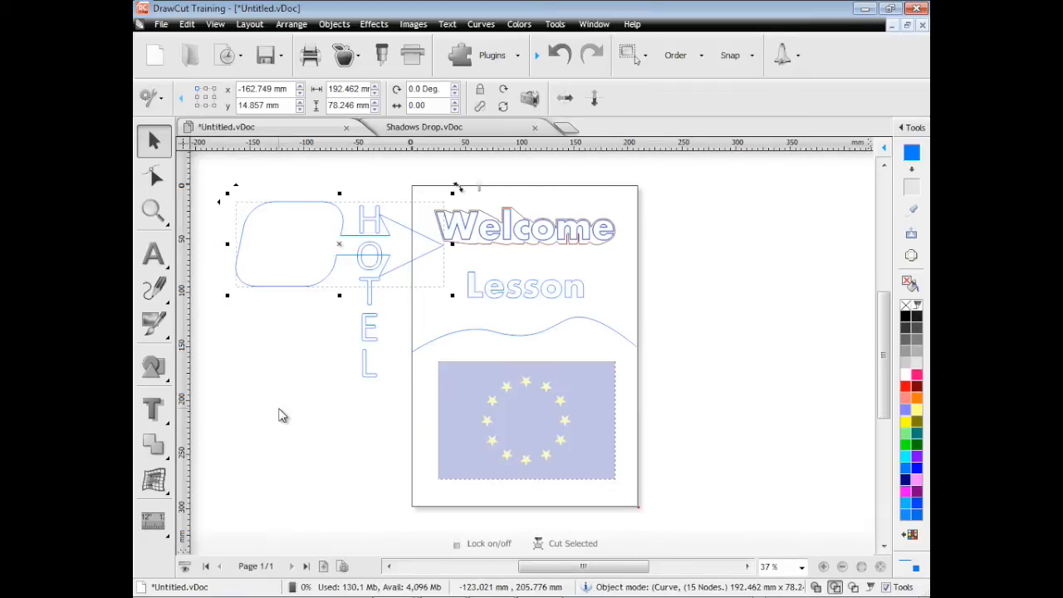
pyautogui.click(560, 54)
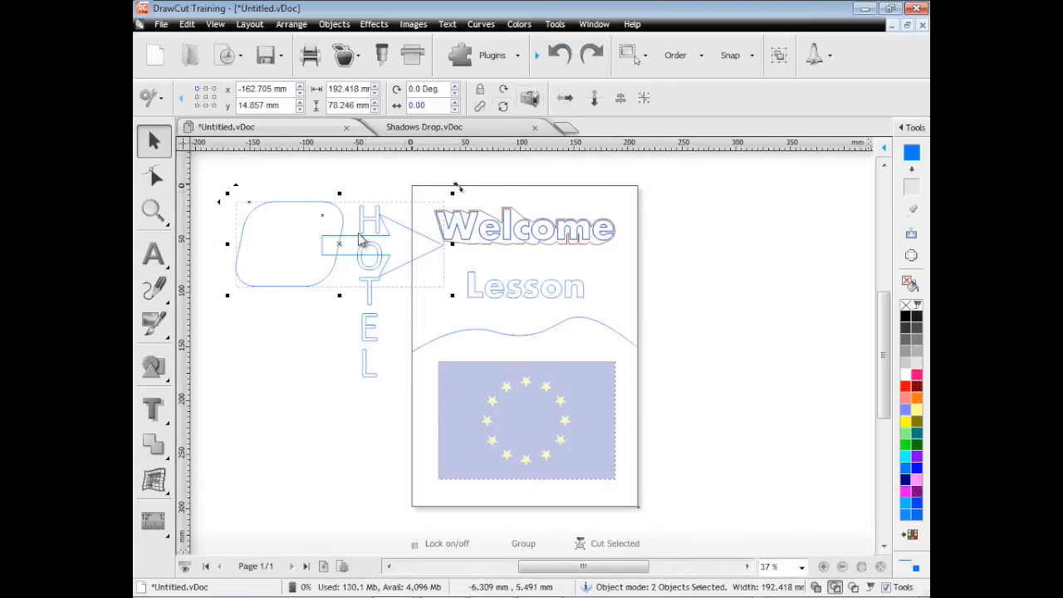
# Step: Punch the arrow out of the skewed rectangle, and undo the punch-out
pyautogui.click(154, 446)
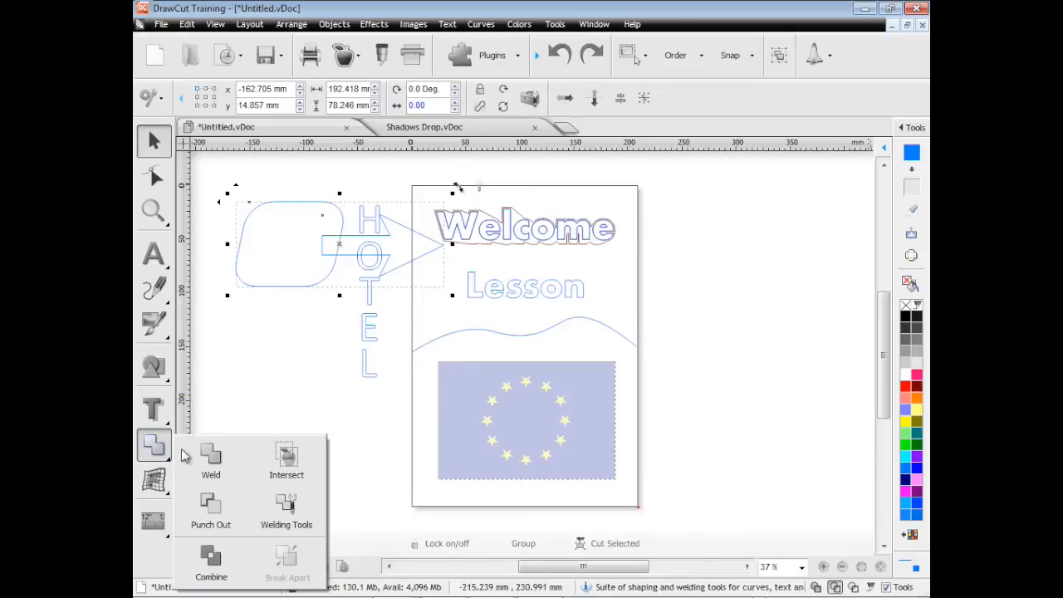
pyautogui.click(217, 522)
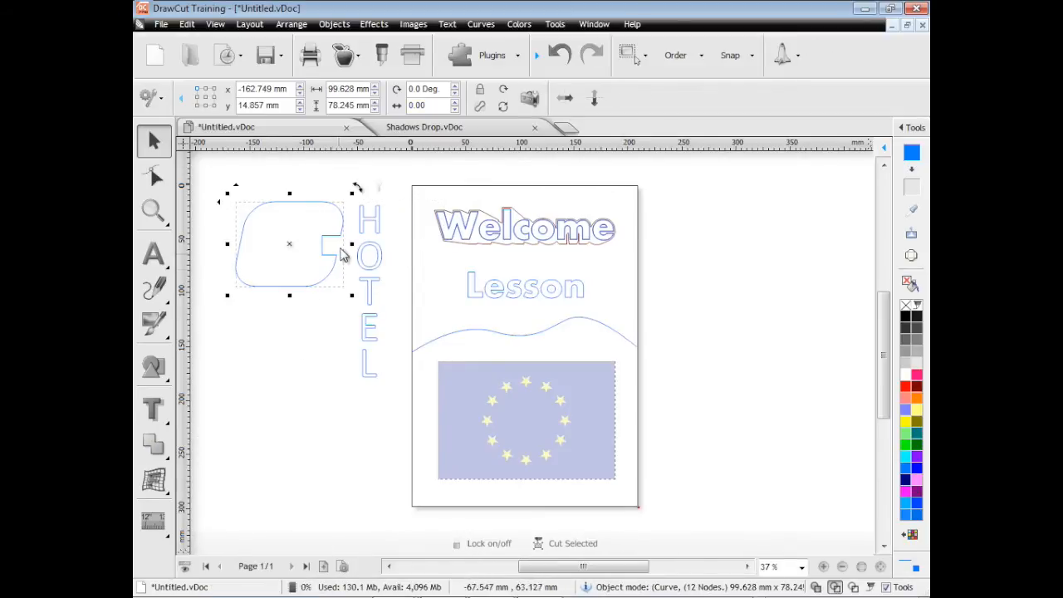
pyautogui.click(559, 55)
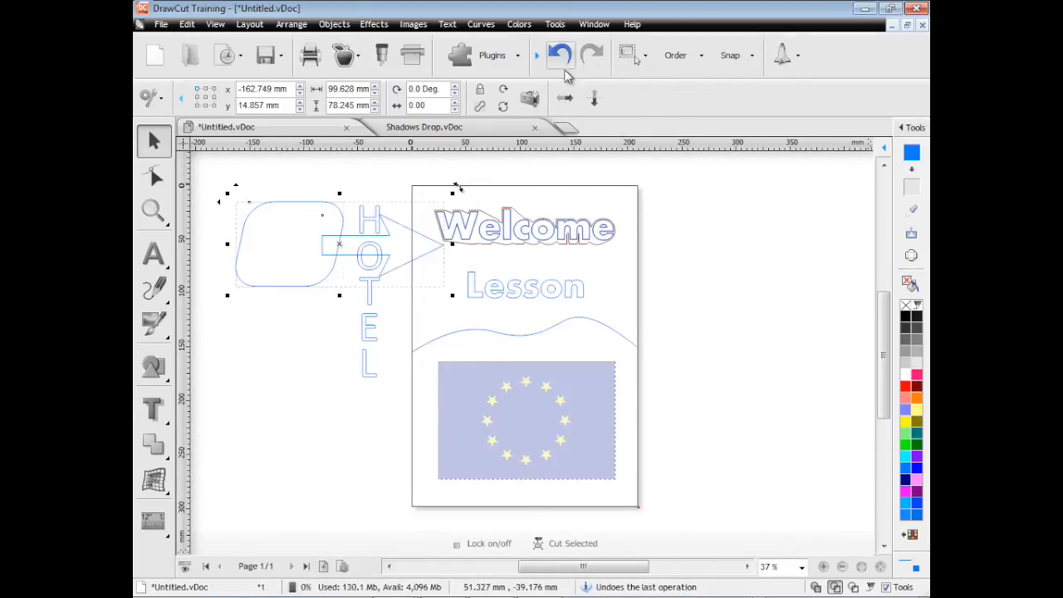
# Step: Return the drawing to solid view and apply a Flag distortion to the EU flag image
pyautogui.click(816, 587)
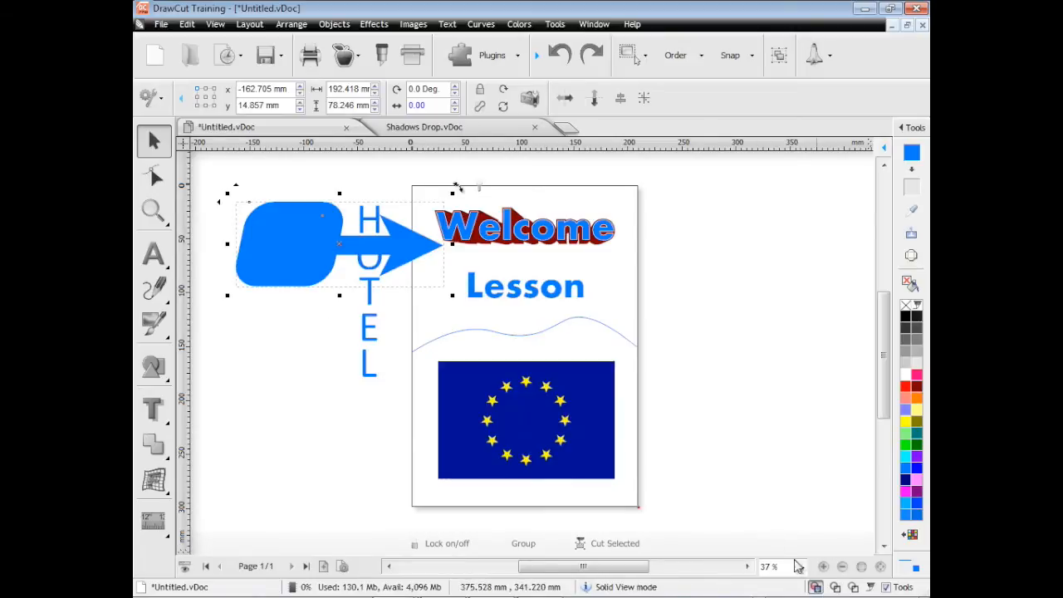
pyautogui.click(281, 421)
pyautogui.click(466, 468)
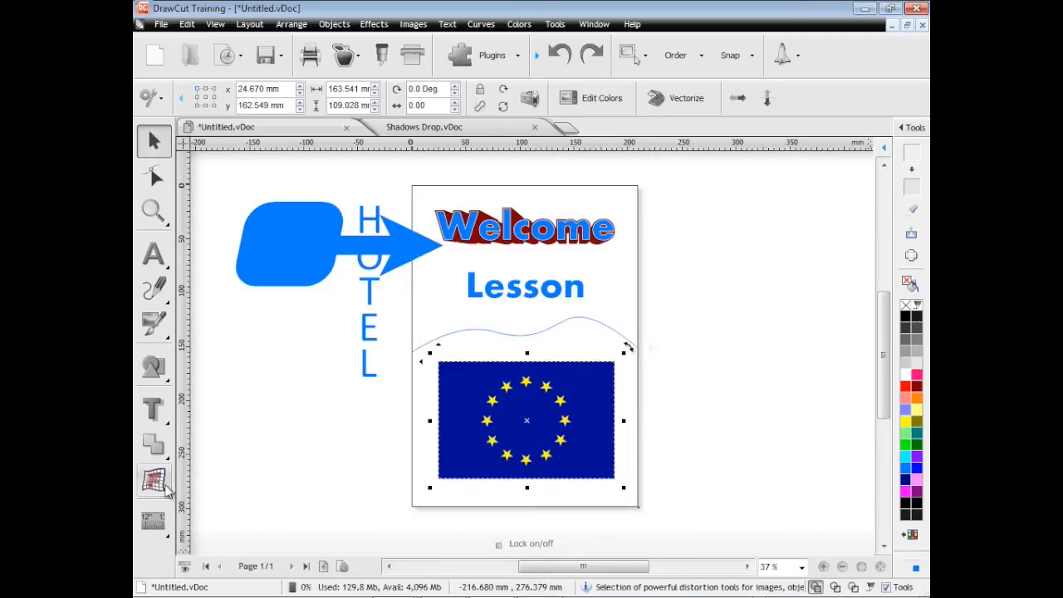
pyautogui.click(153, 480)
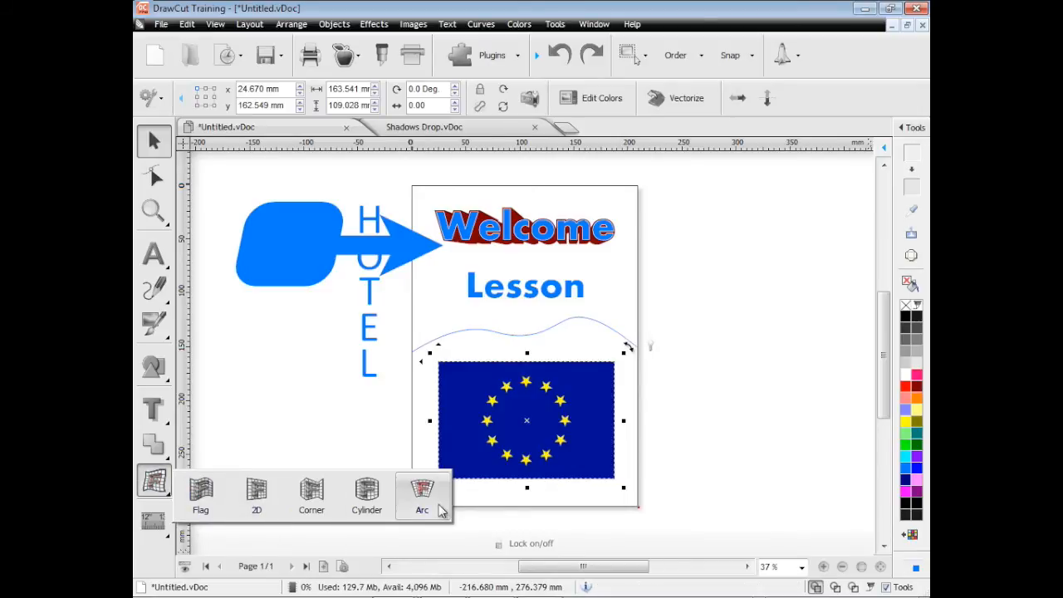
pyautogui.click(202, 496)
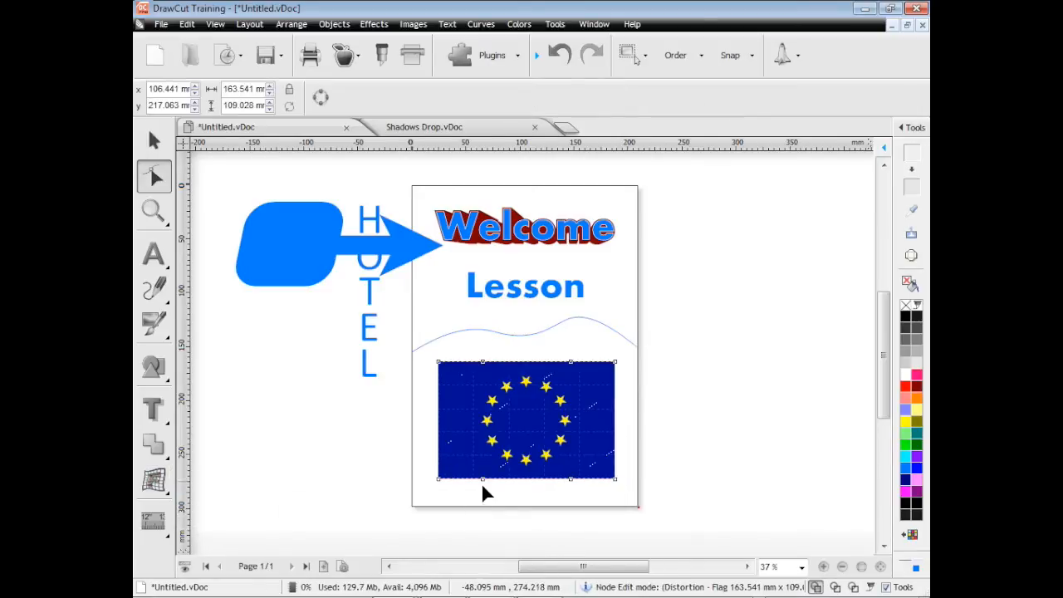
# Step: Bend the EU flag's distortion into a wave about 164 by 133 mm, with a raised lower-right corner and a lowered lower-left corner
pyautogui.moveTo(480, 480); pyautogui.dragTo(487, 445)
pyautogui.moveTo(613, 479); pyautogui.dragTo(617, 416)
pyautogui.moveTo(571, 363); pyautogui.dragTo(569, 411)
pyautogui.moveTo(489, 329); pyautogui.dragTo(488, 330)
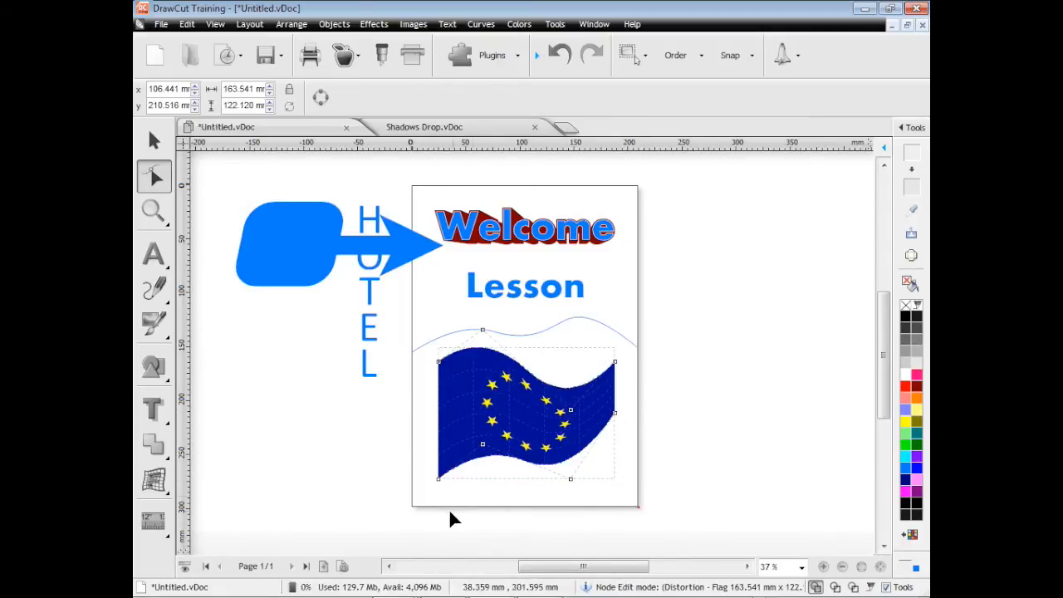
pyautogui.moveTo(441, 480); pyautogui.dragTo(441, 492)
pyautogui.moveTo(570, 480); pyautogui.dragTo(571, 483)
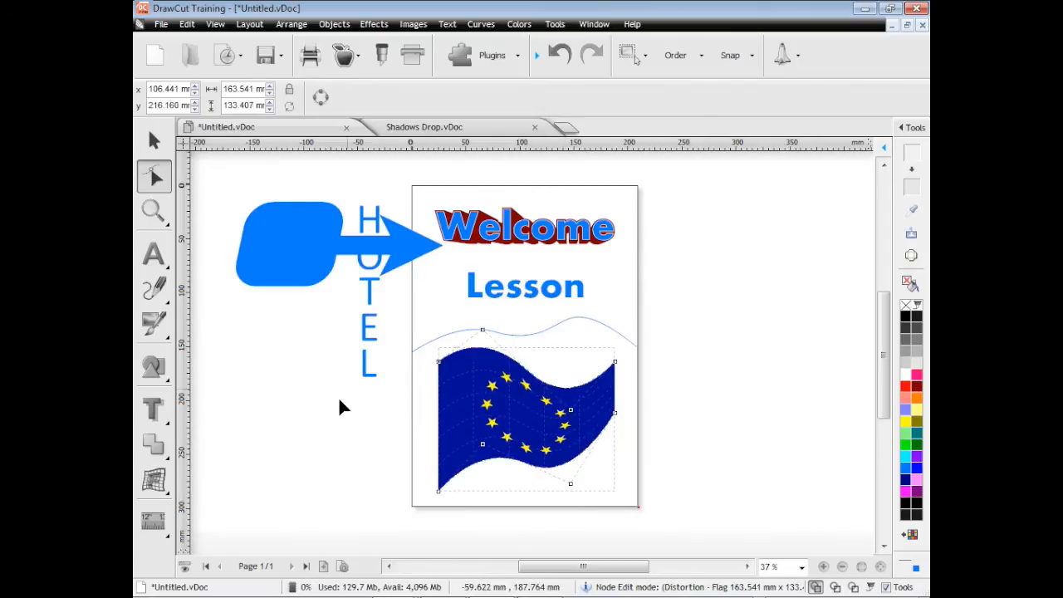
pyautogui.click(154, 141)
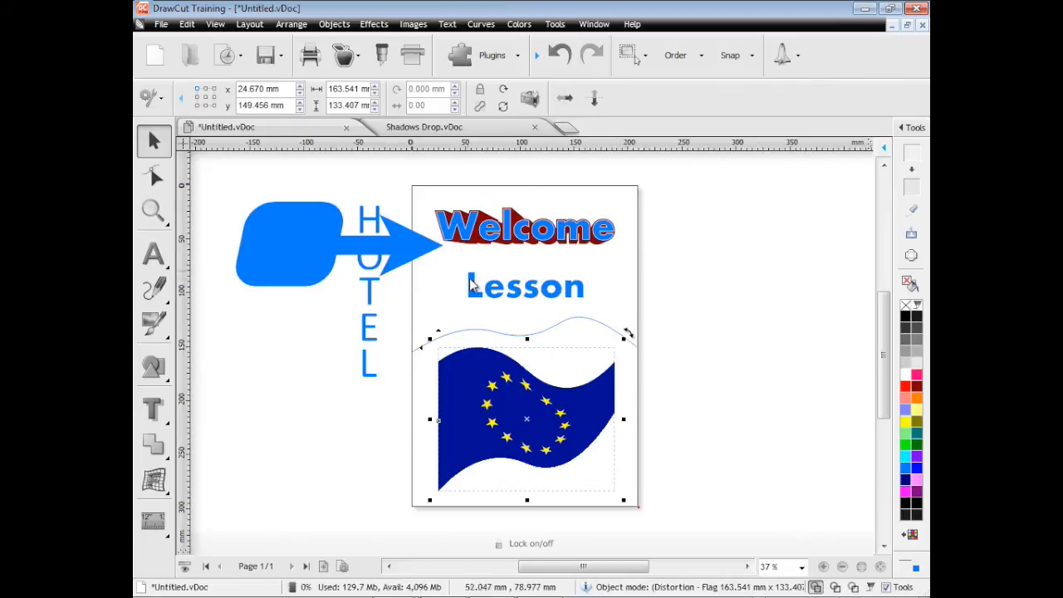
# Step: Apply an Arc distortion to the Lesson text and curve it upward to about 158 by 57 mm
pyautogui.click(471, 287)
pyautogui.click(172, 488)
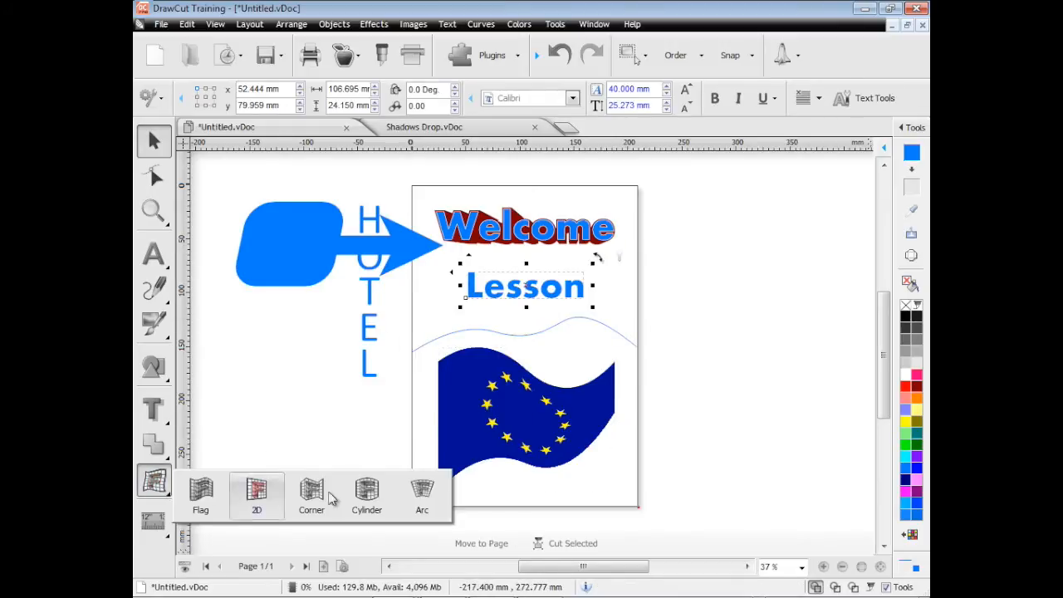
pyautogui.click(424, 496)
pyautogui.moveTo(569, 363); pyautogui.dragTo(523, 359)
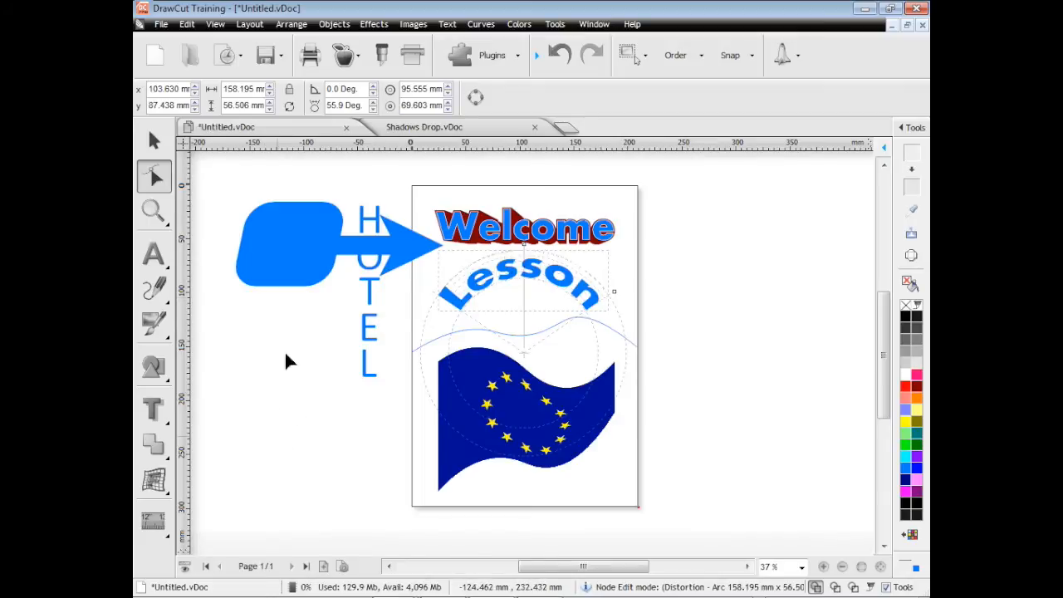
pyautogui.click(156, 141)
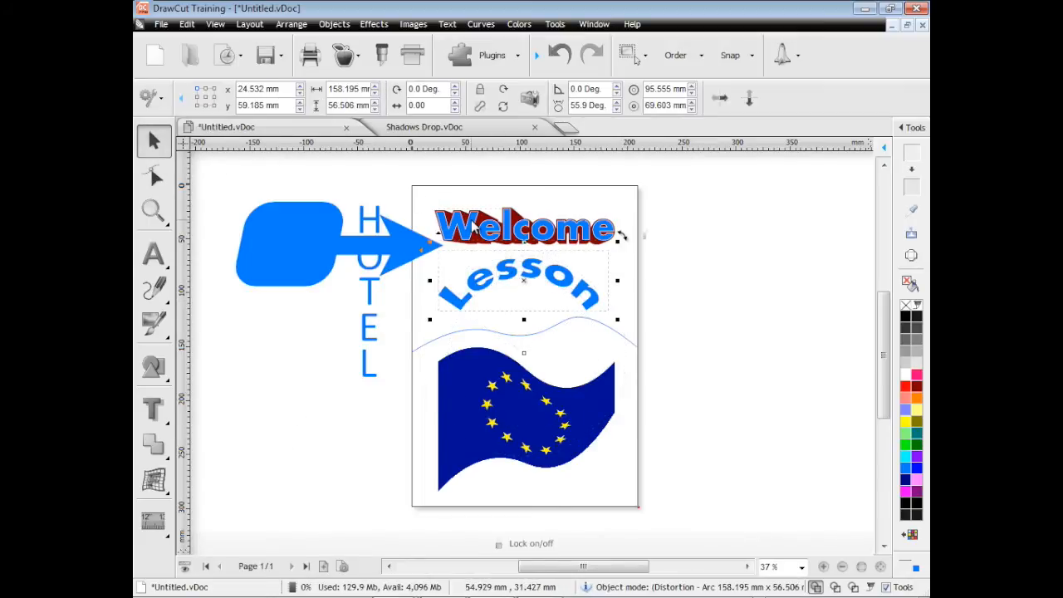
# Step: Add a horizontal dimension above the Welcome text, spanning the width of its letters and shadow
pyautogui.click(470, 223)
pyautogui.click(156, 525)
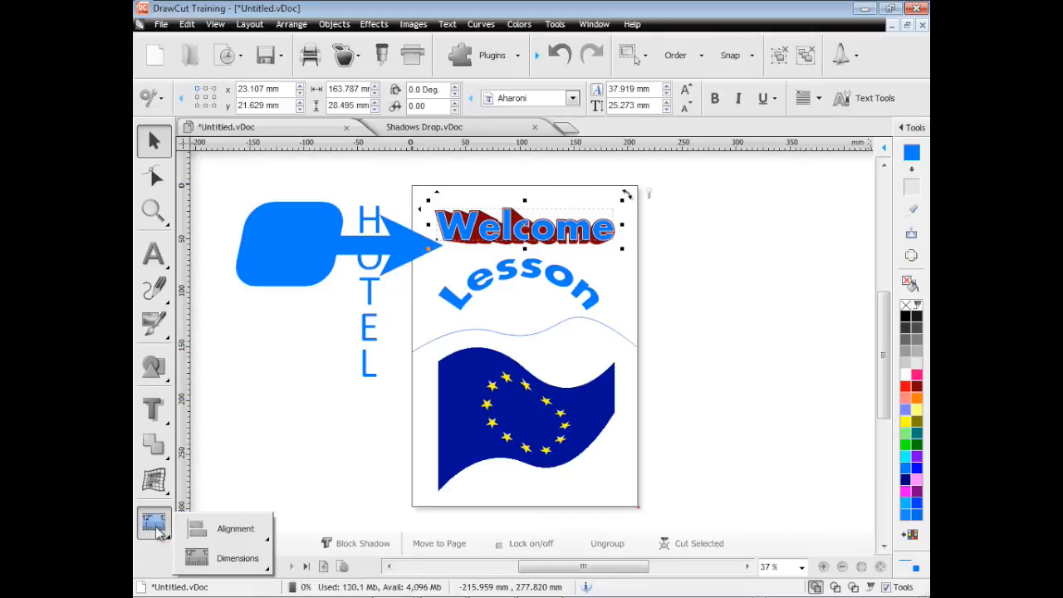
pyautogui.click(215, 562)
pyautogui.click(307, 572)
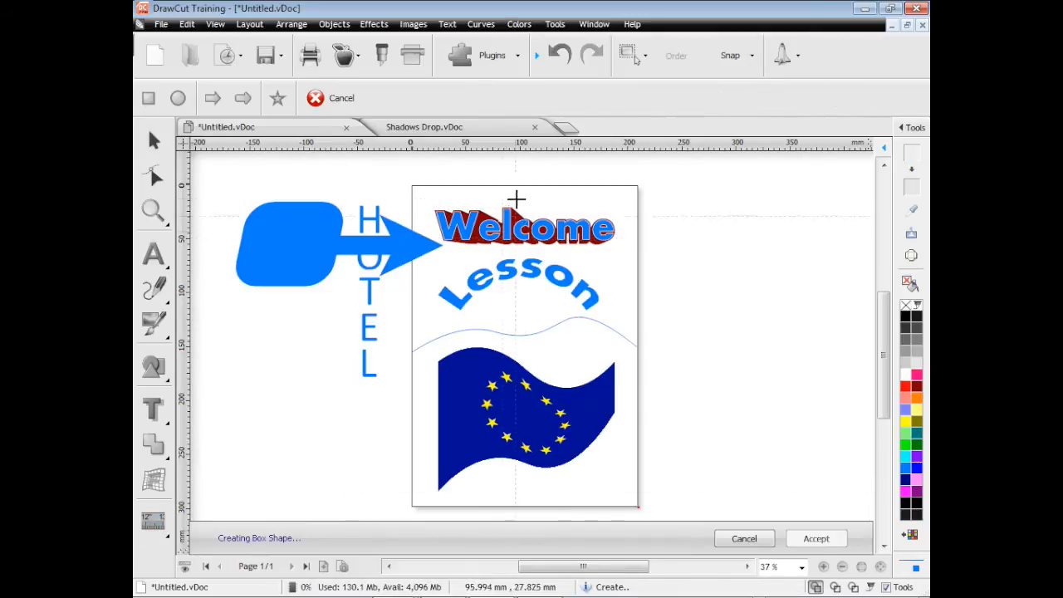
pyautogui.moveTo(434, 176); pyautogui.dragTo(621, 278)
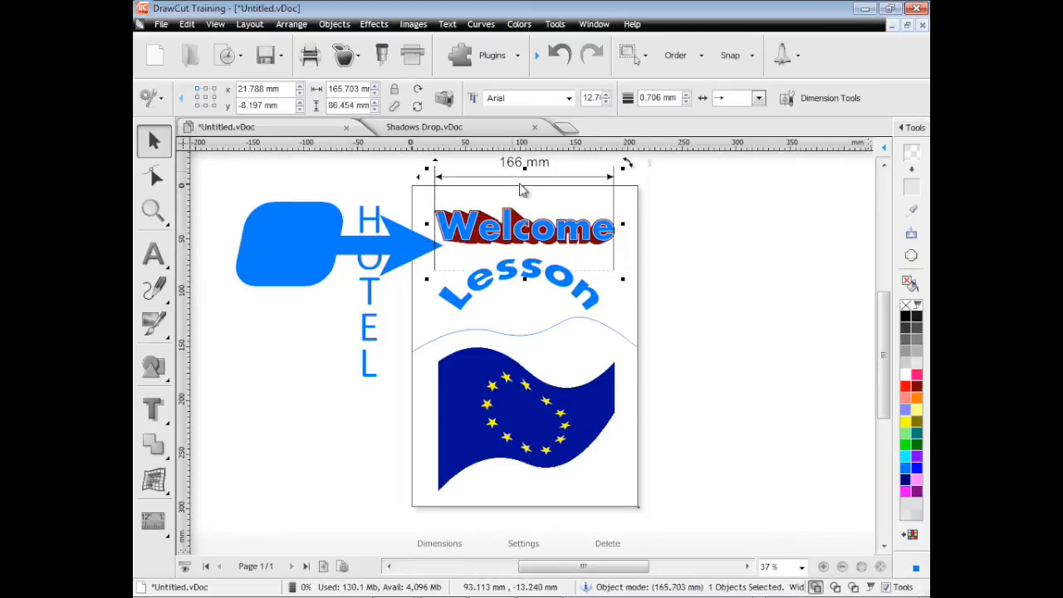
# Step: Place a vertical guide at about -68 mm, through the skewed rectangle's edge
pyautogui.click(153, 521)
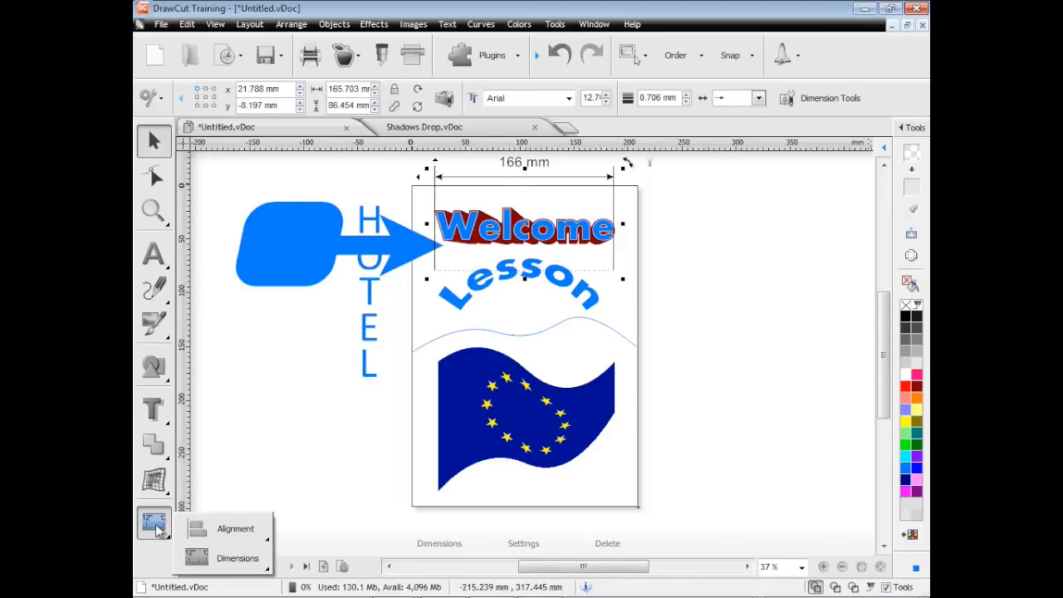
pyautogui.moveTo(241, 559)
pyautogui.click(496, 579)
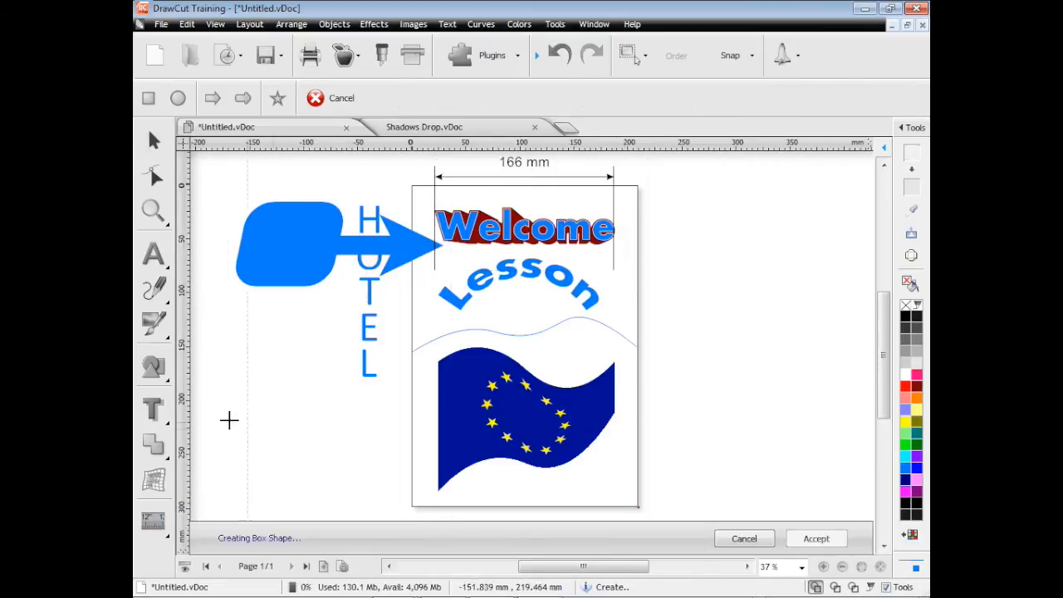
pyautogui.click(338, 432)
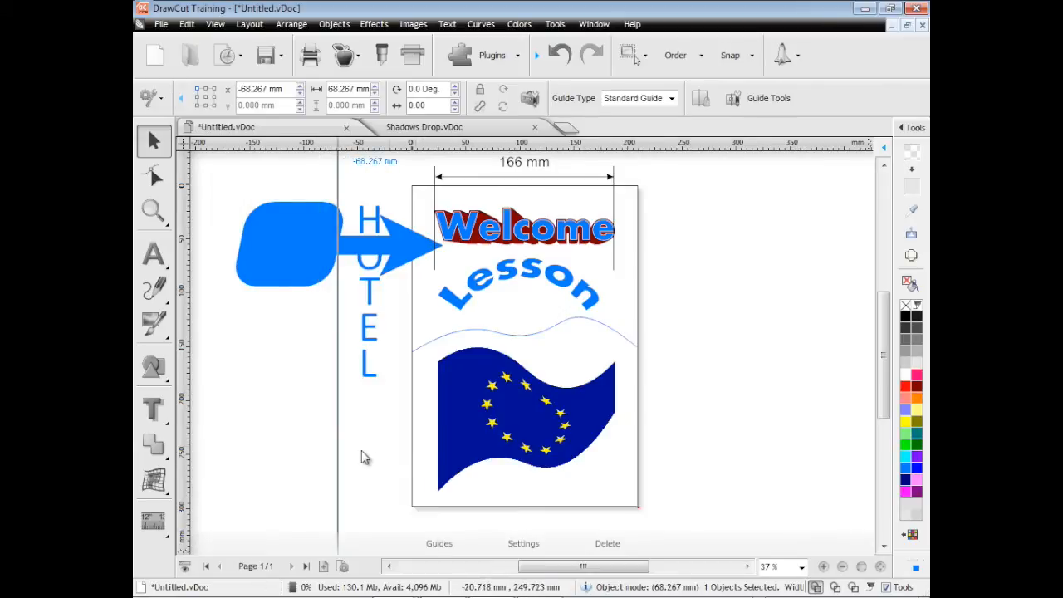
# Step: Examine the available alignment, step-and-repeat and array tools, and clear the selection
pyautogui.click(153, 521)
pyautogui.moveTo(240, 541)
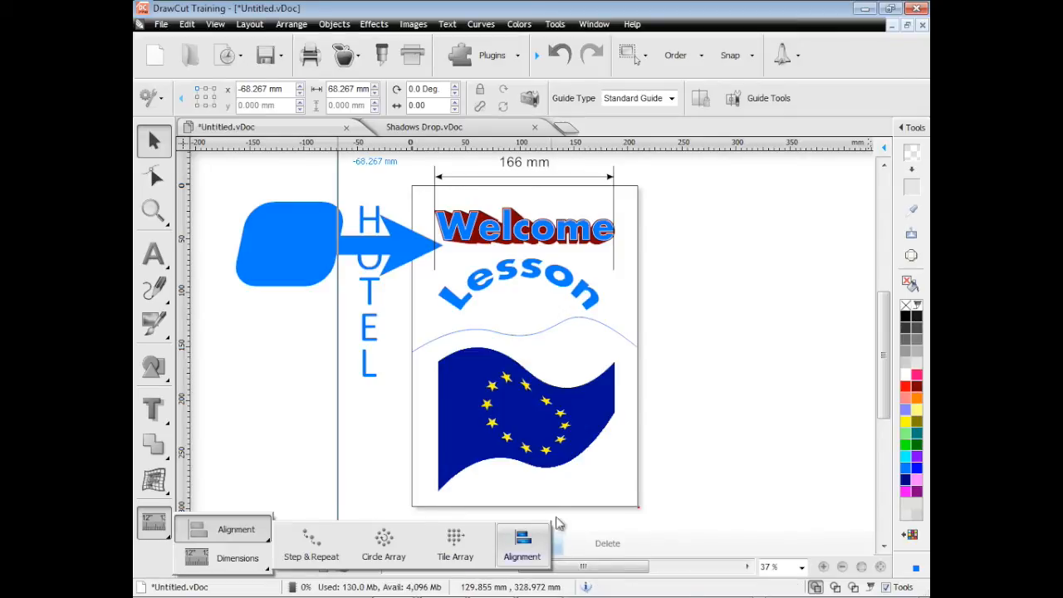
pyautogui.click(687, 429)
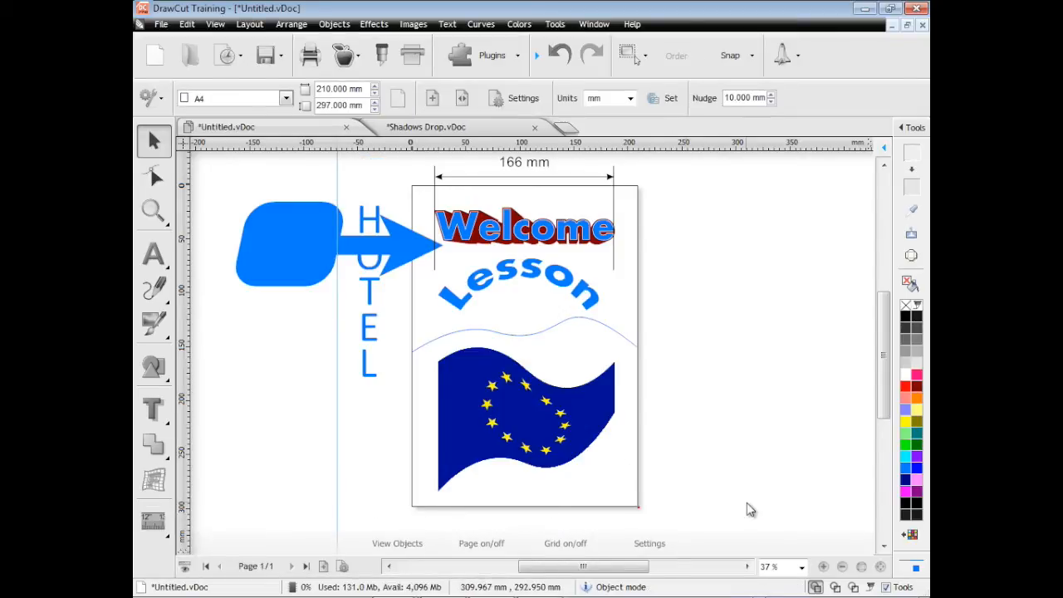
# Step: In the Shadows Drop document, display the object manager and select the artistic text inside the Drop Shadows effect group
pyautogui.click(494, 129)
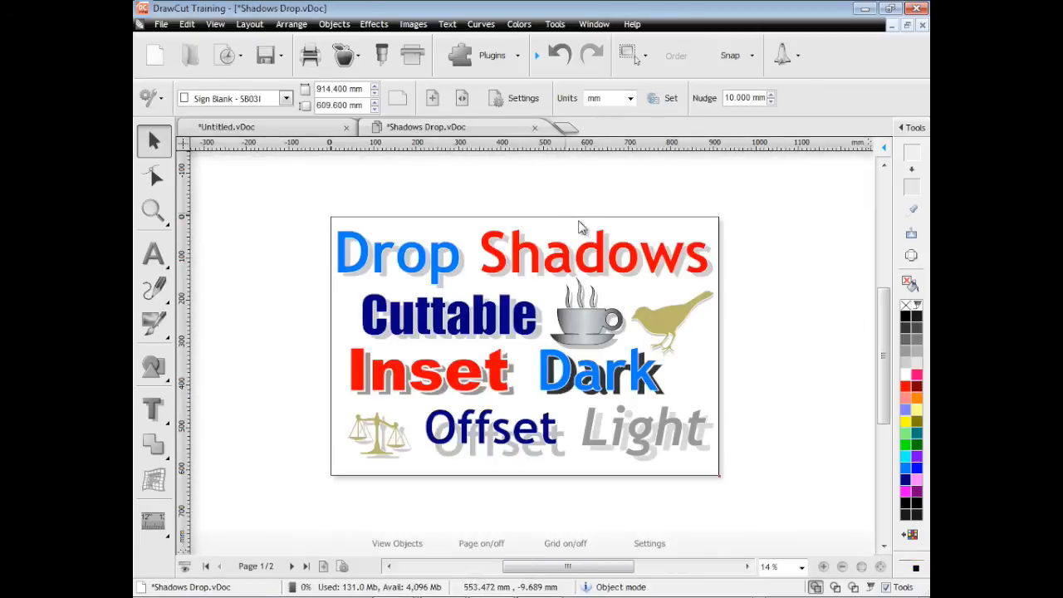
pyautogui.click(914, 128)
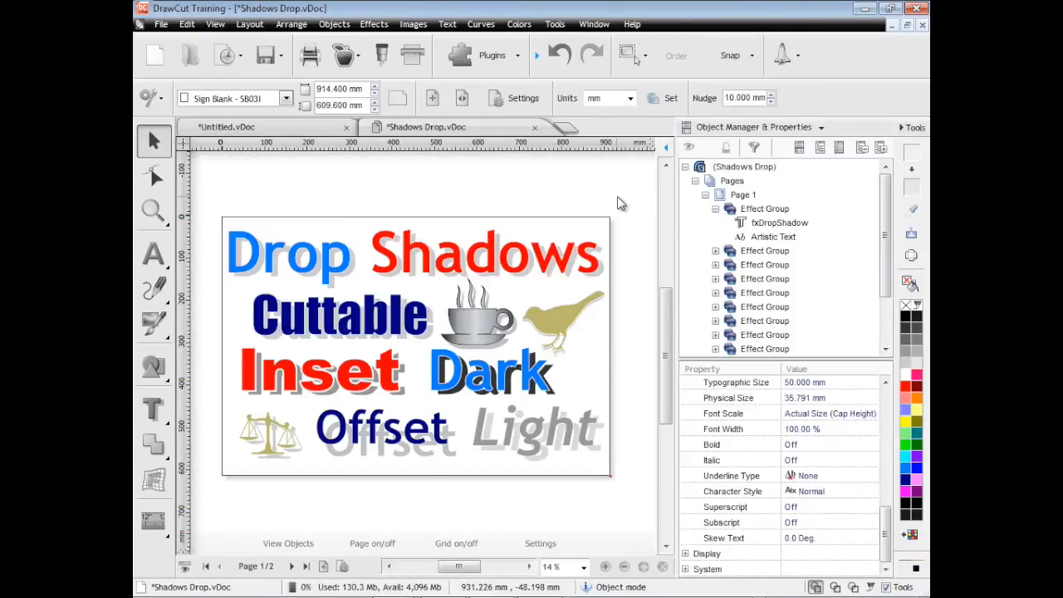
pyautogui.click(591, 257)
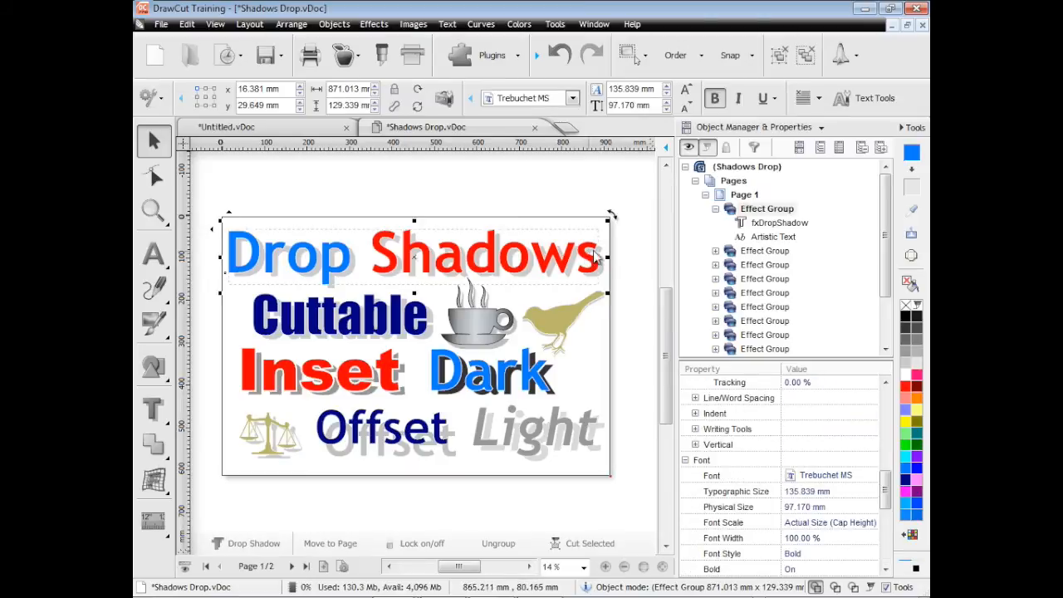
pyautogui.moveTo(886, 206); pyautogui.dragTo(888, 179)
pyautogui.click(782, 222)
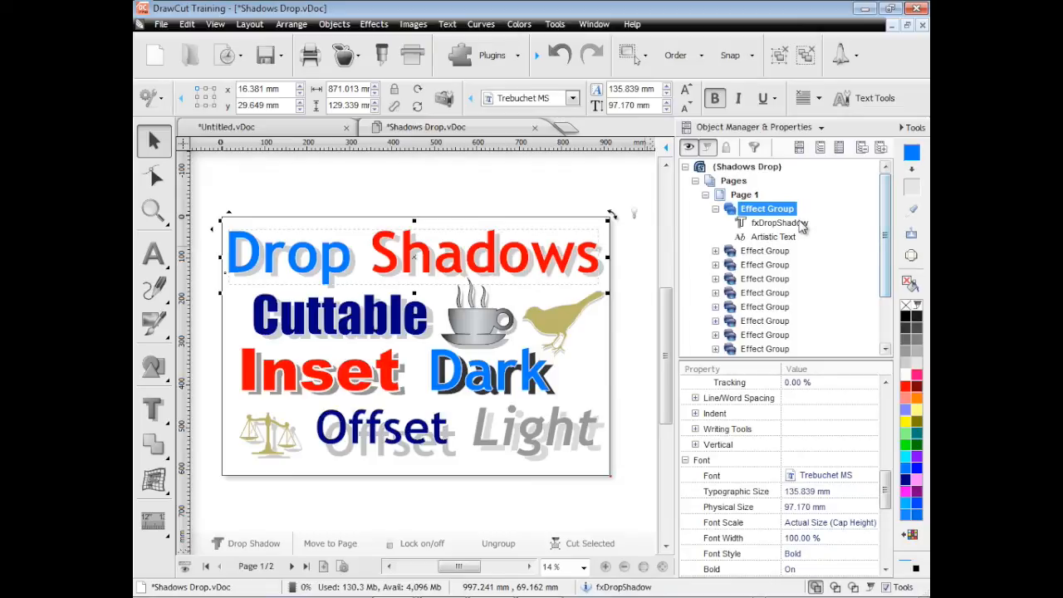
pyautogui.click(785, 238)
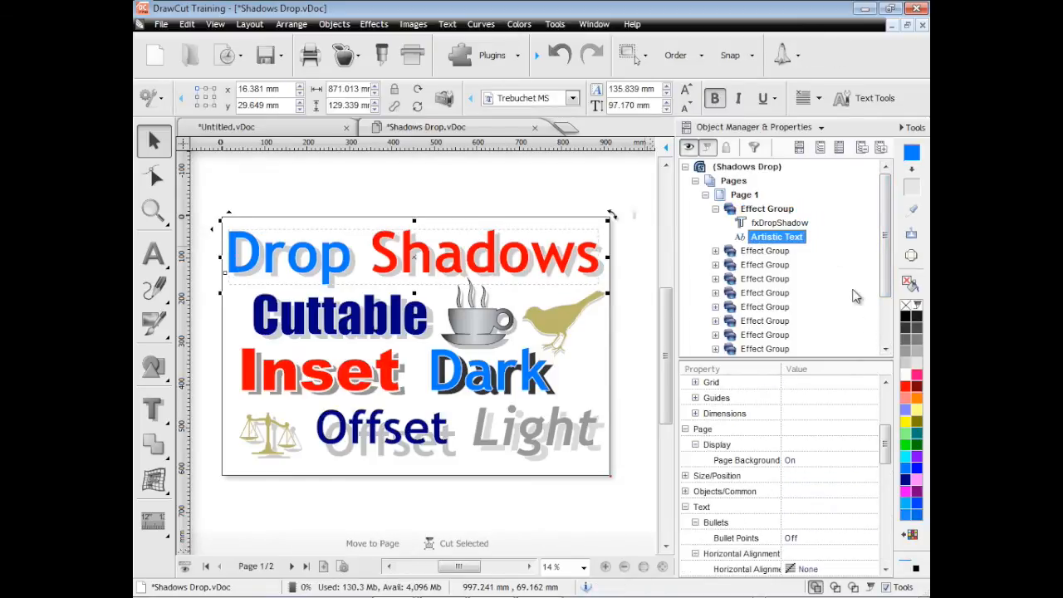
# Step: Show only the property list and bring the selected text's font and fill properties into view
pyautogui.moveTo(887, 449); pyautogui.dragTo(891, 380)
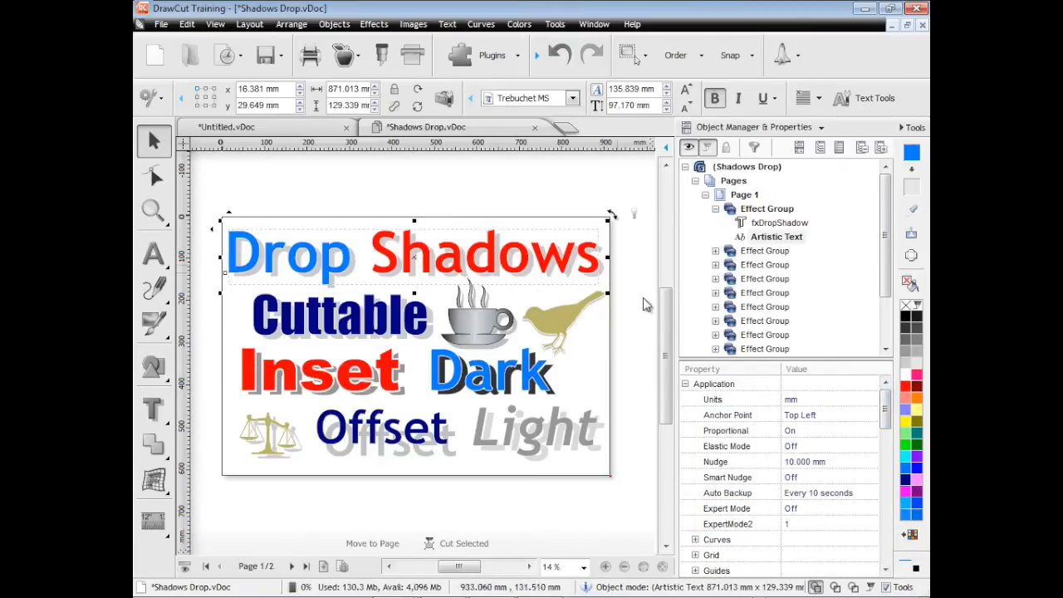
pyautogui.click(839, 147)
pyautogui.moveTo(886, 198); pyautogui.dragTo(900, 397)
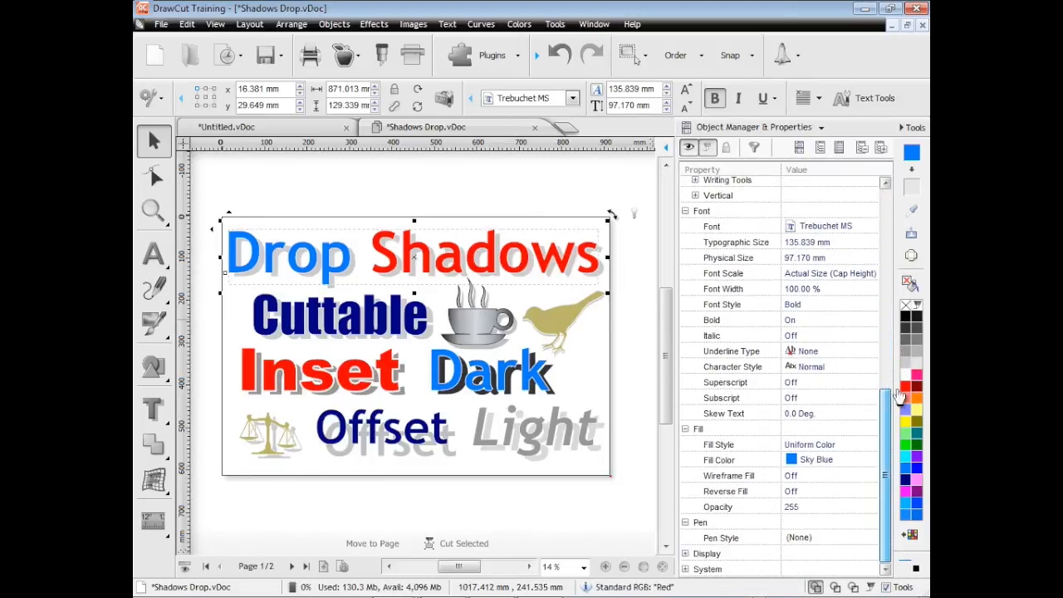
# Step: Turn bold off for the Drop Shadows text and turn it back on
pyautogui.click(821, 324)
pyautogui.click(822, 325)
pyautogui.click(831, 335)
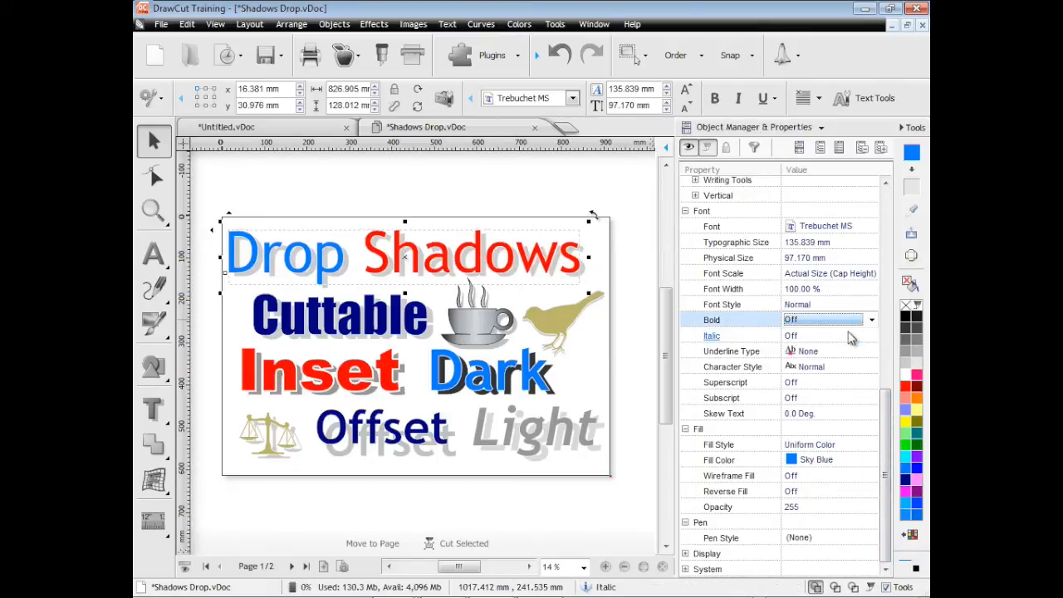
pyautogui.click(872, 320)
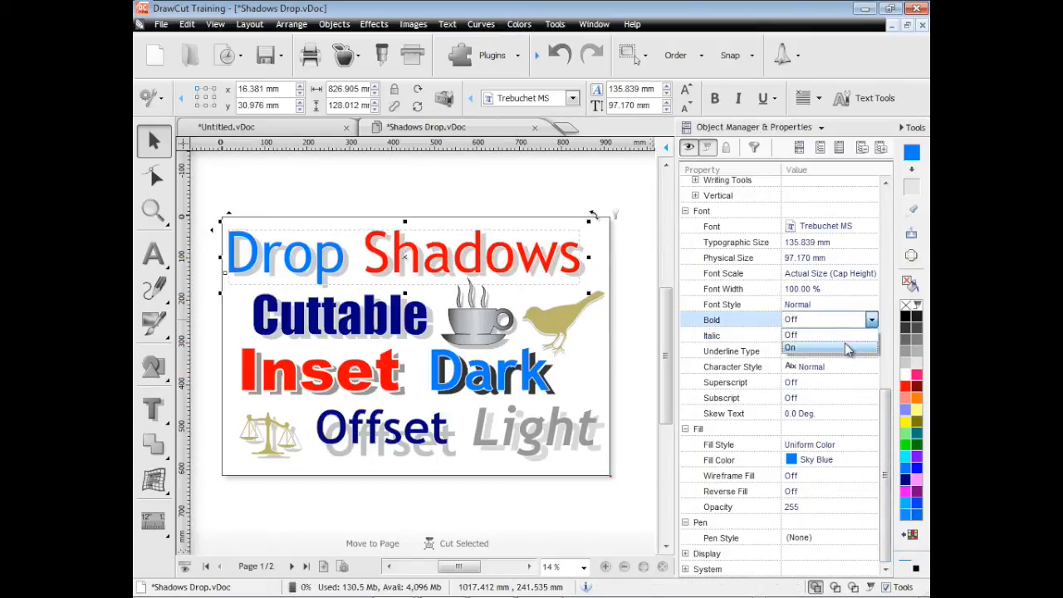
pyautogui.click(848, 350)
# Step: Set the typographic size of the Drop Shadows text to 136.191 mm
pyautogui.click(817, 243)
pyautogui.click(871, 238)
pyautogui.click(872, 239)
pyautogui.click(873, 245)
pyautogui.click(872, 245)
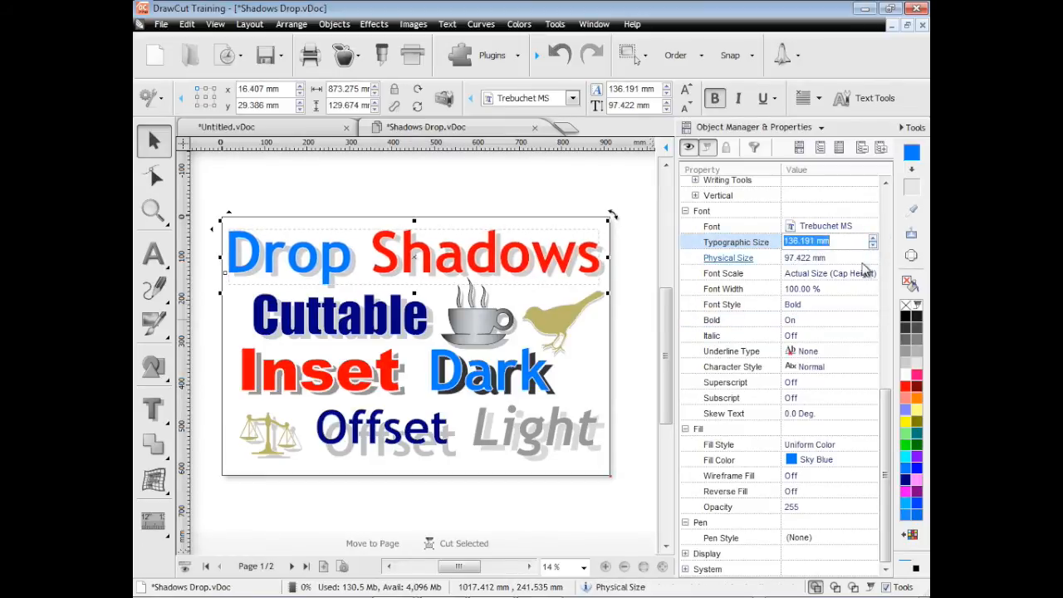
pyautogui.click(856, 305)
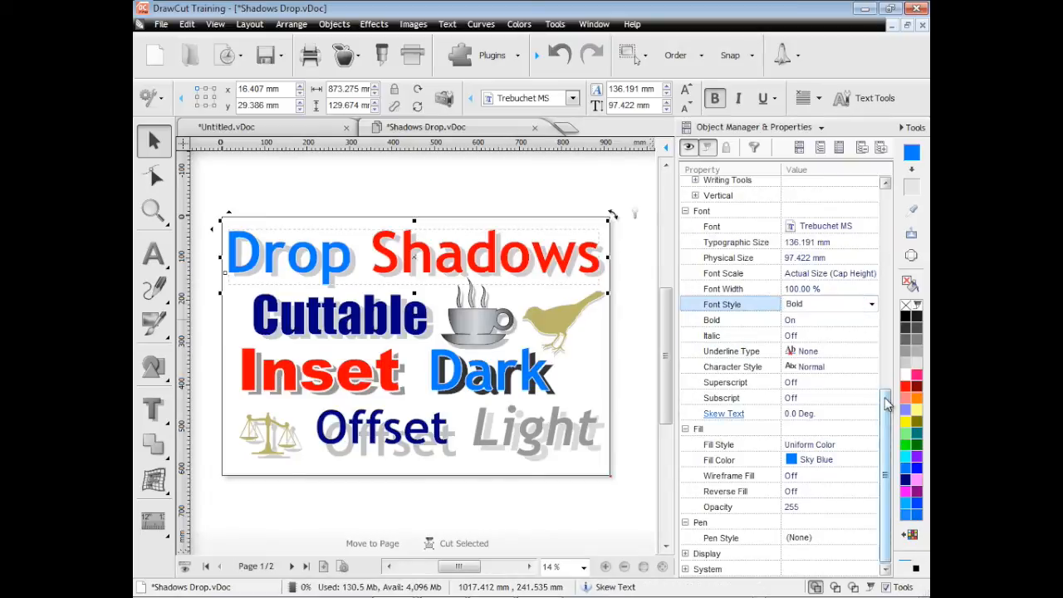
# Step: Show only the object tree, view Page 2 from it, and return to Page 1
pyautogui.scroll(9, 864, 374)
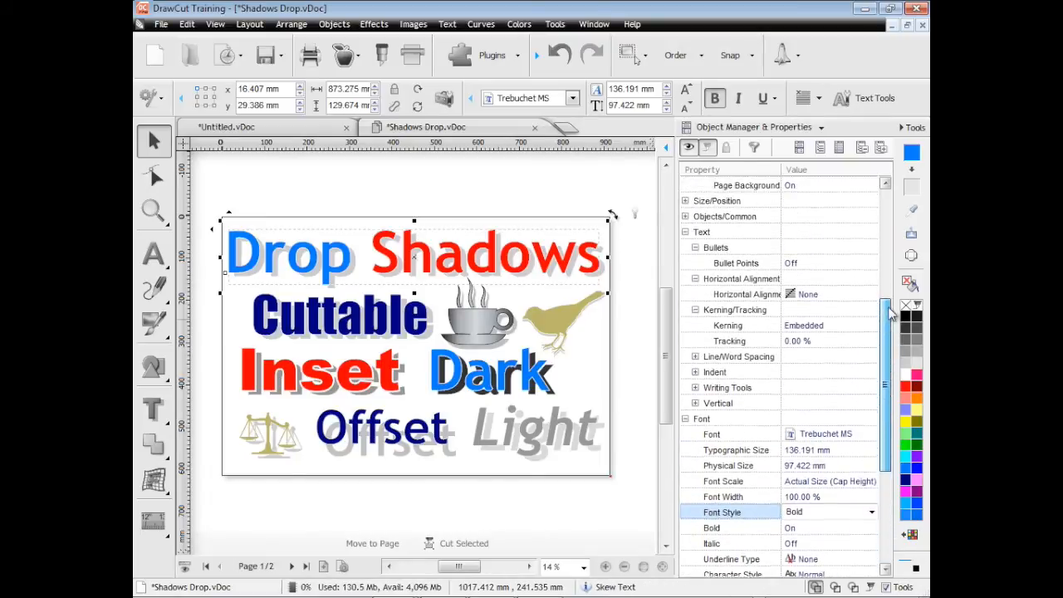
pyautogui.click(820, 148)
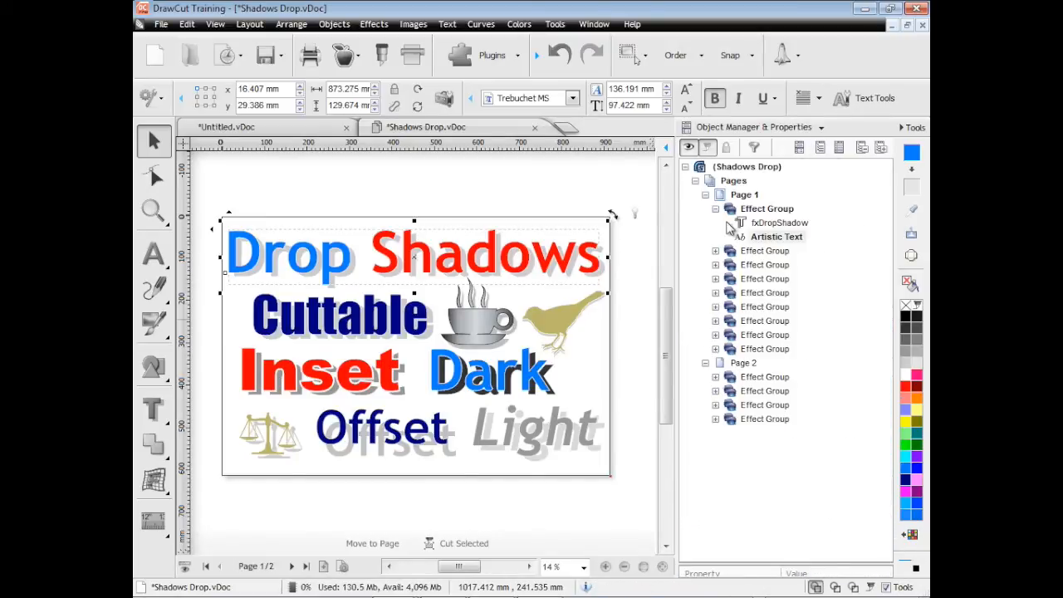
pyautogui.click(742, 365)
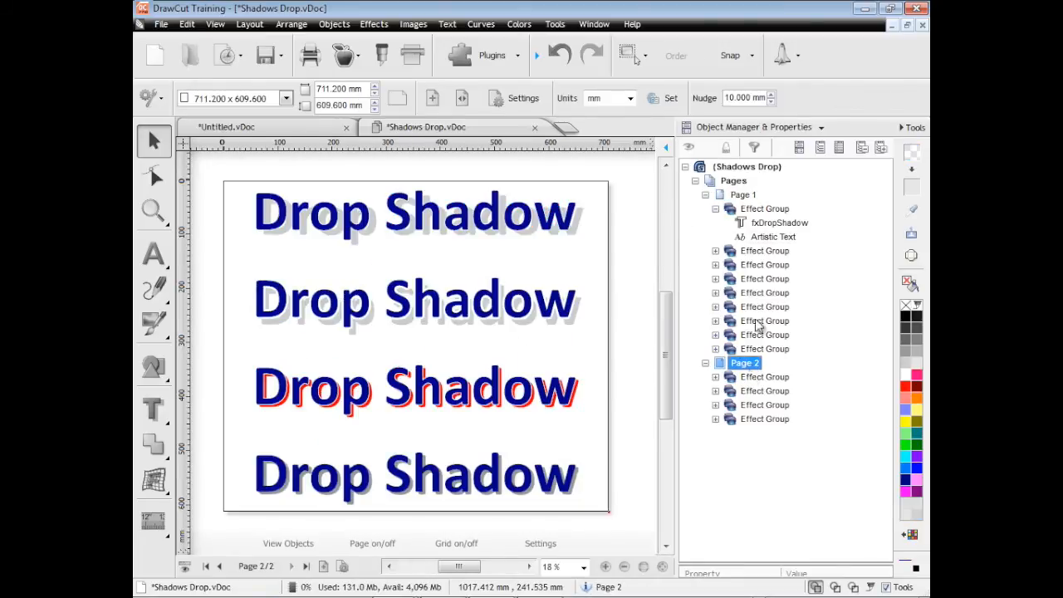
pyautogui.click(744, 196)
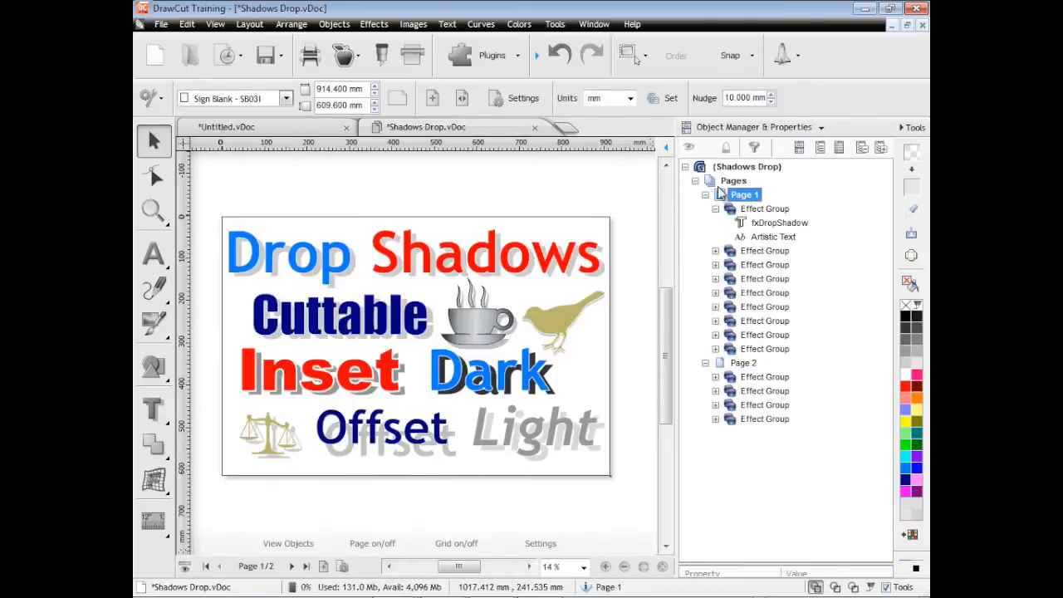
# Step: Expand the page thumbnails and use them to switch to Page 2 and back to Page 1
pyautogui.click(668, 149)
pyautogui.click(627, 368)
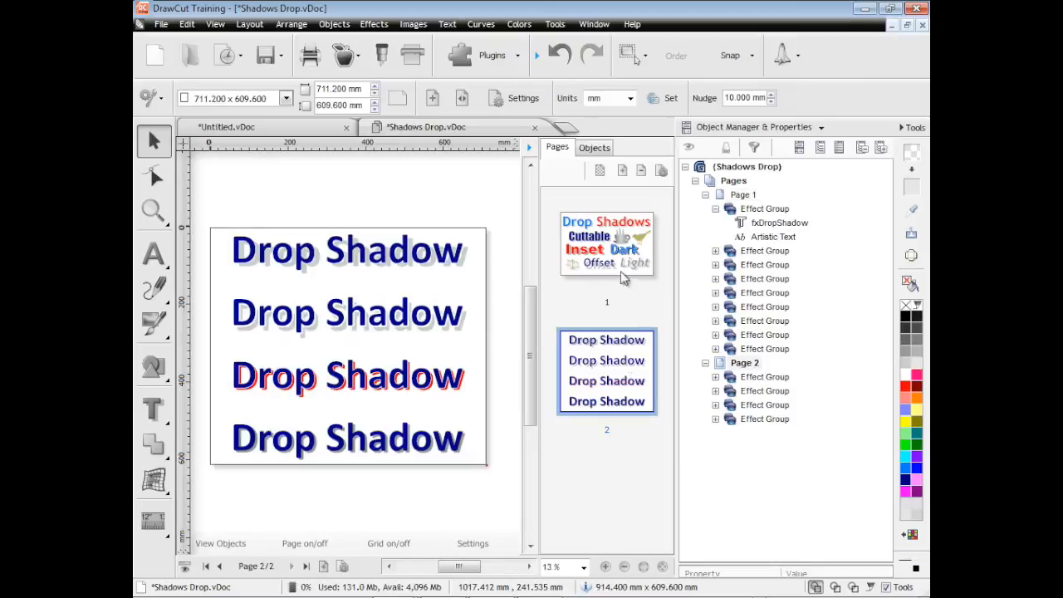
pyautogui.click(625, 272)
# Step: Using the object thumbnails, select the Cuttable effect group, the Inset effect group and the Inset drop shadow in turn
pyautogui.click(599, 148)
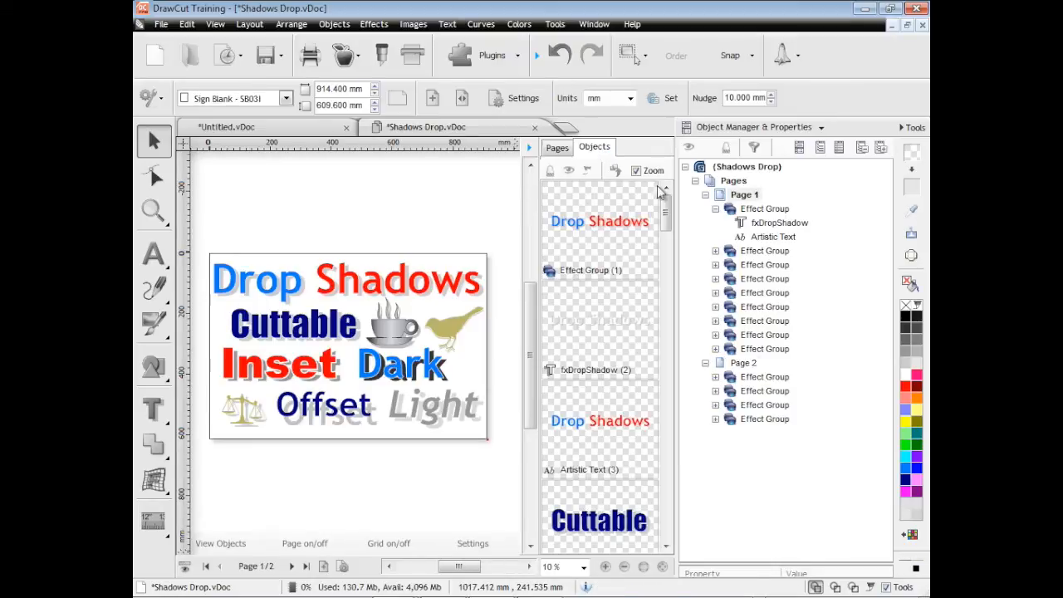
pyautogui.scroll(-3, 656, 216)
pyautogui.click(604, 220)
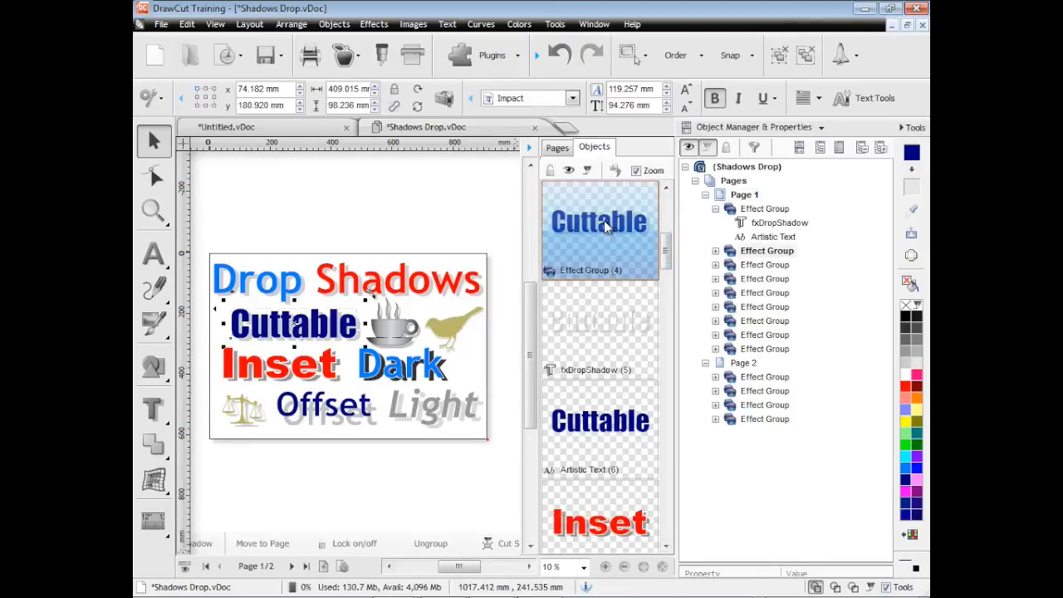
pyautogui.scroll(-1, 614, 516)
pyautogui.click(615, 470)
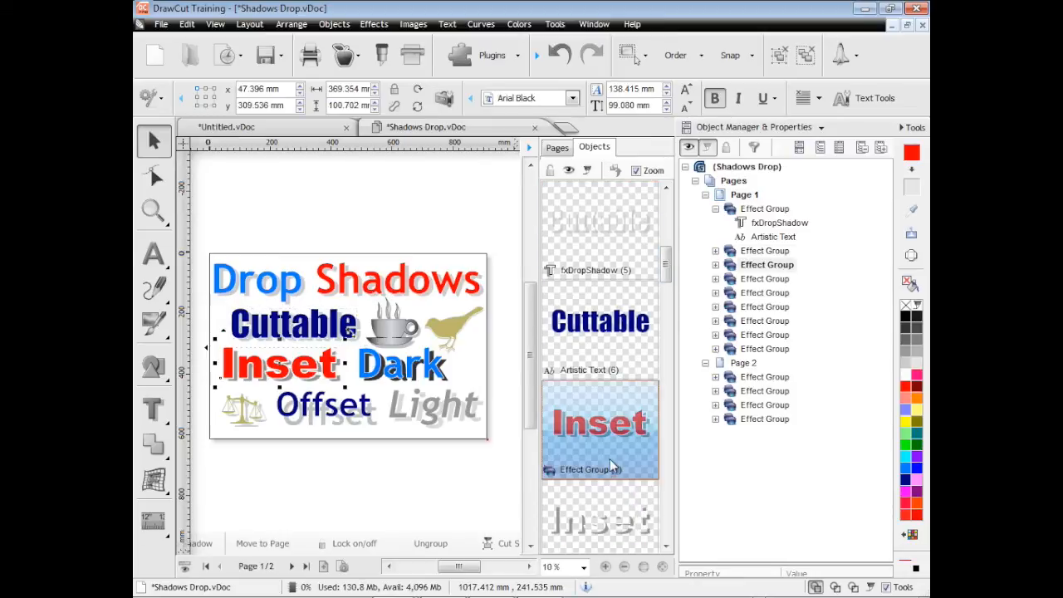
pyautogui.click(619, 536)
pyautogui.scroll(-4, 594, 267)
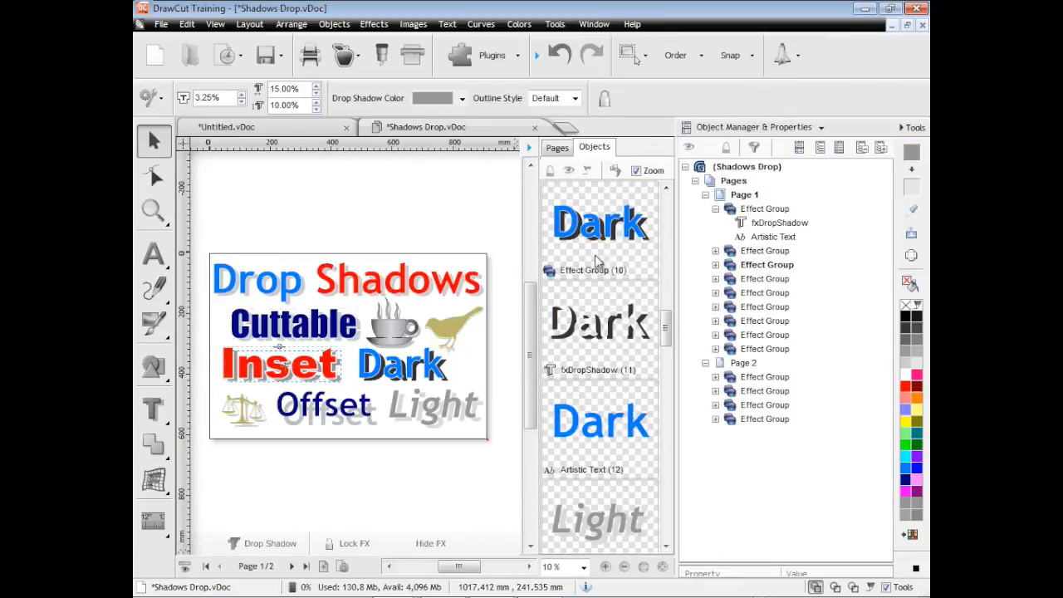
# Step: Select the Dark drop shadow and artistic text from their thumbnails, and select both in turn within the expanded effect group in the object tree
pyautogui.click(604, 309)
pyautogui.click(609, 422)
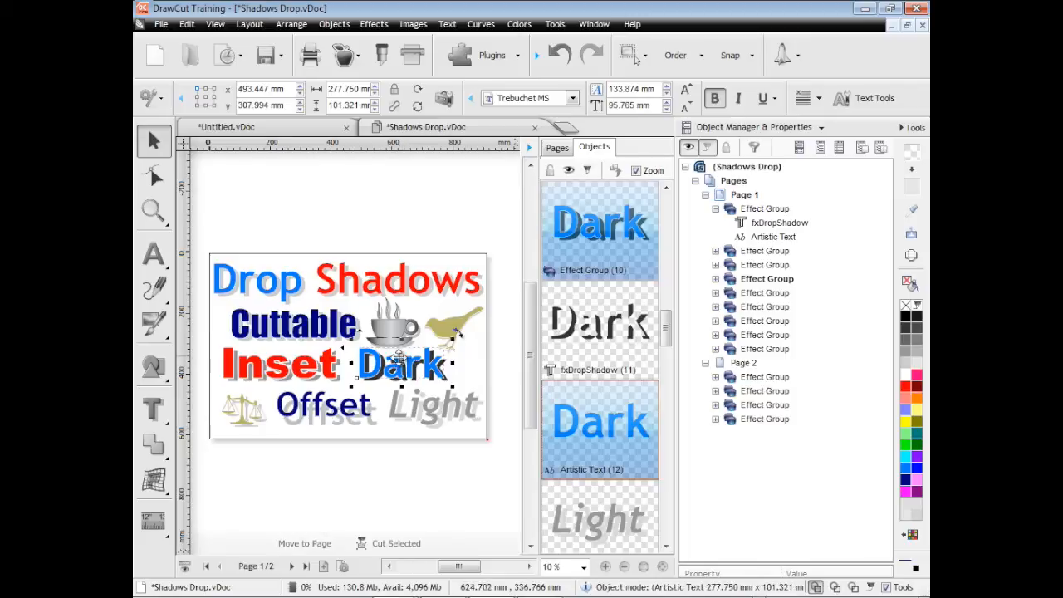
pyautogui.click(715, 280)
pyautogui.click(783, 295)
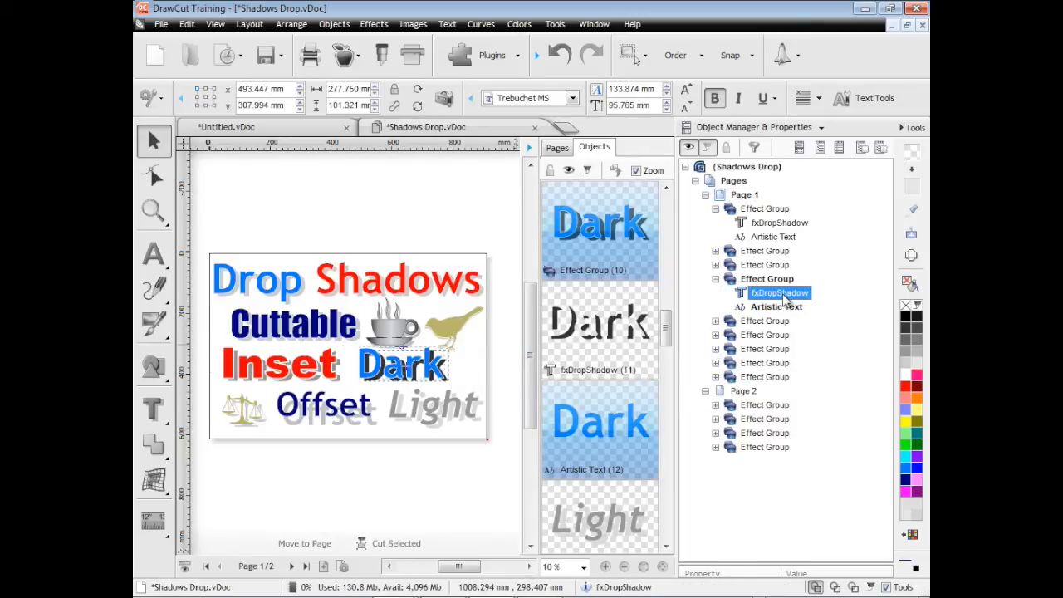
pyautogui.click(777, 308)
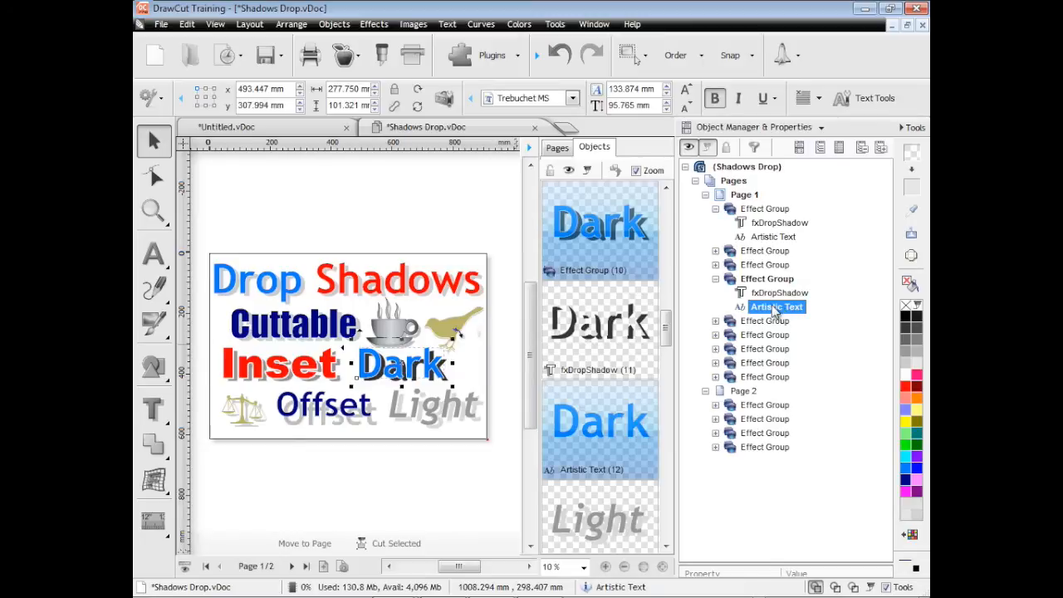
# Step: Return to the page thumbnails, view Page 2 and Page 1 again, and collapse the thumbnail view
pyautogui.click(558, 149)
pyautogui.click(618, 352)
pyautogui.click(616, 261)
pyautogui.click(529, 147)
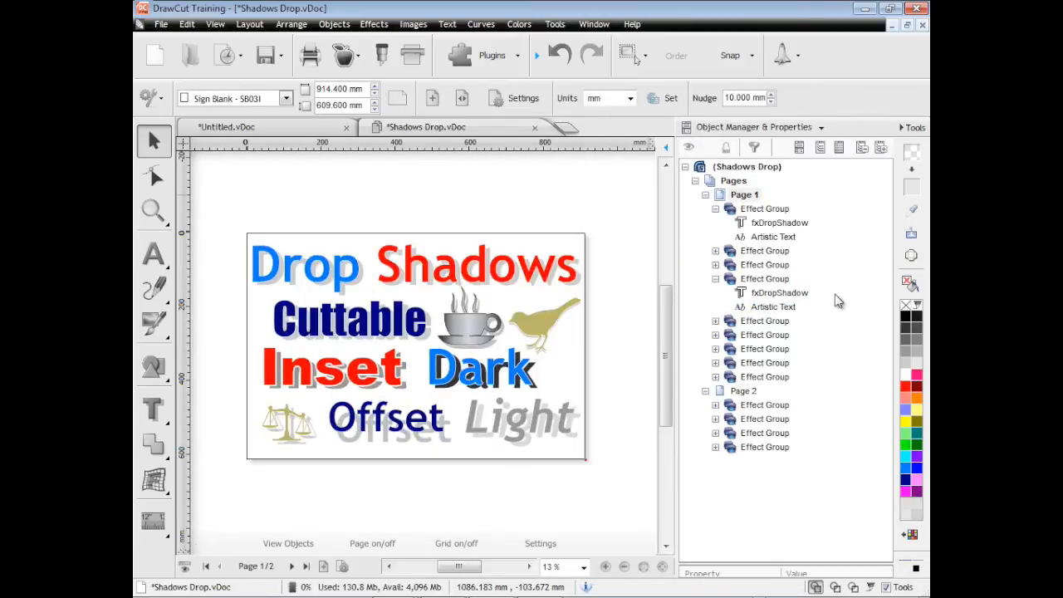
# Step: Display the property list together with the object tree and look through both lists up to the Application properties
pyautogui.click(839, 147)
pyautogui.moveTo(886, 274); pyautogui.dragTo(888, 332)
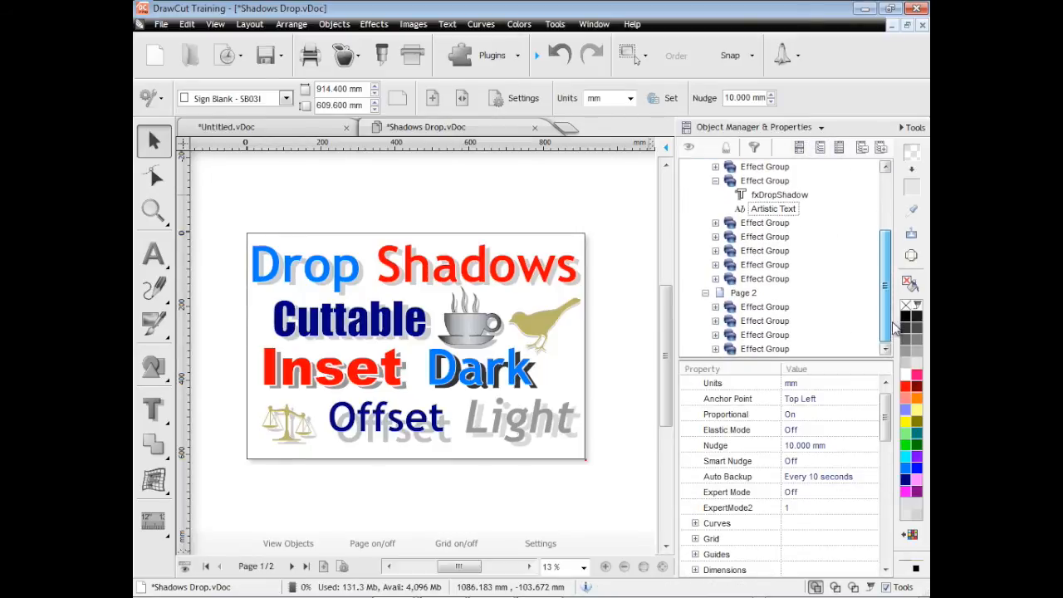
pyautogui.click(887, 402)
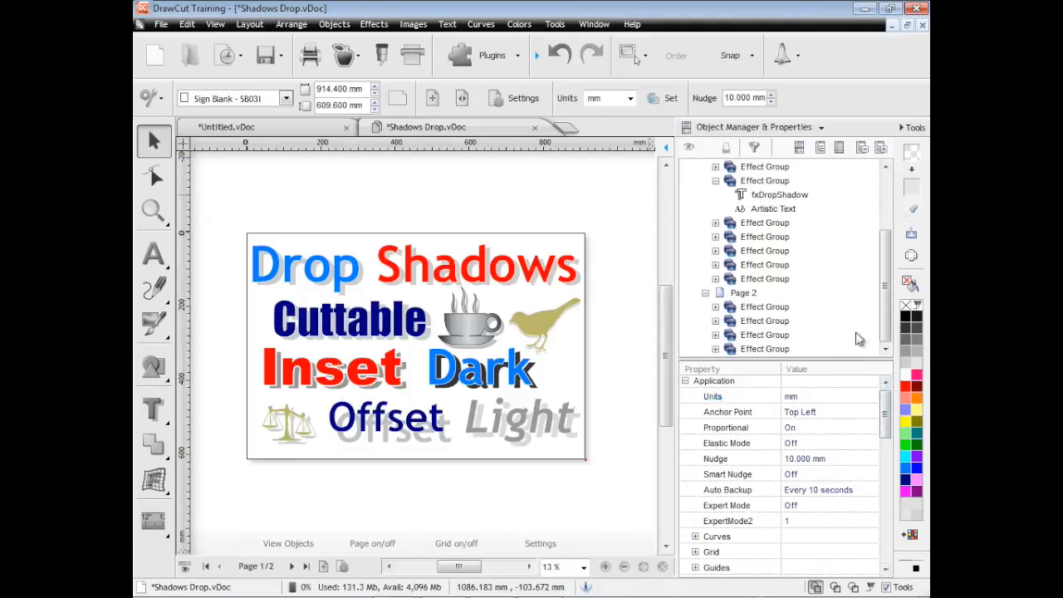
# Step: Select the Drop Shadows effect group and review its fill, pen, select and edit color options in the Color, Fills and Pen Tools
pyautogui.click(537, 277)
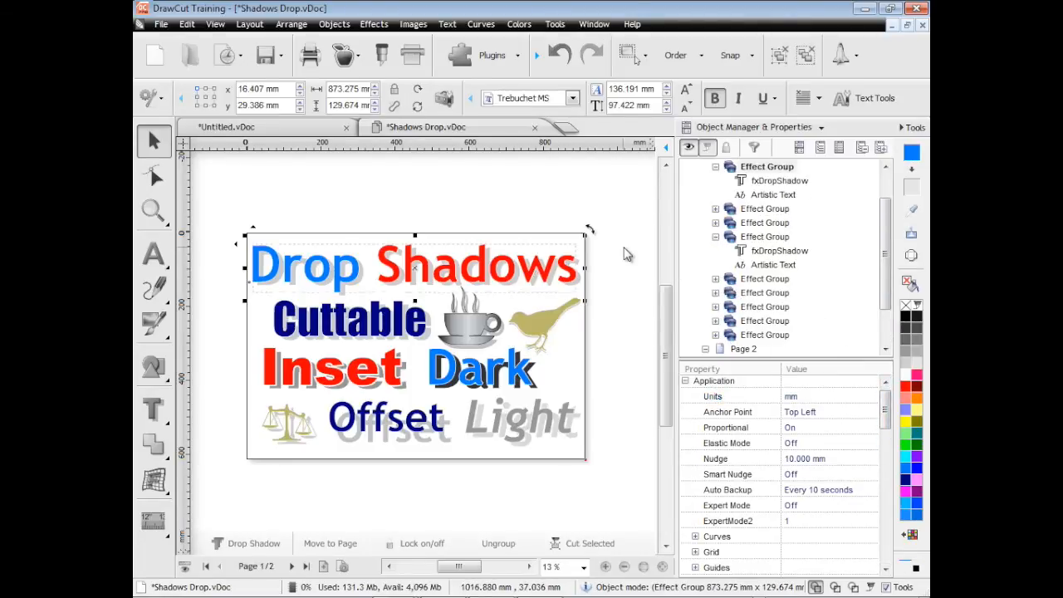
pyautogui.click(731, 127)
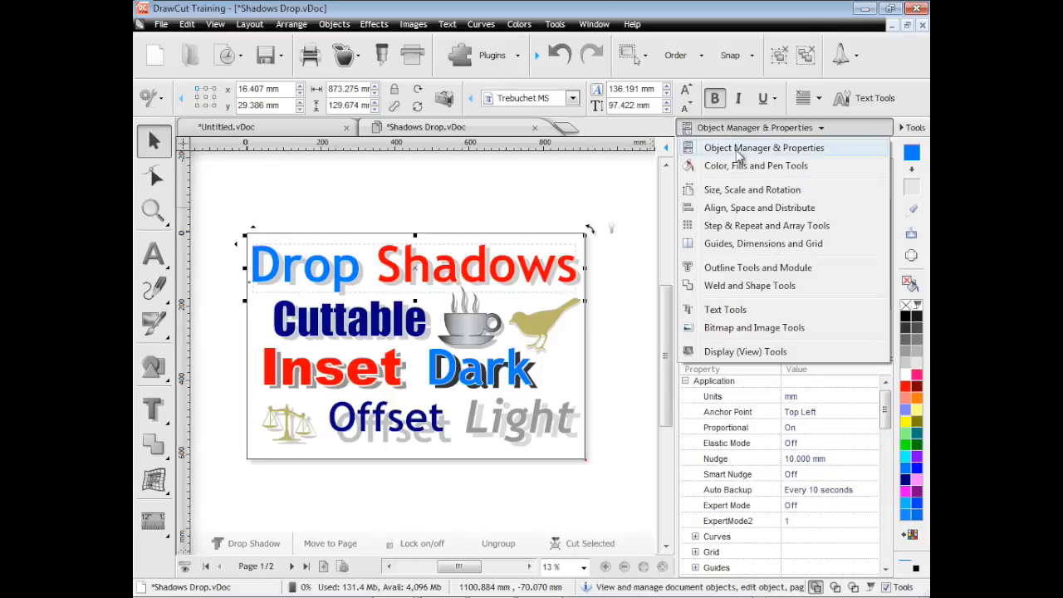
pyautogui.click(740, 166)
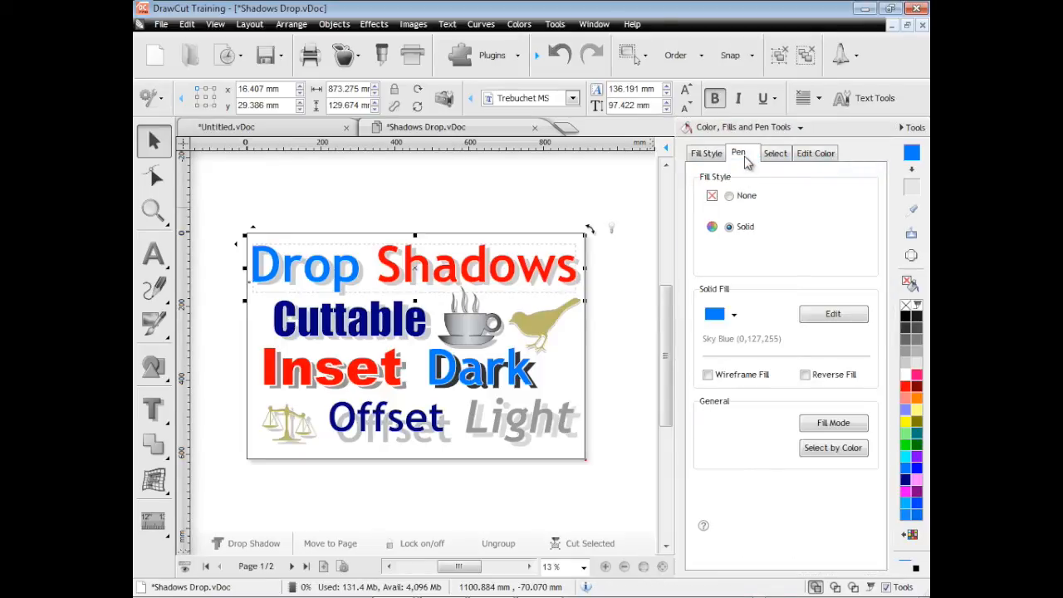
pyautogui.click(740, 154)
pyautogui.click(775, 156)
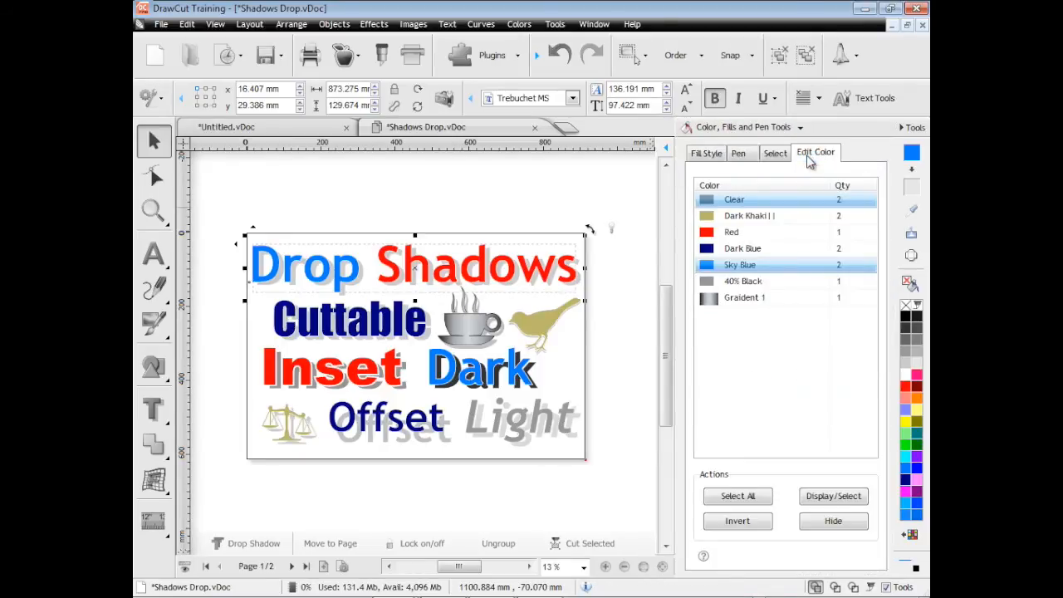
pyautogui.click(810, 160)
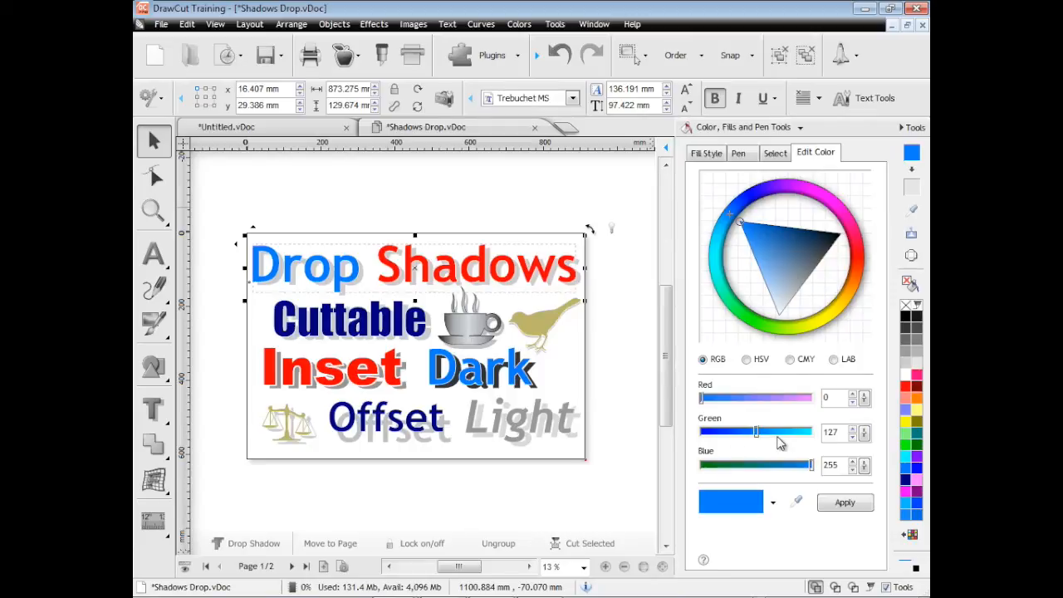
pyautogui.click(710, 157)
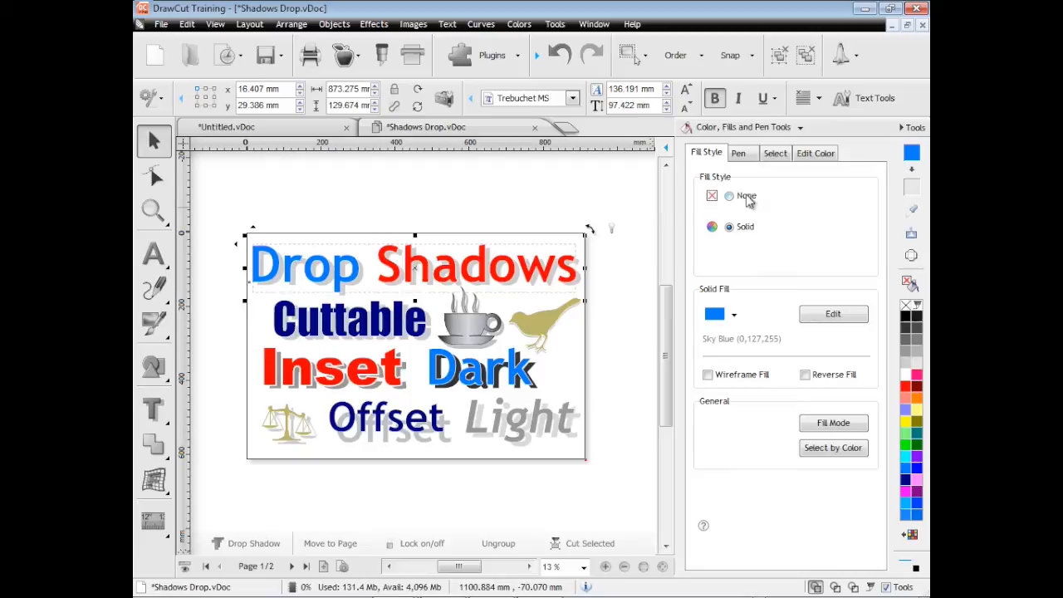
# Step: Open the Size, Scale and Rotation tools and set the left position of the Drop Shadows group to 19.407 mm
pyautogui.click(754, 129)
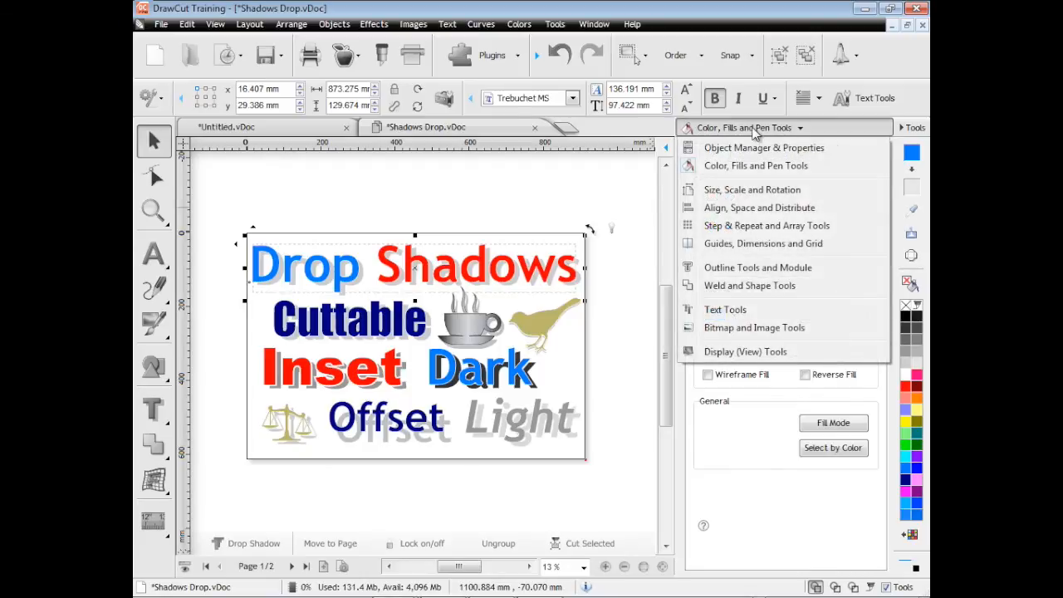
pyautogui.click(760, 191)
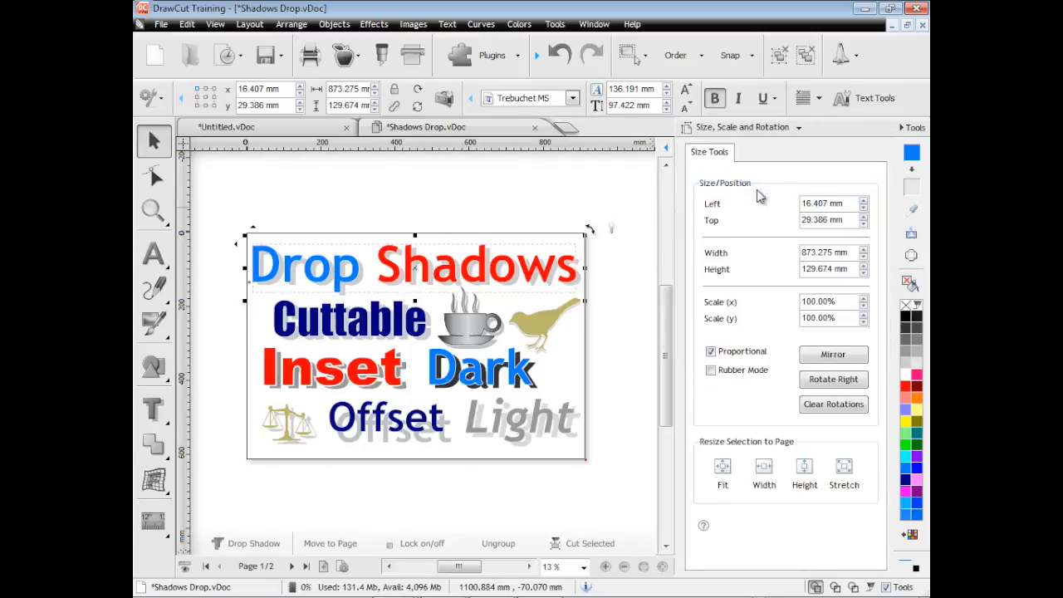
pyautogui.click(863, 201)
pyautogui.click(863, 202)
pyautogui.click(863, 202)
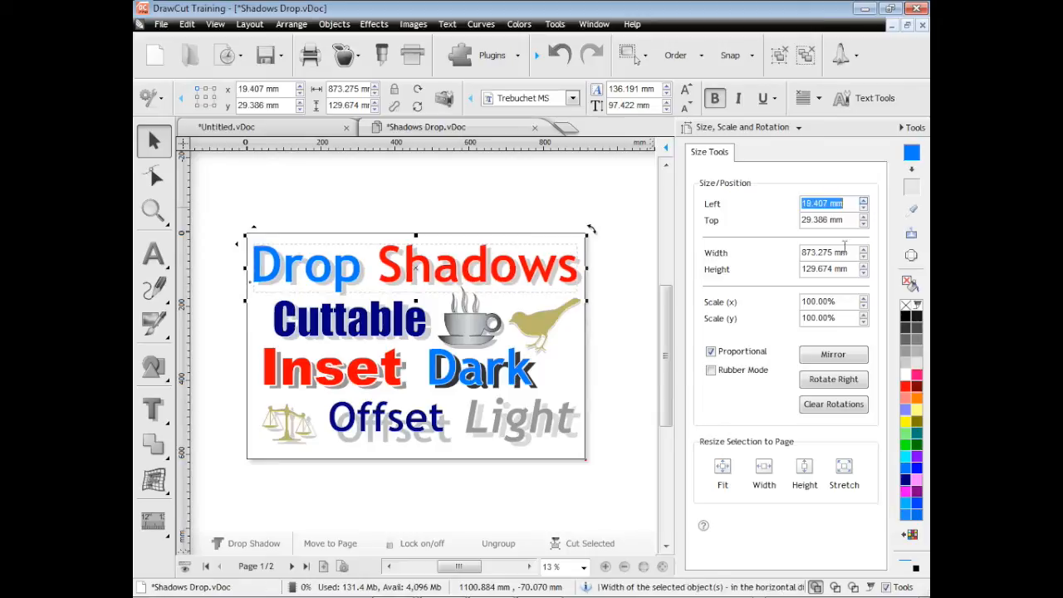
# Step: Scale the Drop Shadows group up and back down to a width of 866.741 mm, and mirror it twice
pyautogui.click(864, 298)
pyautogui.click(864, 299)
pyautogui.click(864, 298)
pyautogui.click(865, 306)
pyautogui.click(864, 308)
pyautogui.click(864, 308)
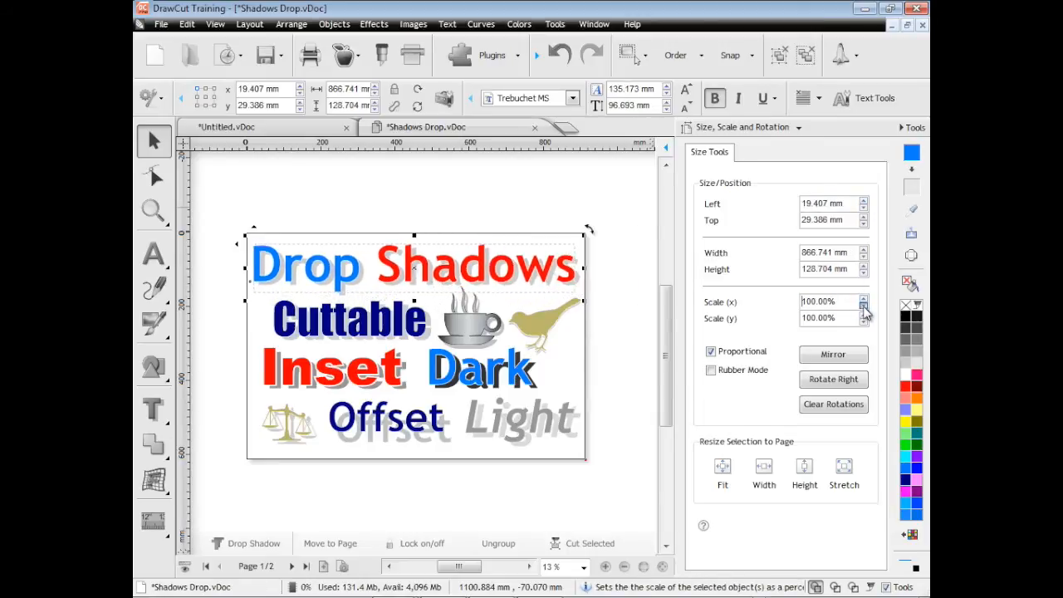
pyautogui.click(854, 359)
pyautogui.click(854, 359)
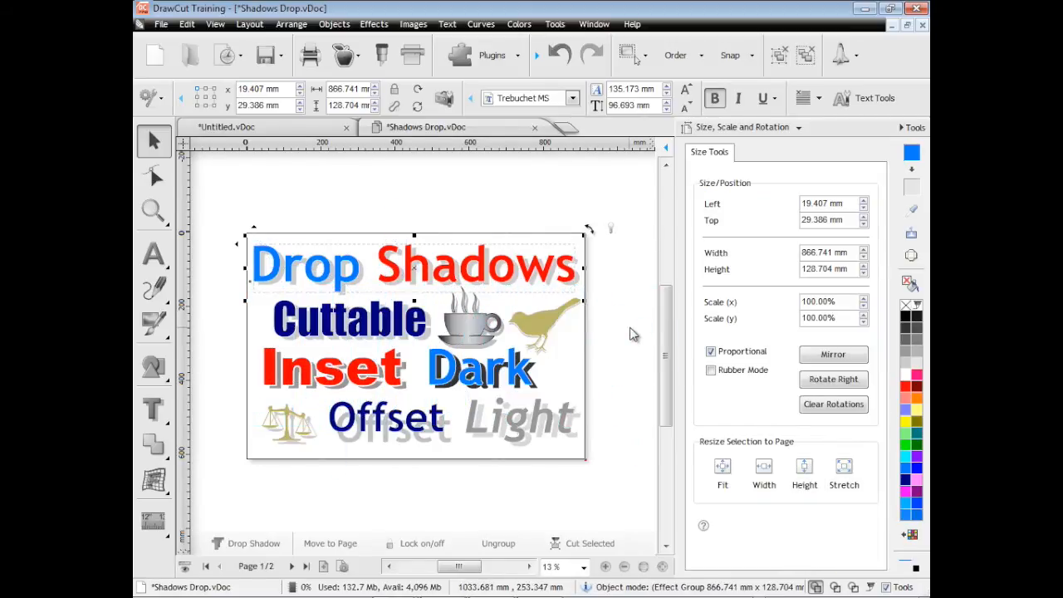
# Step: Open the Align, Space and Distribute tools and review the space, distribute and align options
pyautogui.click(741, 127)
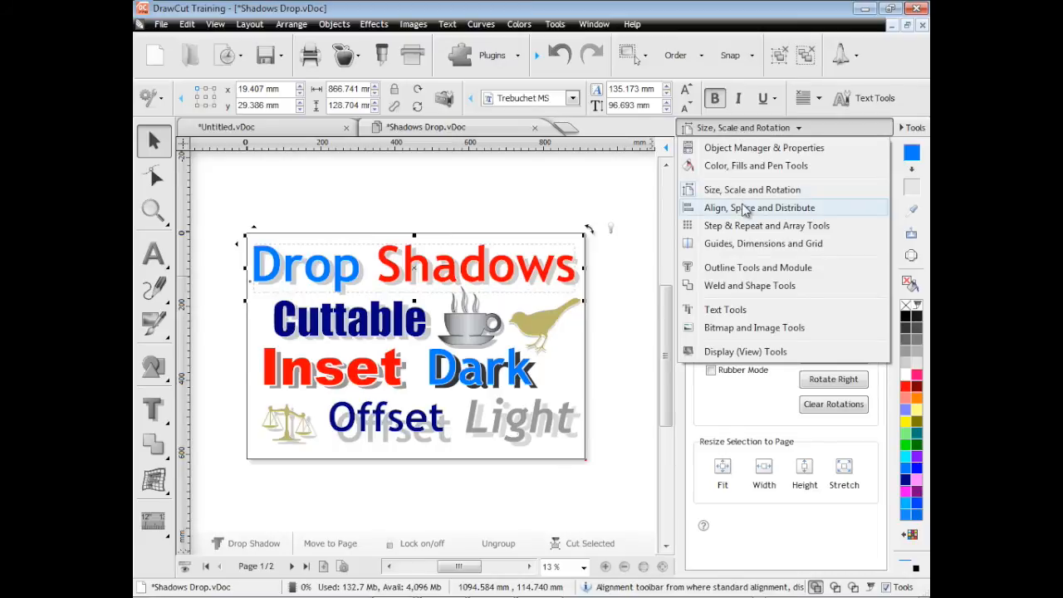
pyautogui.click(745, 208)
pyautogui.click(734, 157)
pyautogui.click(776, 156)
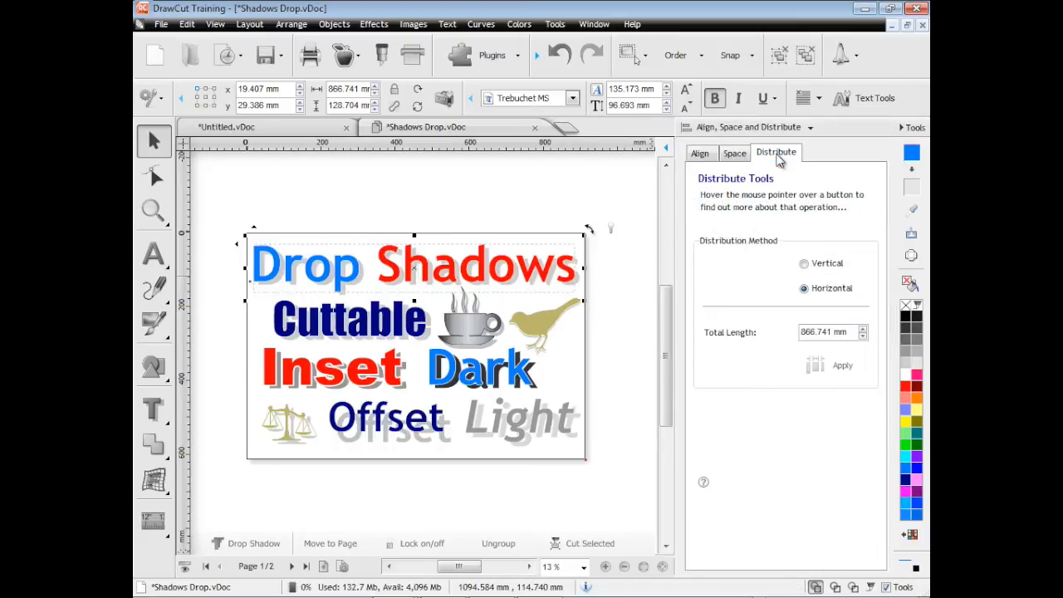
pyautogui.click(735, 156)
pyautogui.click(703, 157)
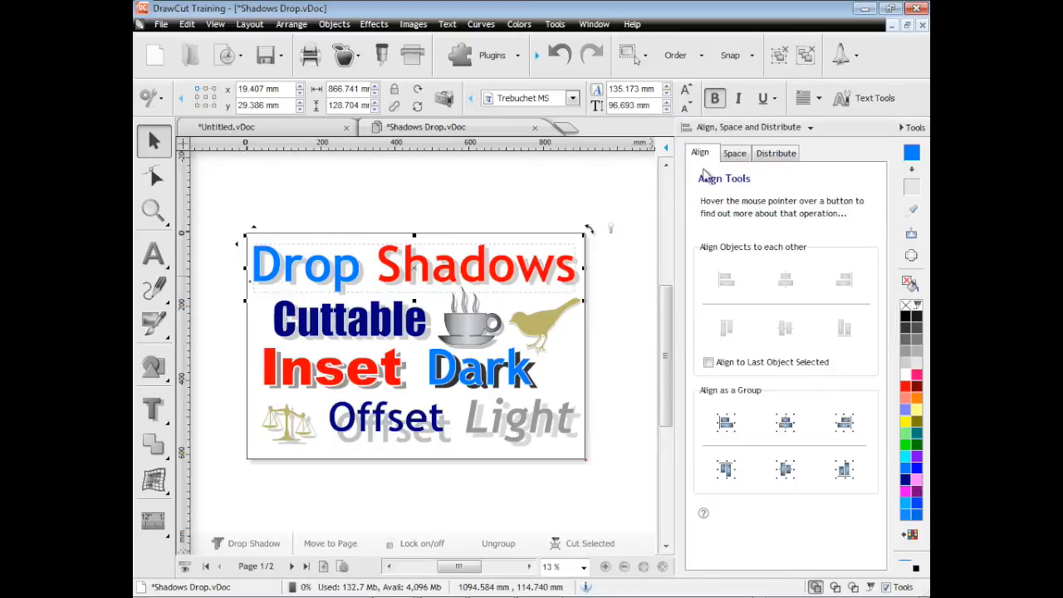
# Step: Open the Step & Repeat and Array Tools and review the step repeat and circle array options
pyautogui.click(752, 128)
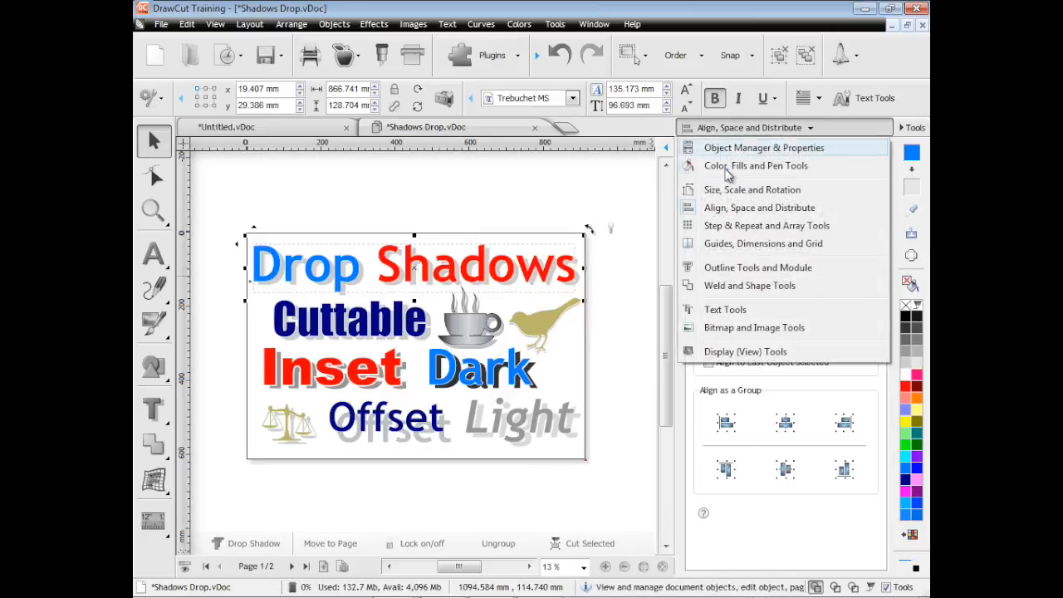
pyautogui.click(735, 225)
pyautogui.click(758, 154)
pyautogui.click(814, 158)
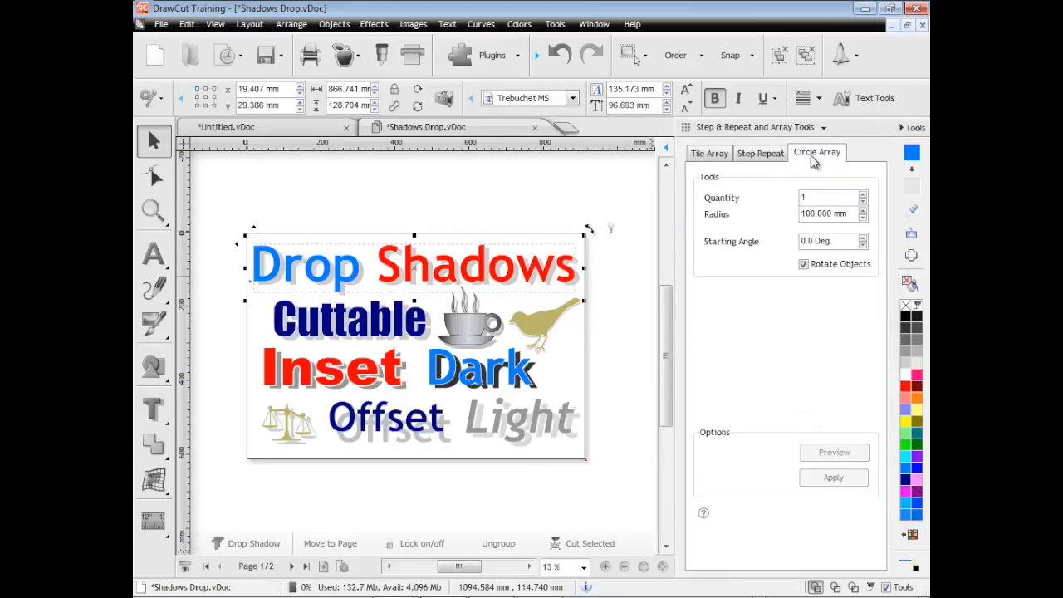
# Step: Open the Guides, Dimensions and Grid tools and add guides along the bottom and right edges of the Drop Shadows text
pyautogui.click(760, 129)
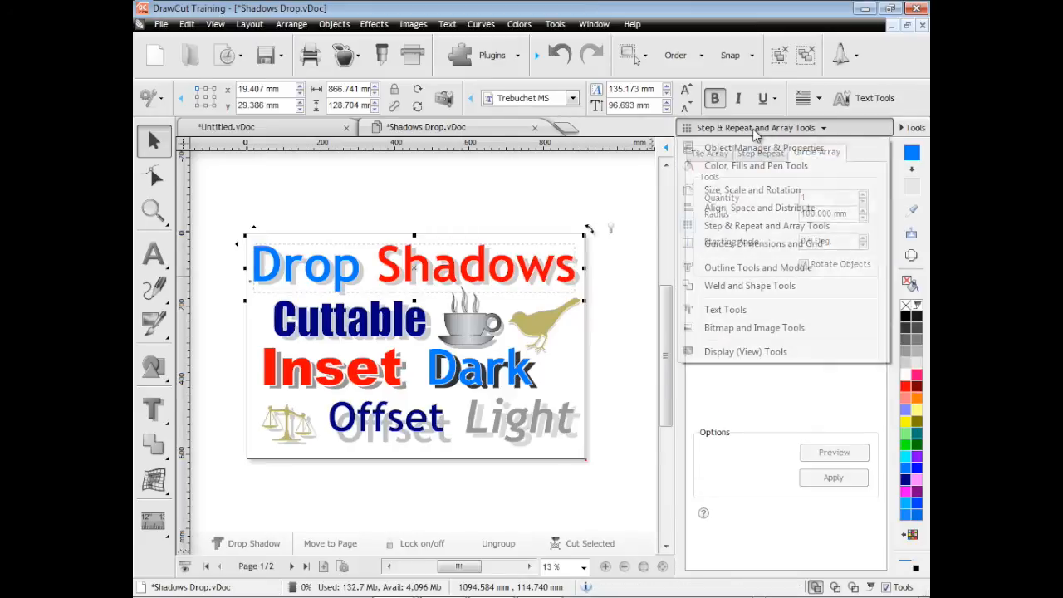
pyautogui.click(756, 241)
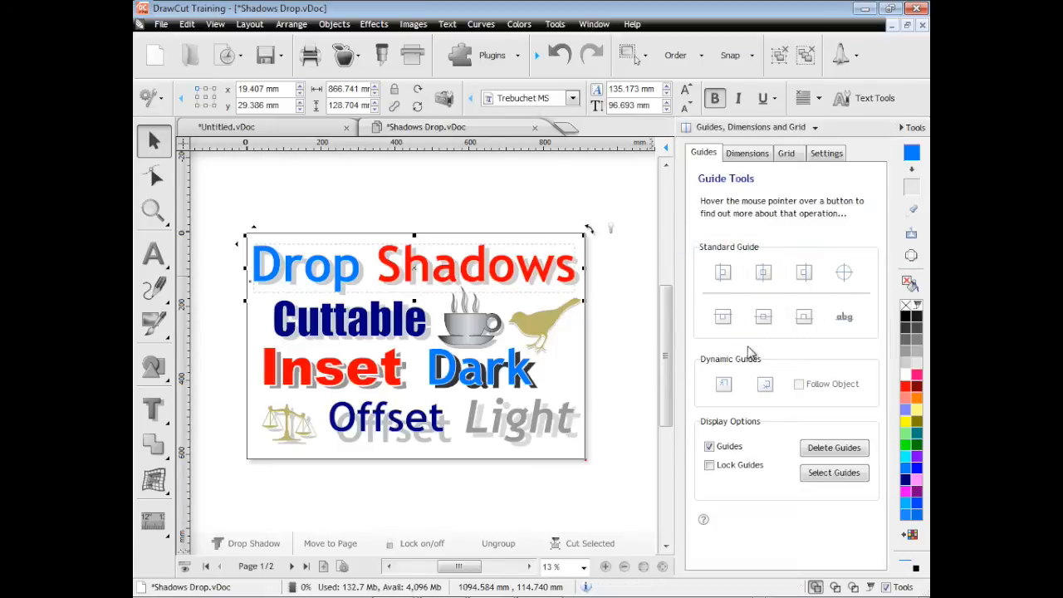
pyautogui.click(804, 319)
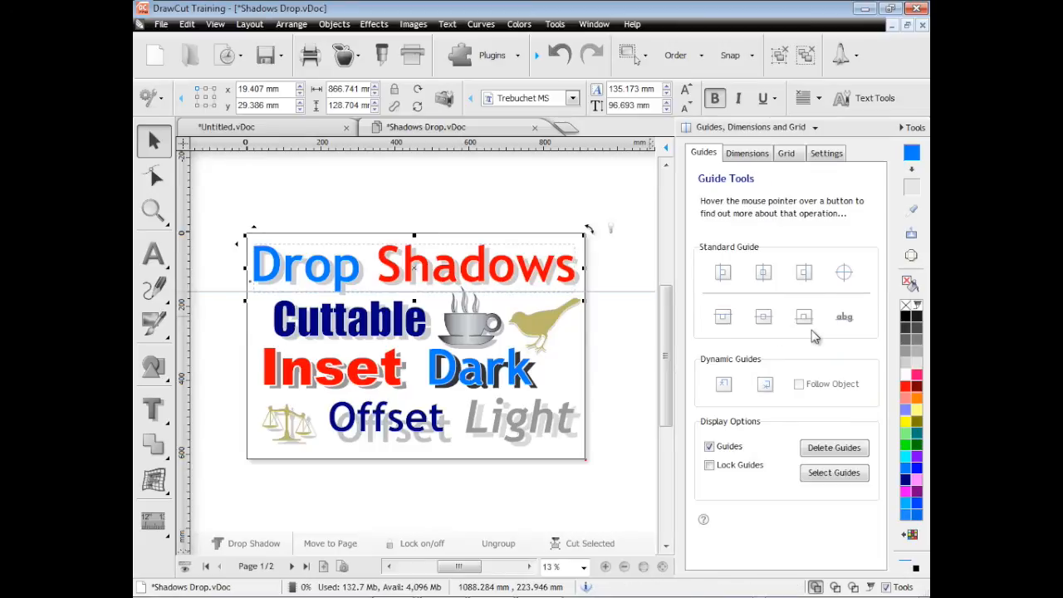
pyautogui.click(805, 273)
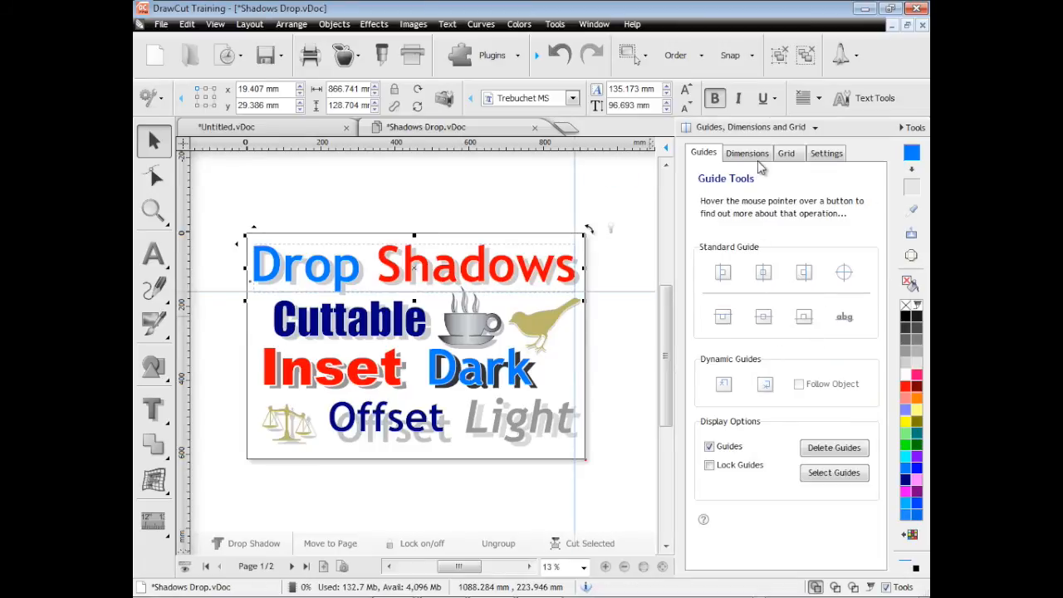
# Step: Add a width dimension to the Drop Shadows text and review the grid display options
pyautogui.click(756, 157)
pyautogui.click(795, 274)
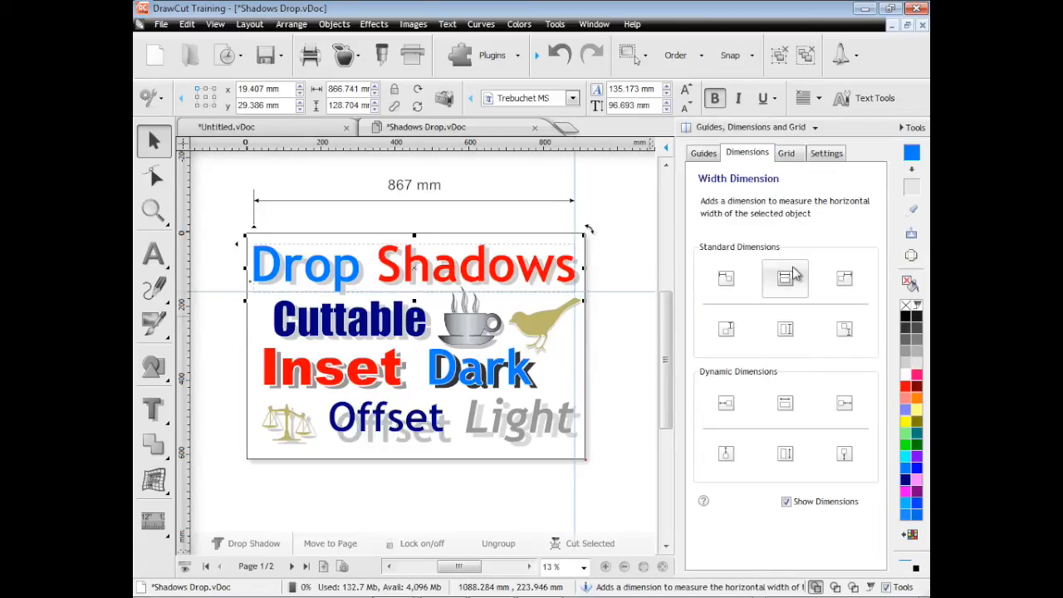
pyautogui.click(800, 154)
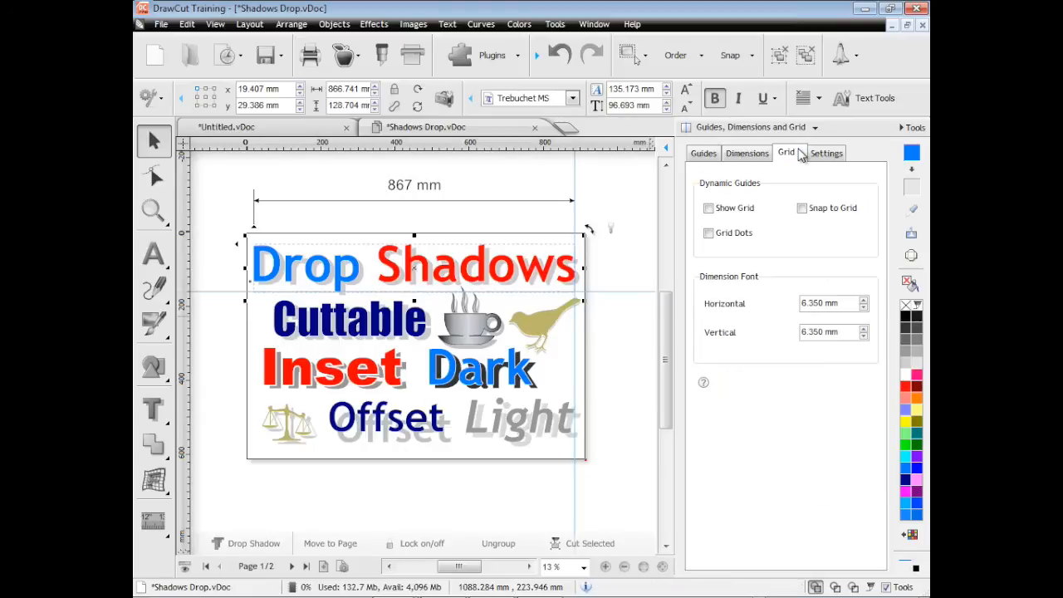
pyautogui.click(752, 212)
pyautogui.click(743, 237)
# Step: Apply a 3 mm outline with a solid black fill and smooth corners to the Drop Shadows text, and deselect it
pyautogui.click(731, 133)
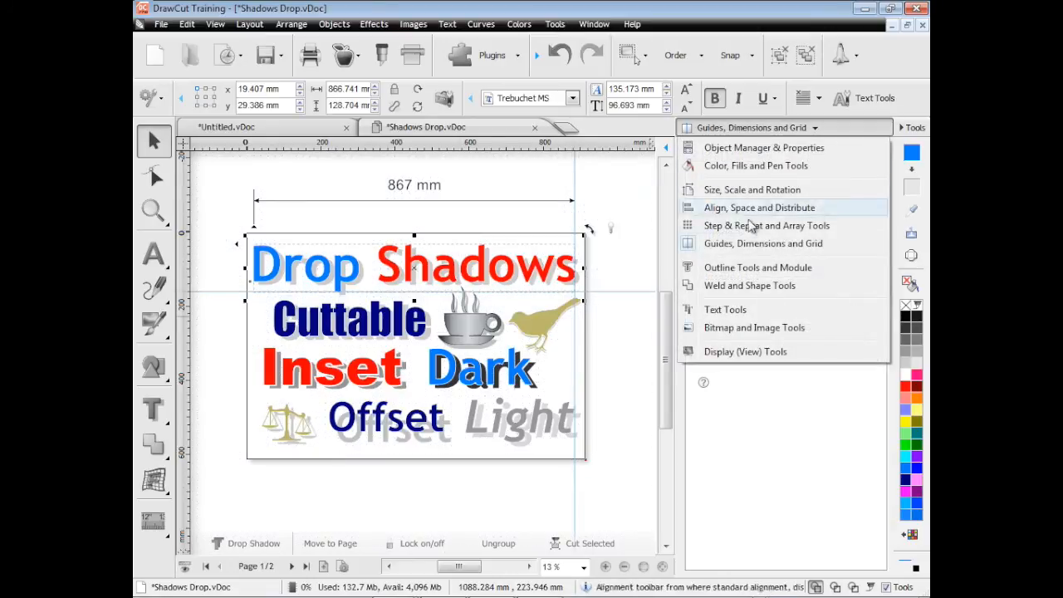
pyautogui.click(751, 269)
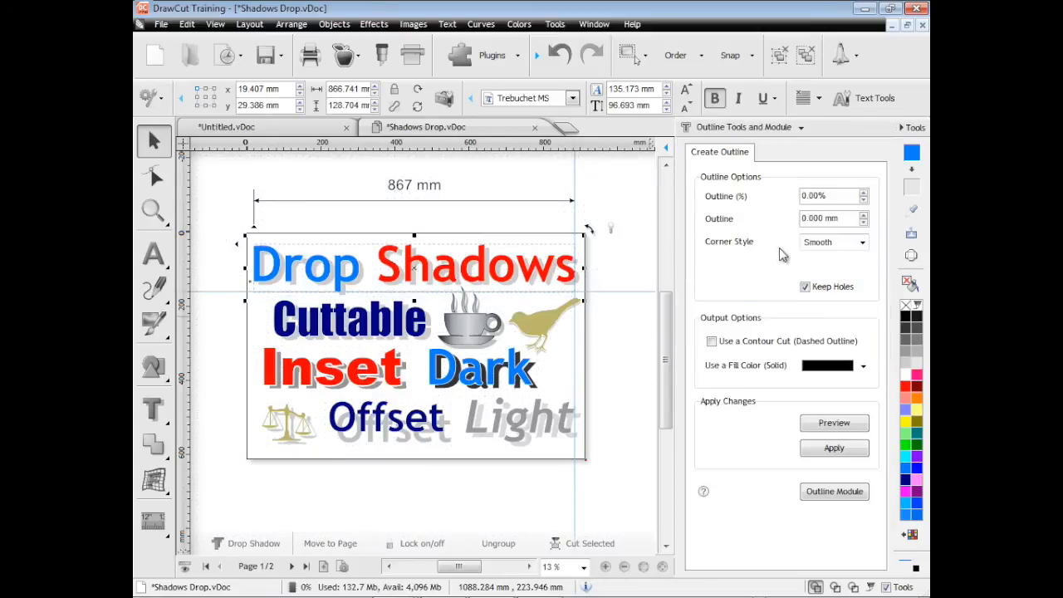
pyautogui.click(864, 217)
pyautogui.click(864, 218)
pyautogui.click(864, 218)
pyautogui.click(864, 218)
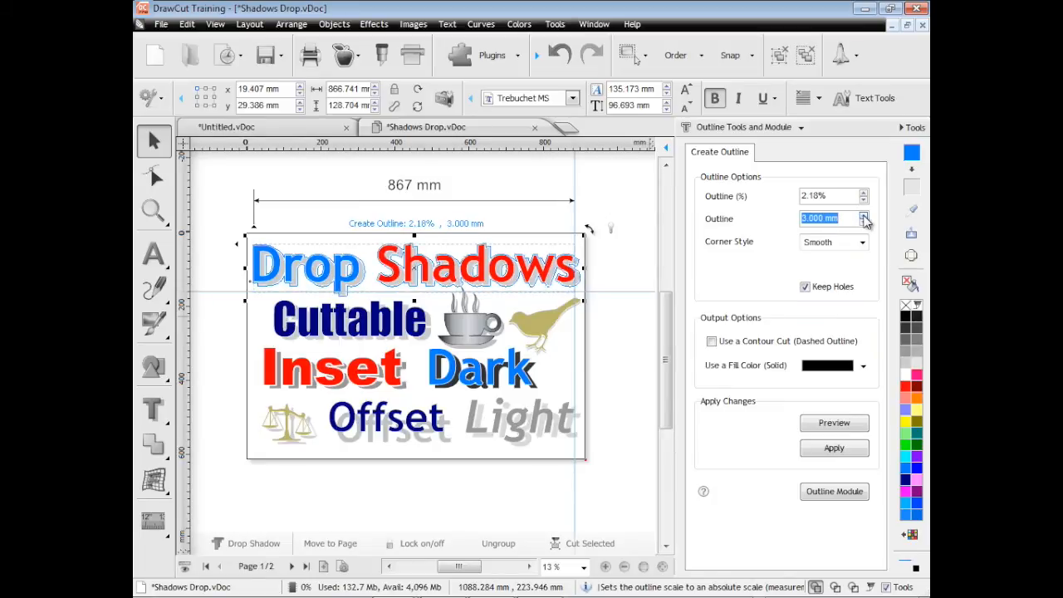
pyautogui.click(848, 448)
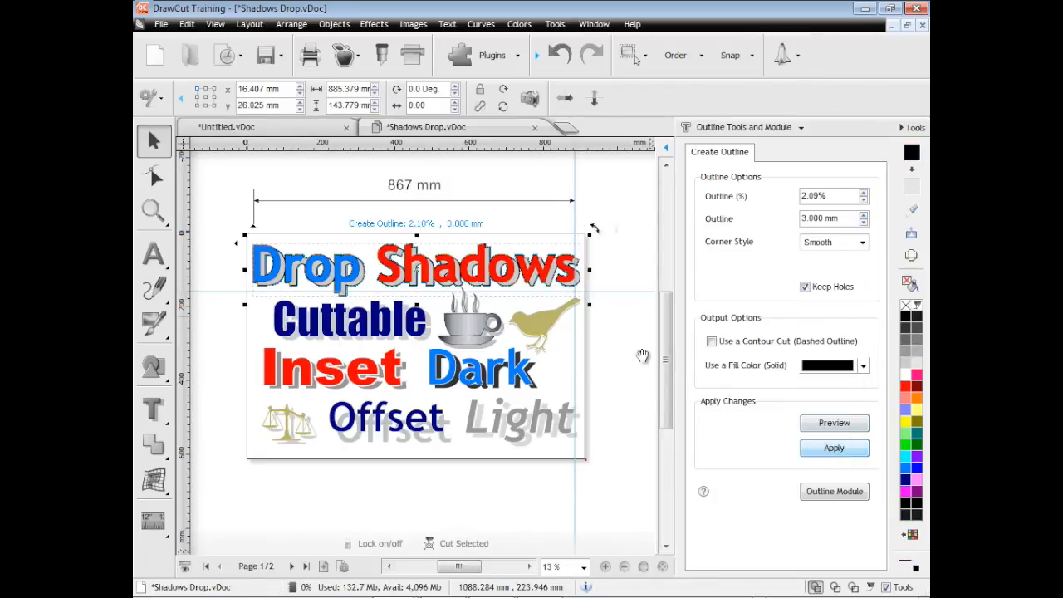
pyautogui.click(618, 342)
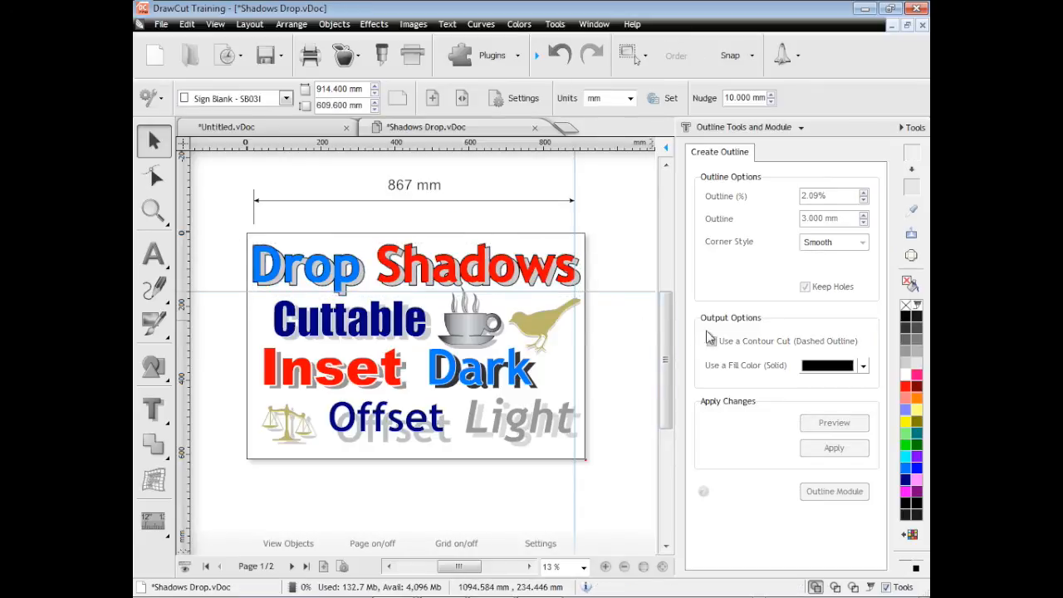
# Step: Review the Weld and Shape Tools and the Text Tools, and collapse the docked tools area
pyautogui.click(752, 129)
pyautogui.click(744, 285)
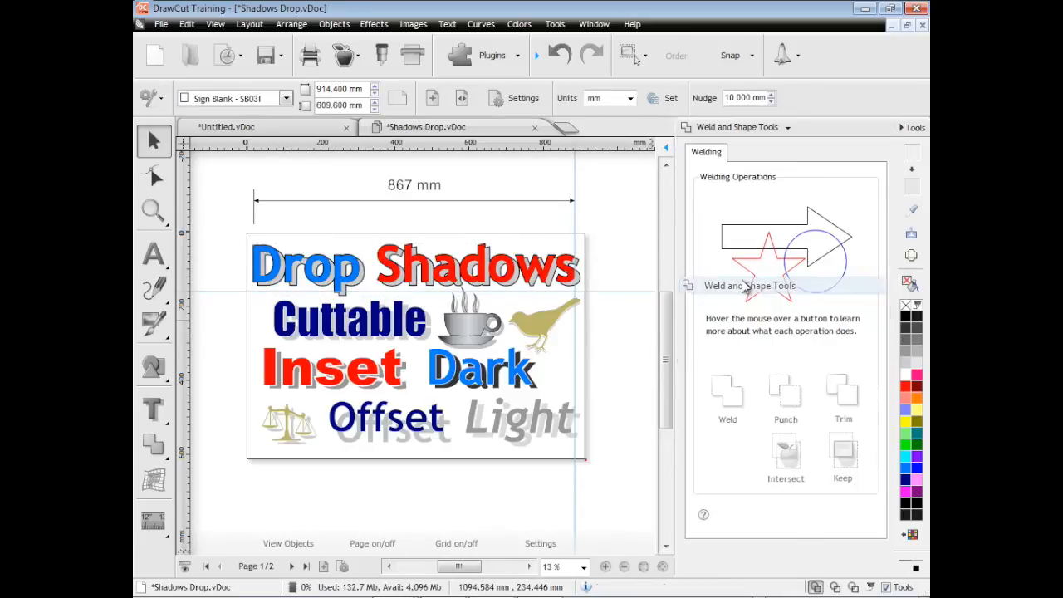
pyautogui.click(736, 133)
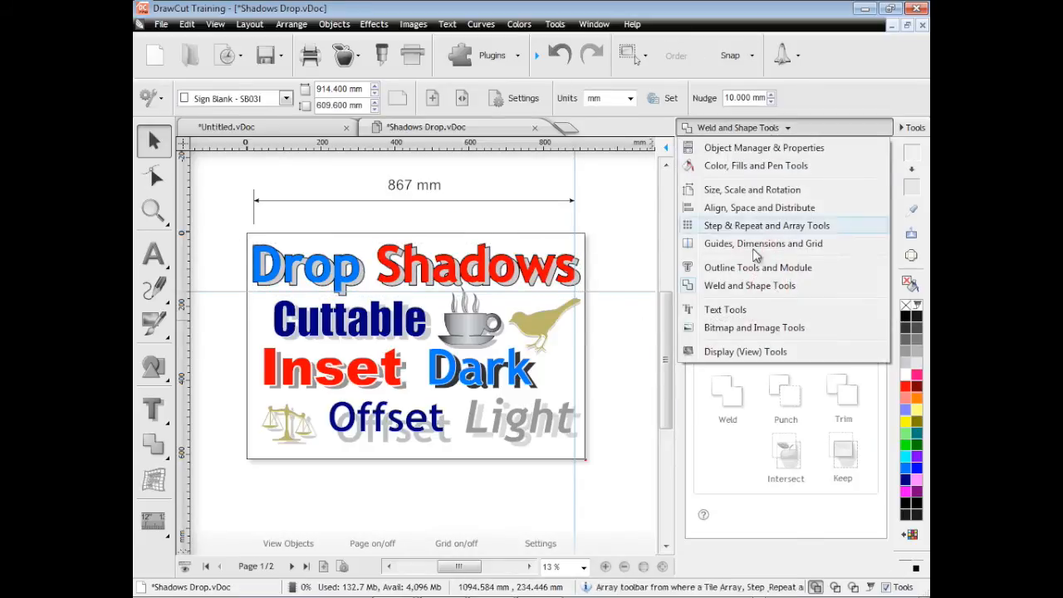
pyautogui.click(742, 310)
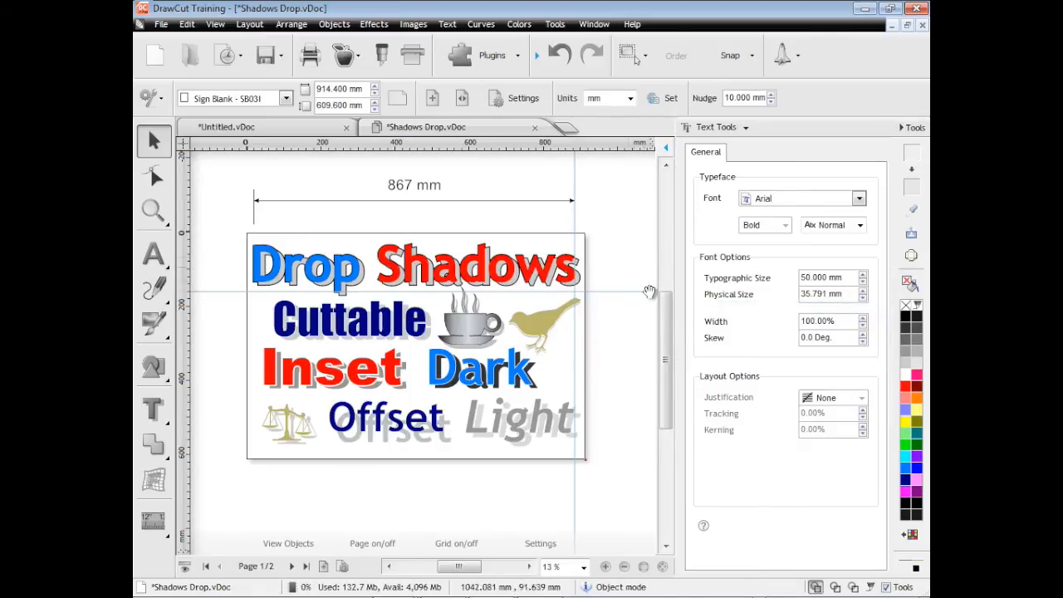
pyautogui.click(912, 127)
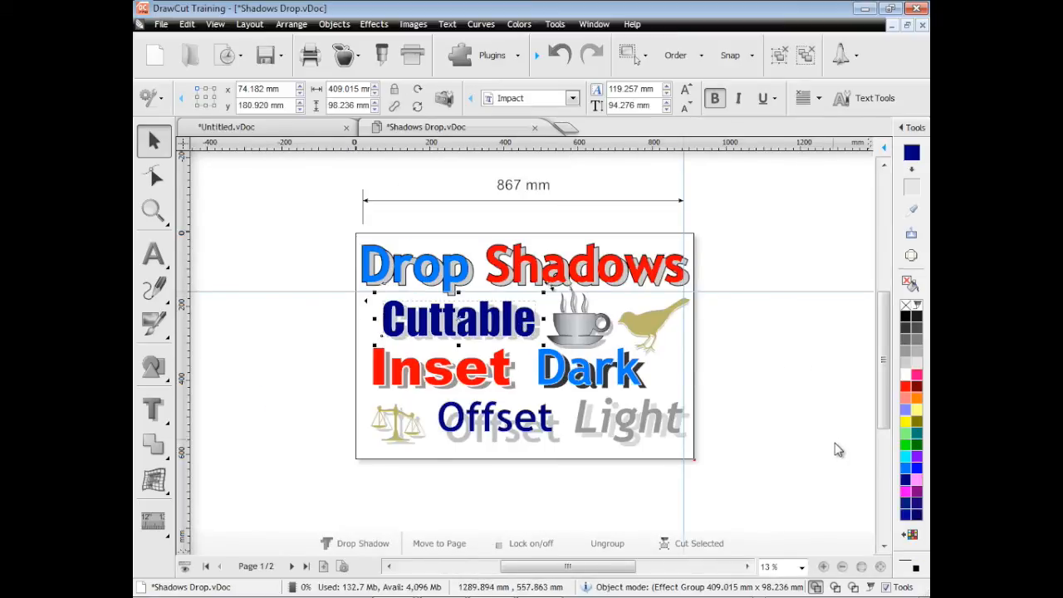
# Step: Show the secondary color palette, open the Color Libraries and expand the 3M vinyl colors
pyautogui.click(911, 534)
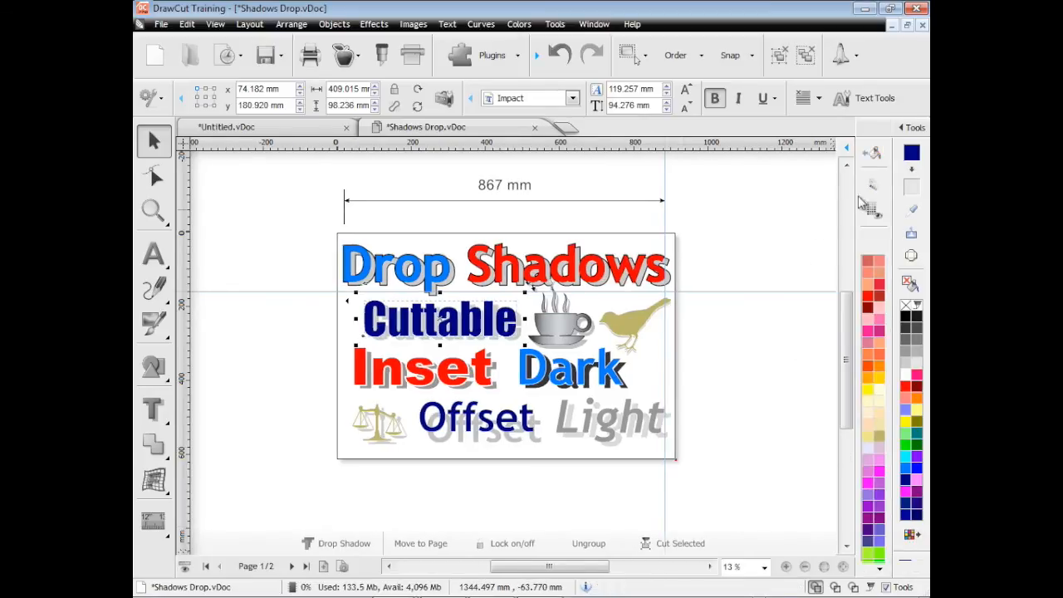
pyautogui.click(874, 188)
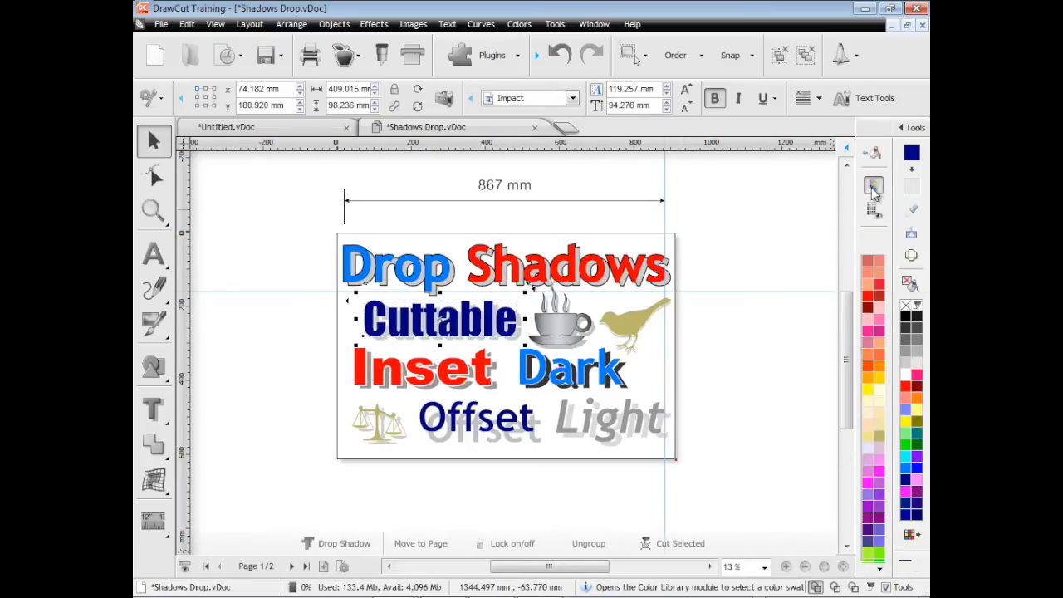
pyautogui.moveTo(594, 357)
pyautogui.mouseDown()
pyautogui.moveTo(594, 435)
pyautogui.moveTo(602, 353)
pyautogui.mouseUp()
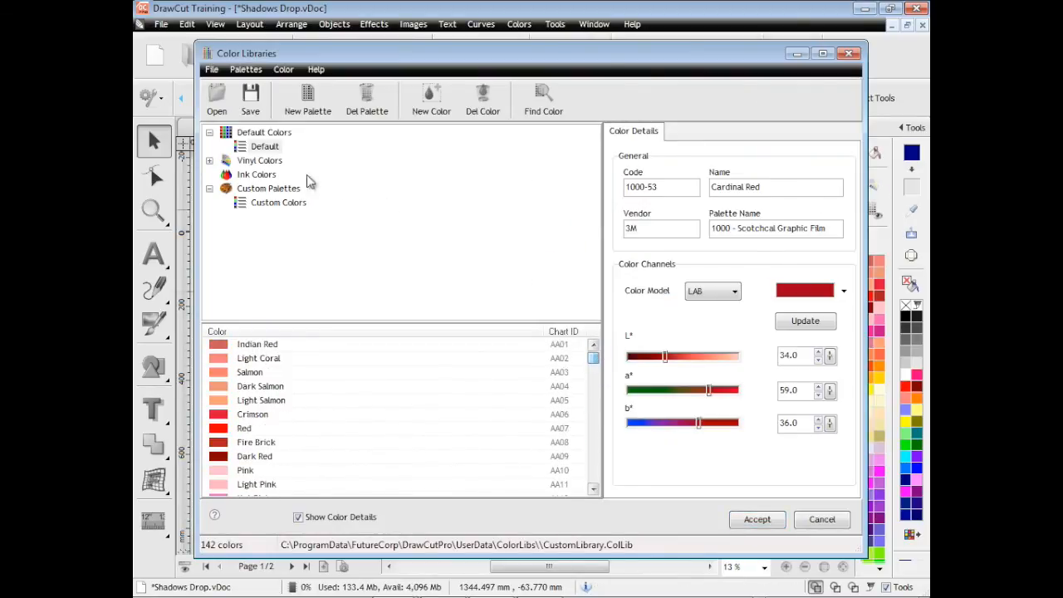
pyautogui.click(211, 161)
pyautogui.click(223, 161)
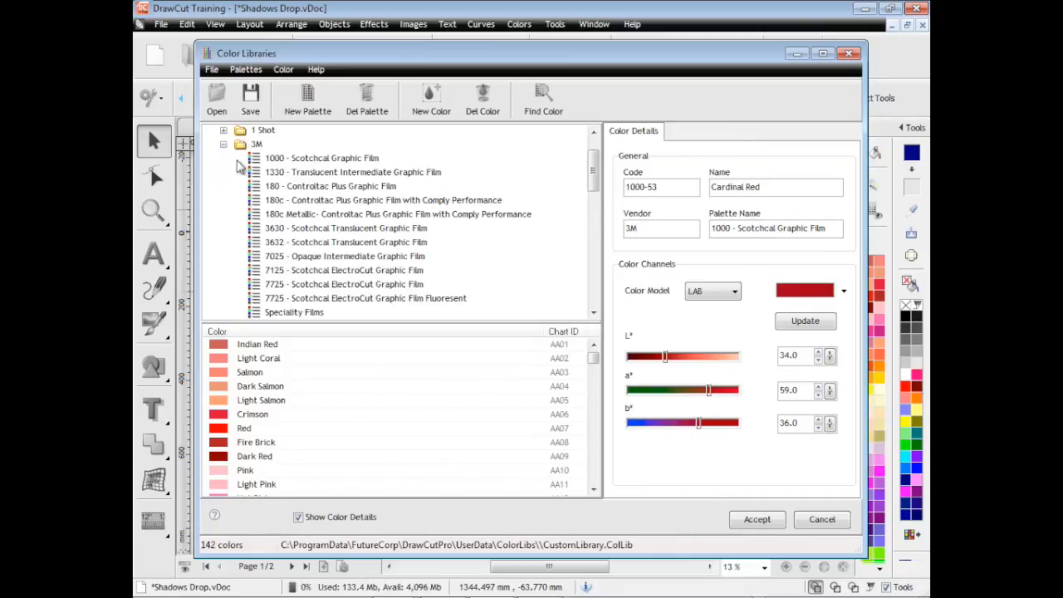
# Step: Load the 3M palette 1000 - Scotchcal Graphic Film with 1000-53 - Cardinal Red chosen
pyautogui.click(312, 160)
pyautogui.click(313, 172)
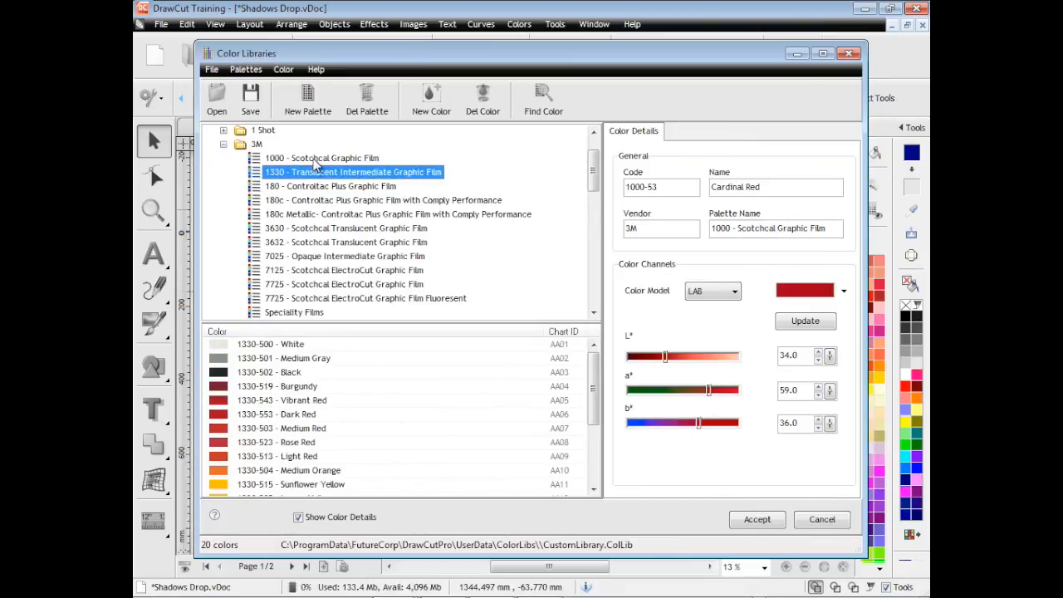
pyautogui.click(319, 158)
pyautogui.click(256, 374)
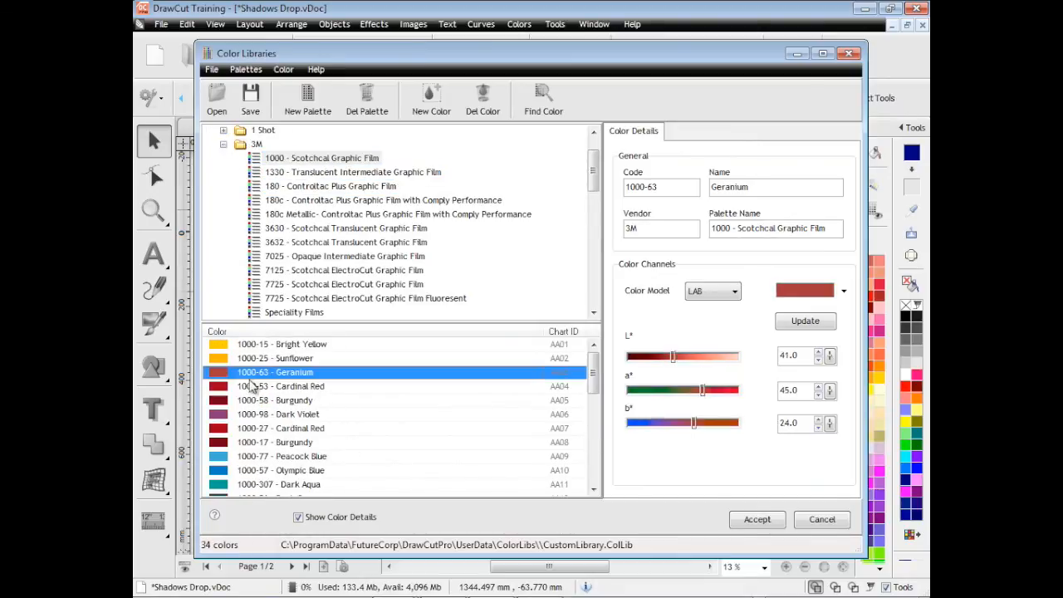
pyautogui.click(259, 387)
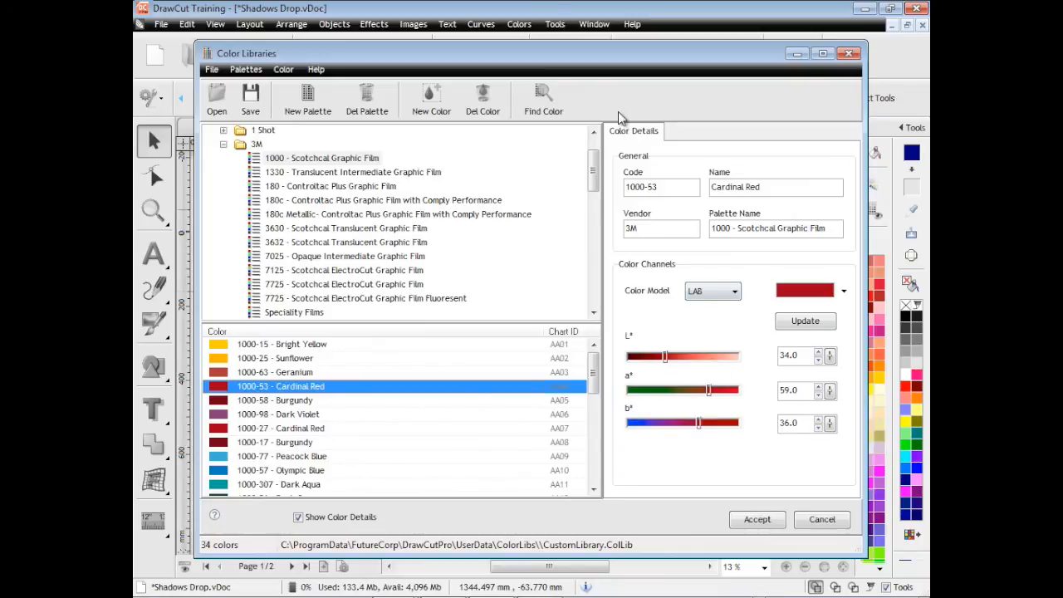
pyautogui.click(758, 521)
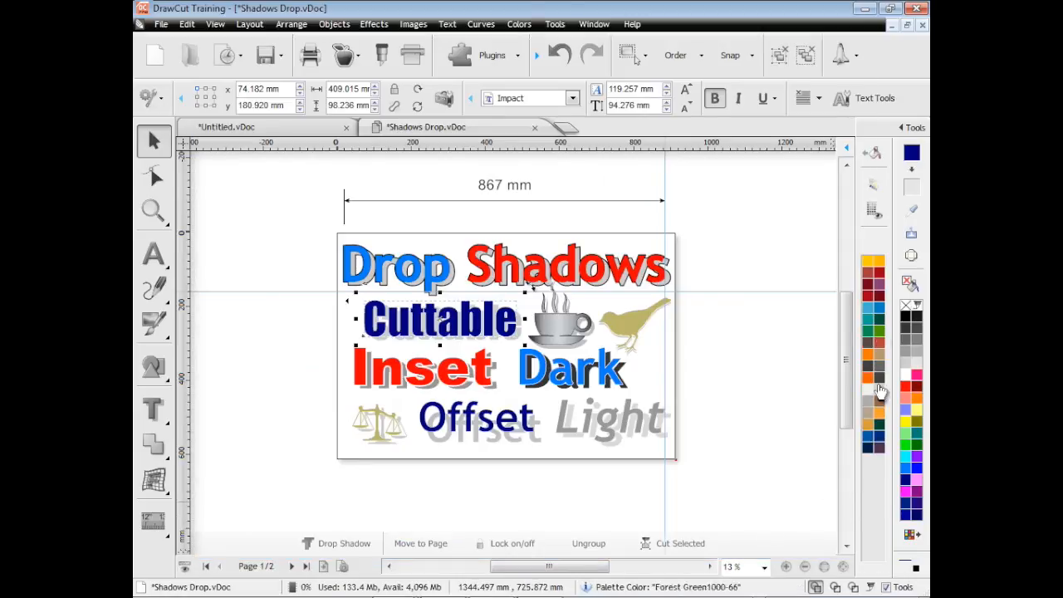
# Step: Fill the Cuttable text with a dark red from the 3M palette, hide the secondary palette and clear the selection
pyautogui.click(879, 296)
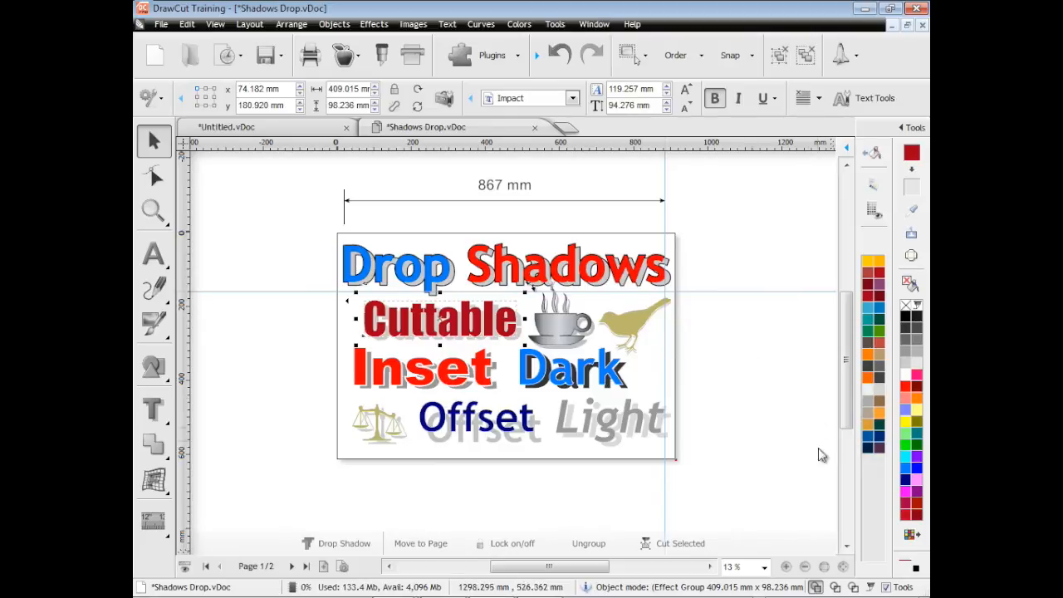
pyautogui.click(912, 540)
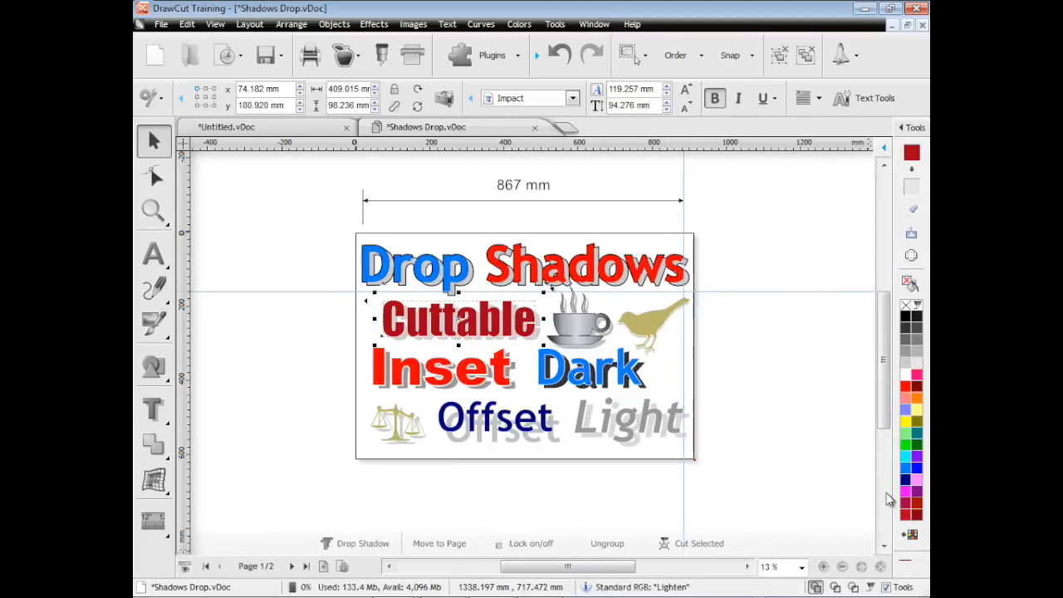
pyautogui.click(787, 401)
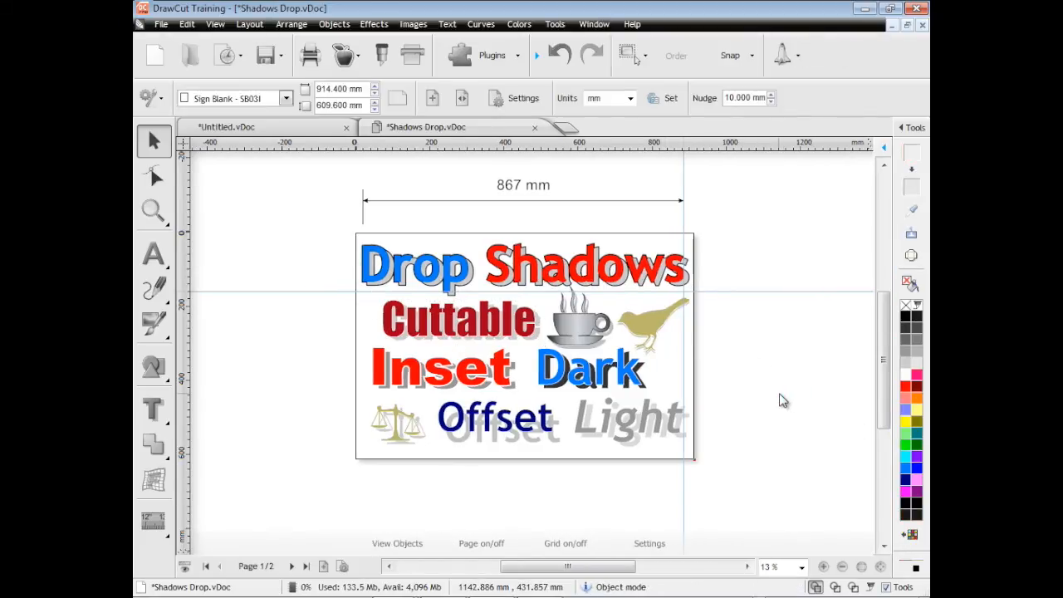
# Step: Toggle the page display off and back on, and the grid on and back off
pyautogui.click(489, 547)
pyautogui.click(493, 549)
pyautogui.click(564, 545)
pyautogui.click(563, 547)
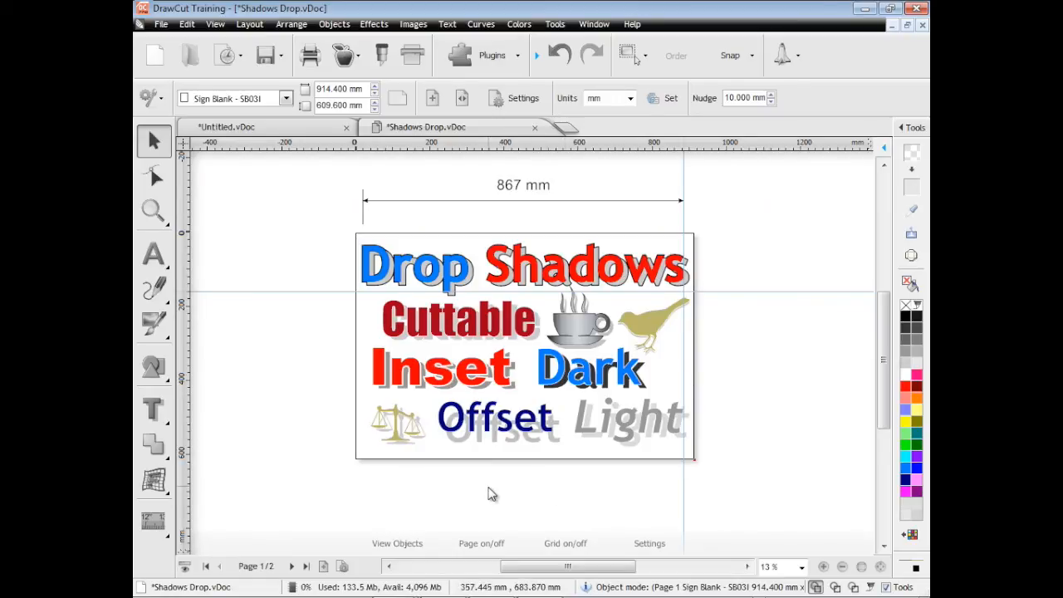
# Step: Go to page 2, show the page thumbnails and add a new blank page
pyautogui.click(292, 568)
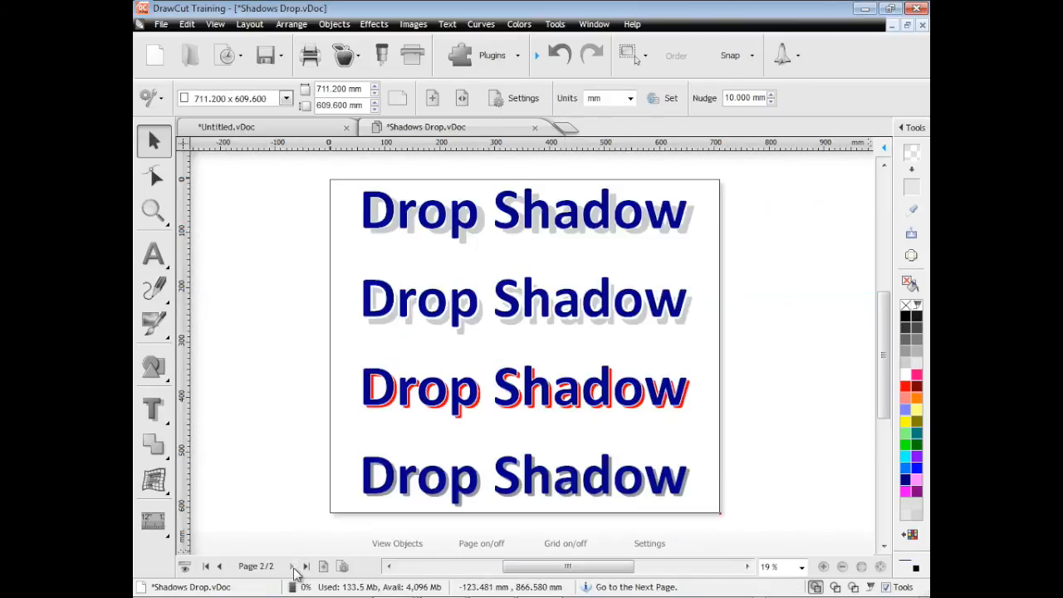
pyautogui.click(885, 150)
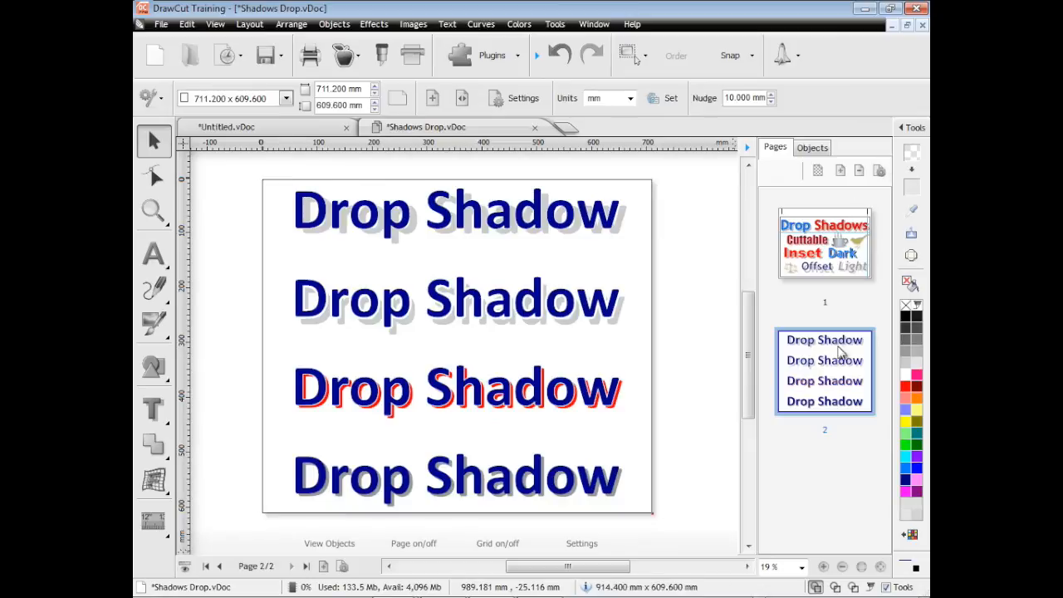
pyautogui.click(324, 567)
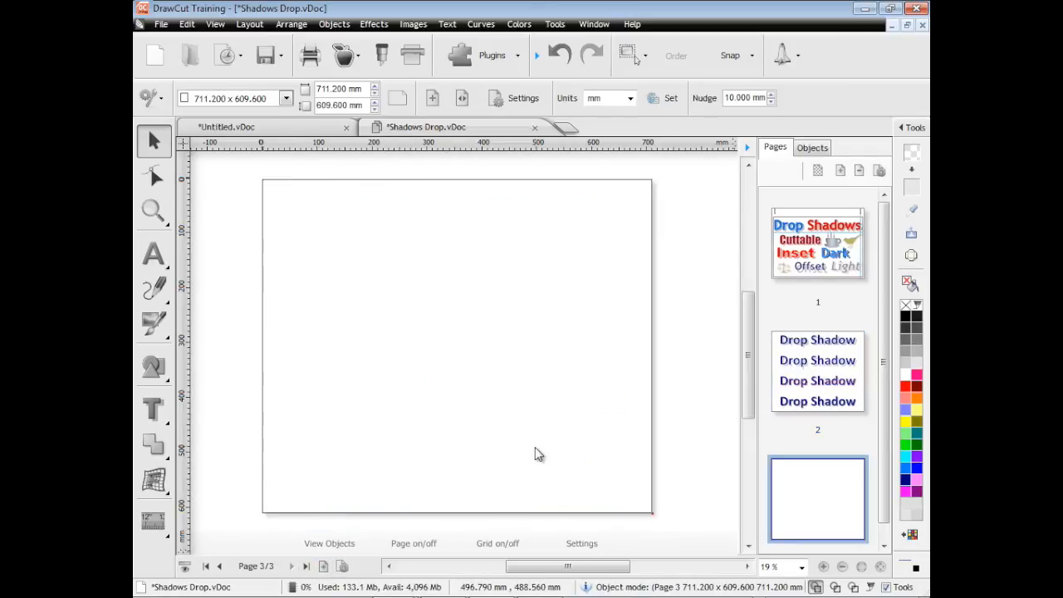
# Step: Delete the blank third page, return to page 1 and hide the page thumbnails
pyautogui.click(859, 170)
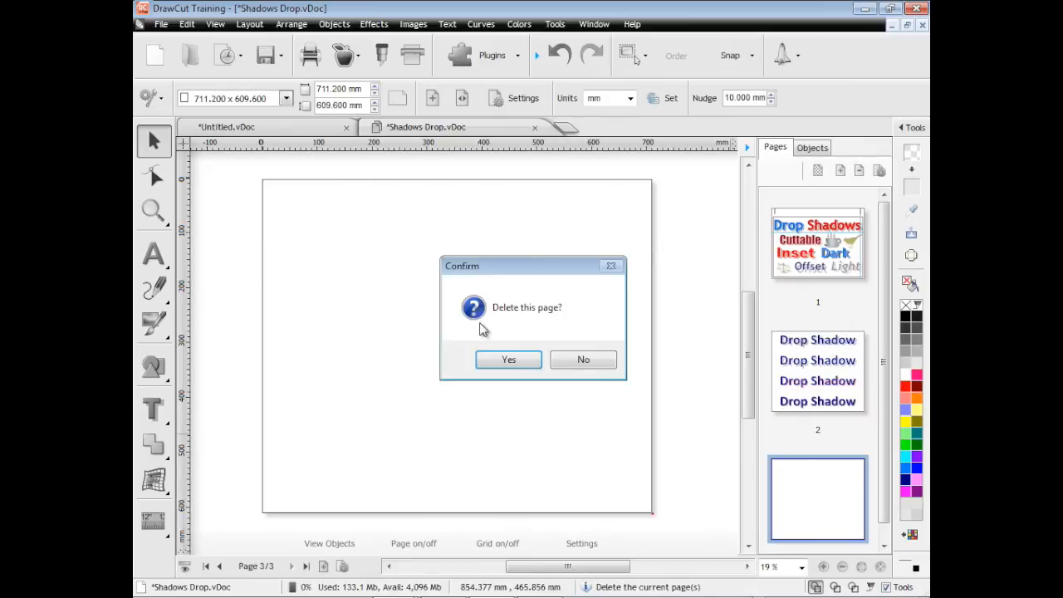
pyautogui.click(509, 359)
pyautogui.click(819, 258)
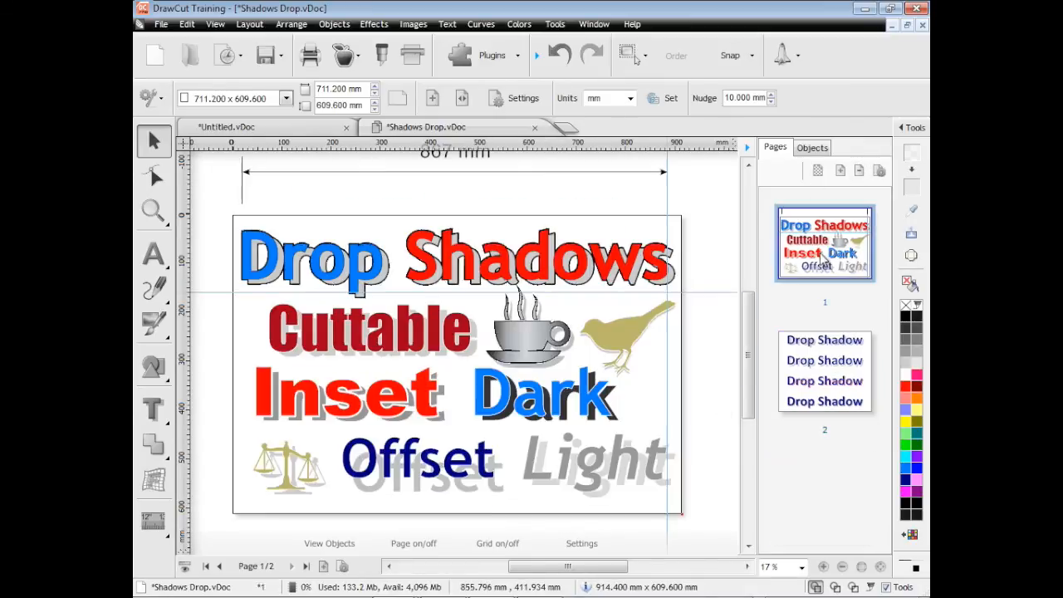
pyautogui.click(747, 147)
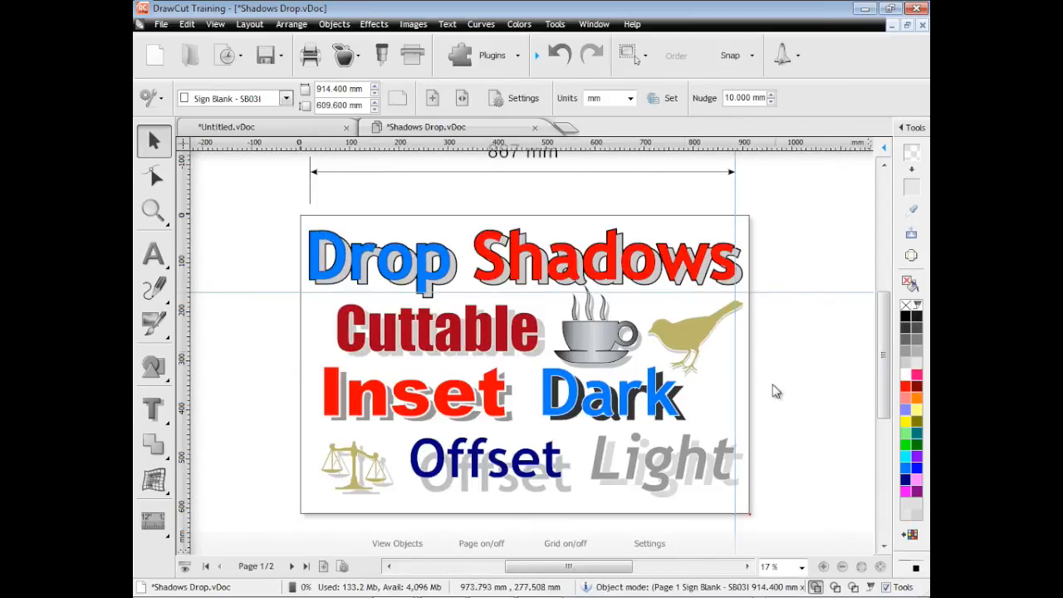